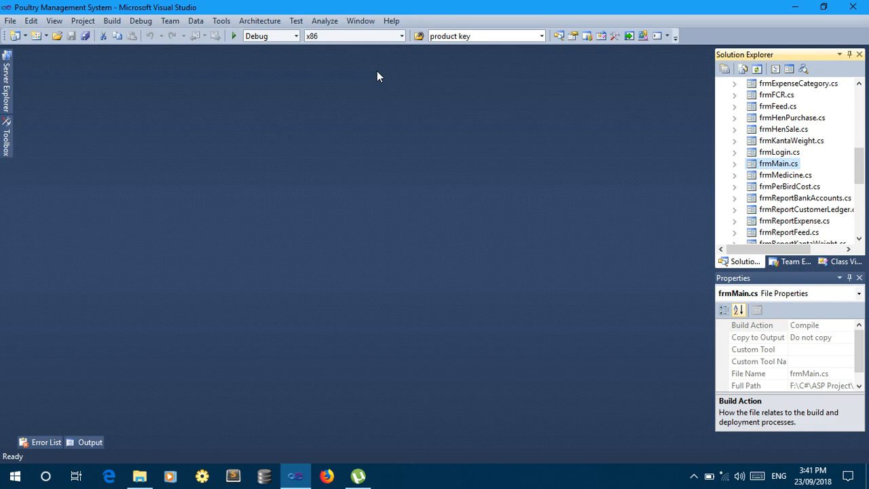
Run the Poultry Management System from Visual Studio and sign in as the administrator.
left_click(234, 36)
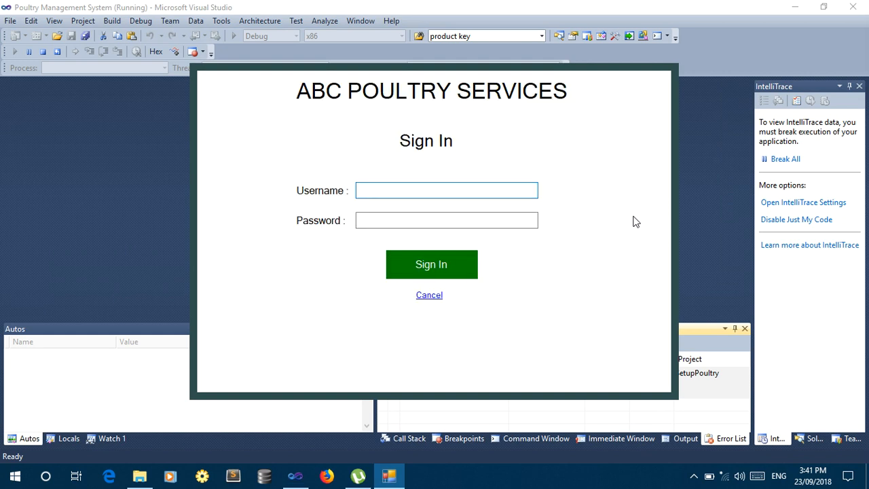
type("admin")
key("Tab")
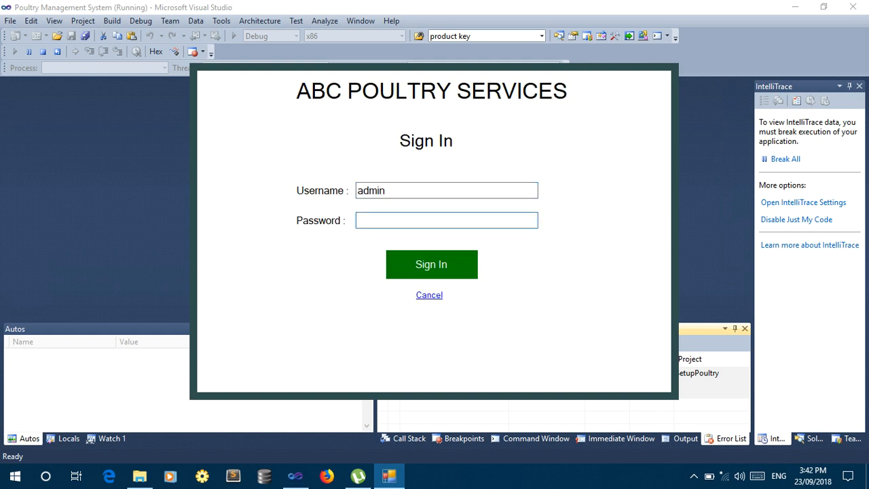
type("#####")
left_click(430, 270)
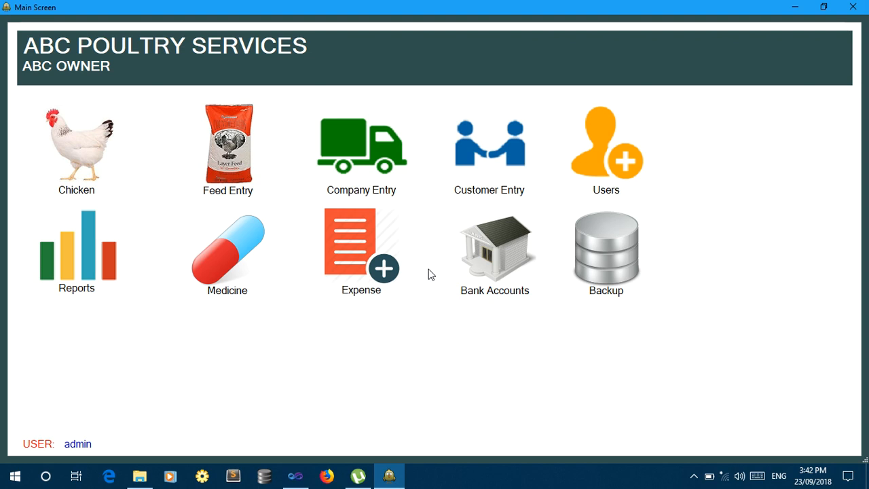
Create a new user with full name, username, password, e-mail and mobile number, and save it.
left_click(614, 169)
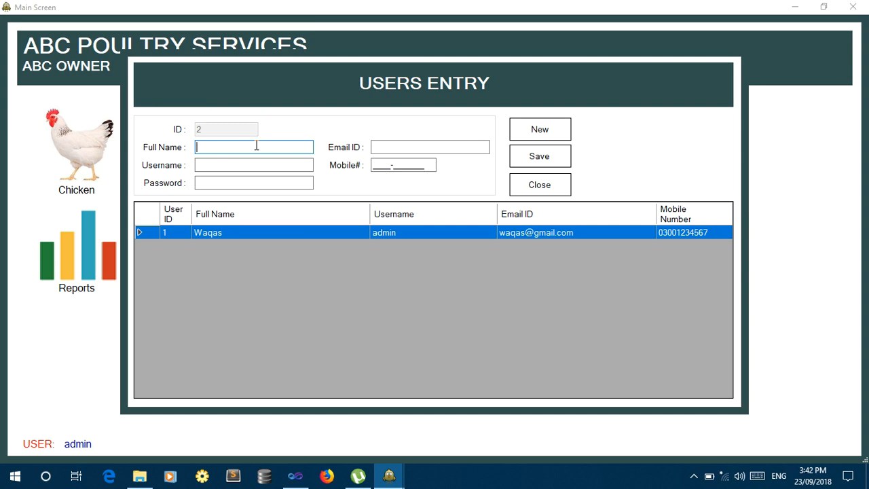
type("Demo User")
key("Tab")
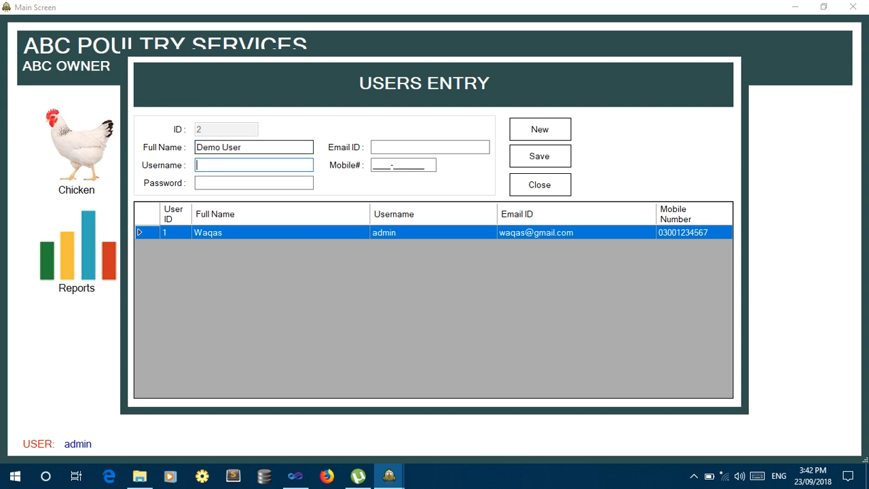
key("Tab")
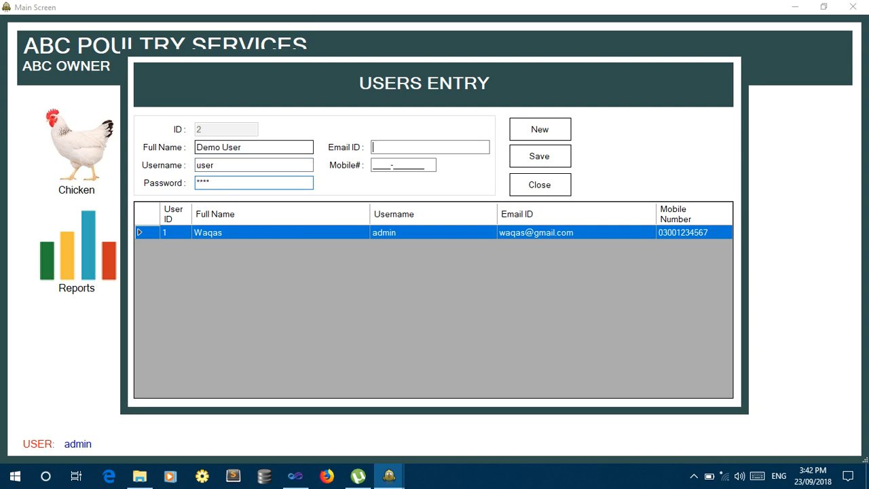
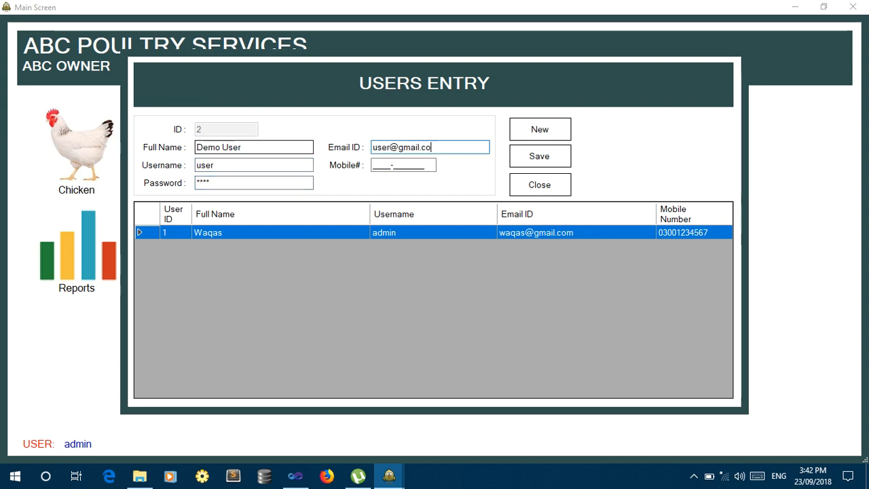
key("Tab")
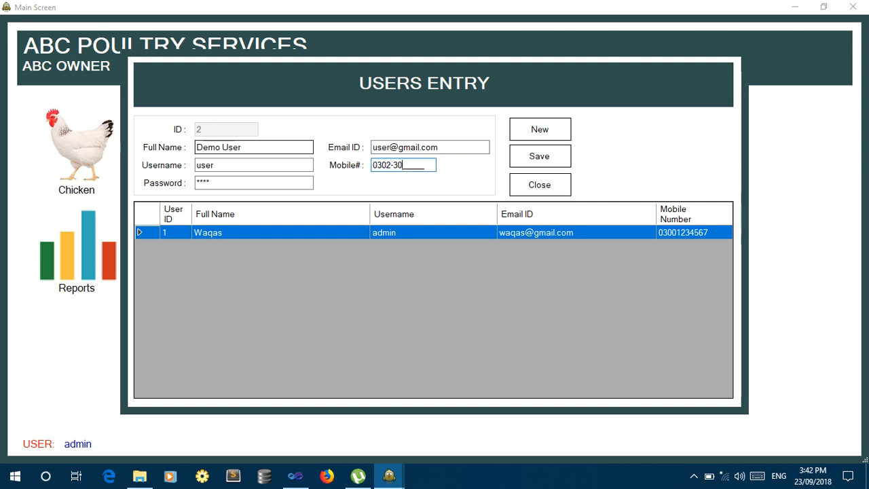
left_click(537, 161)
left_click(445, 281)
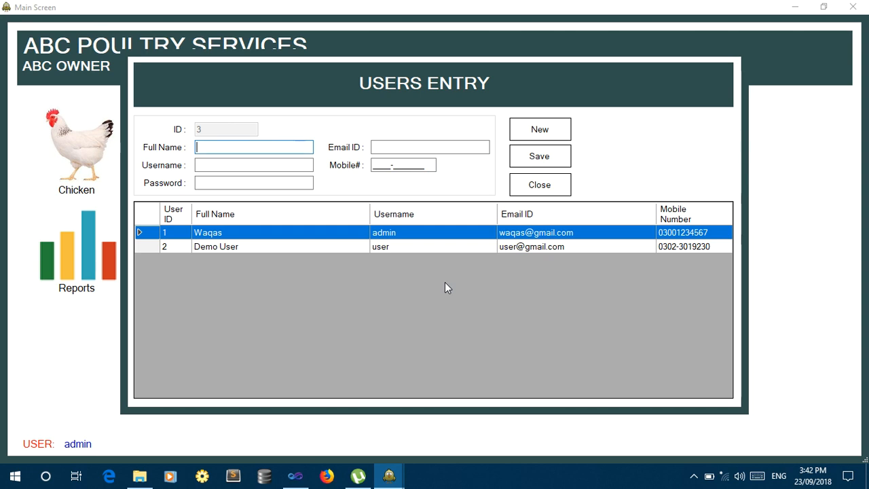
left_click(568, 184)
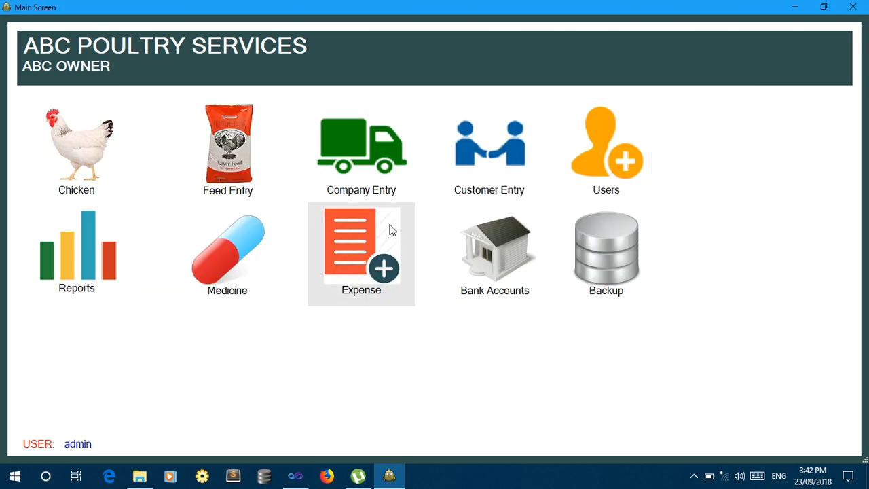
Add a first customer with Lahore address, mobile number and shop name.
left_click(505, 184)
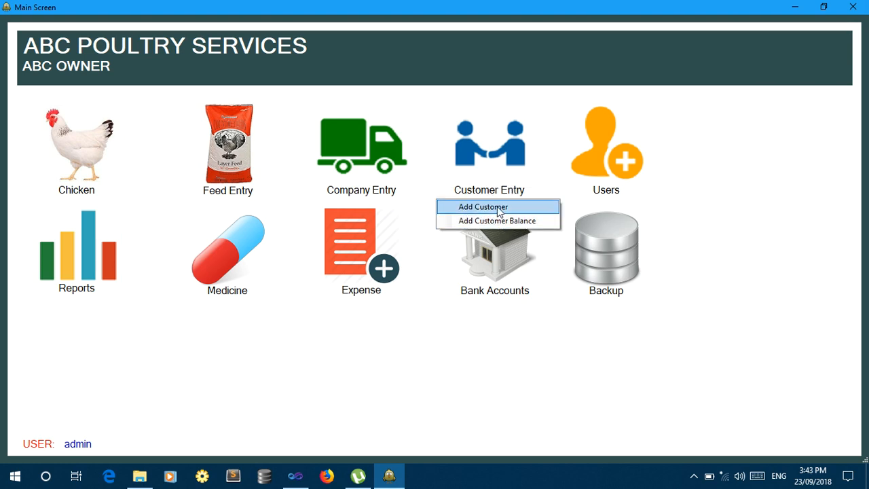
left_click(488, 208)
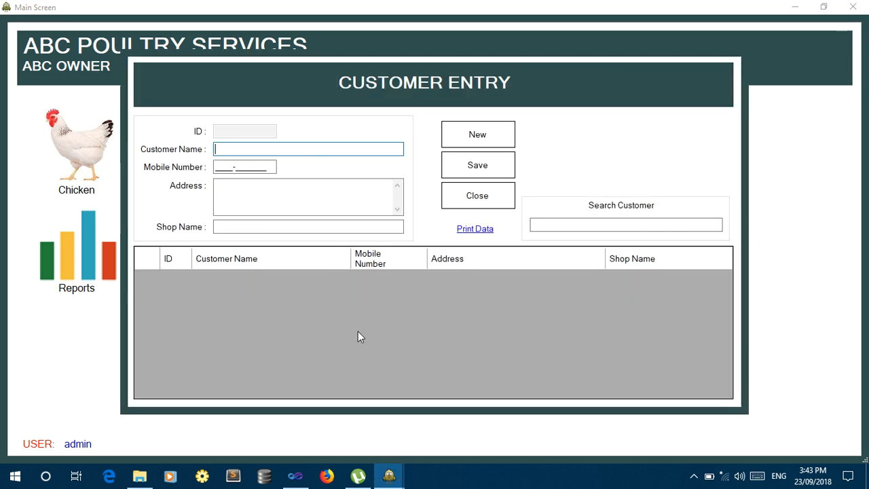
type("ali")
key("Tab")
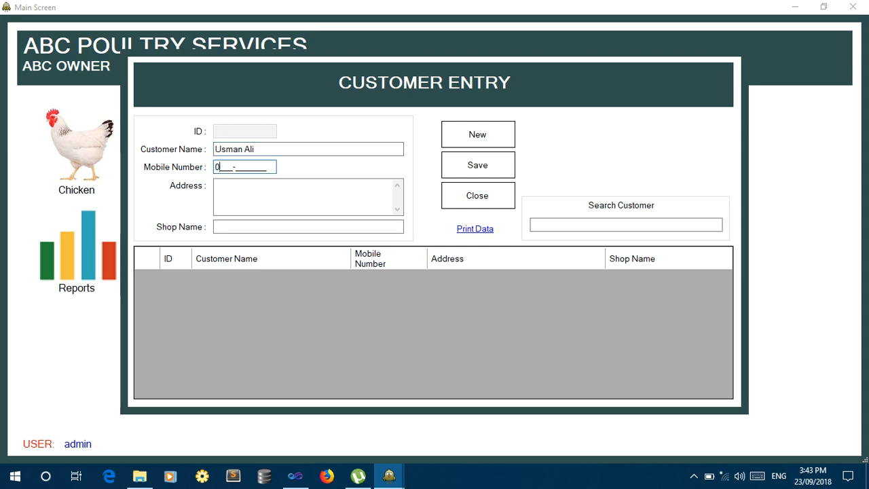
key("Tab")
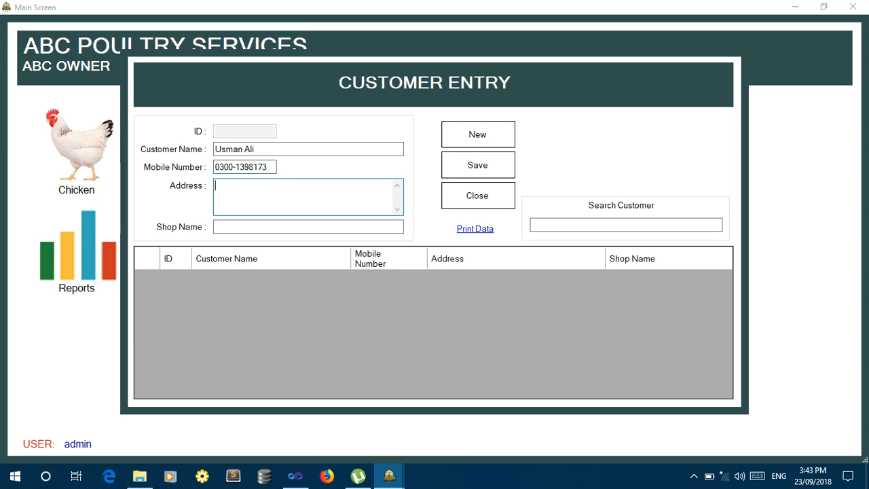
type("Lahore")
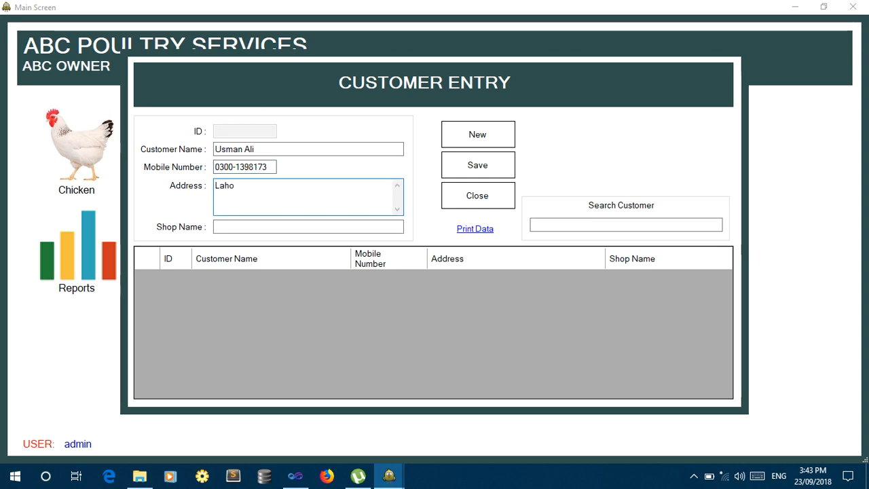
key("Tab")
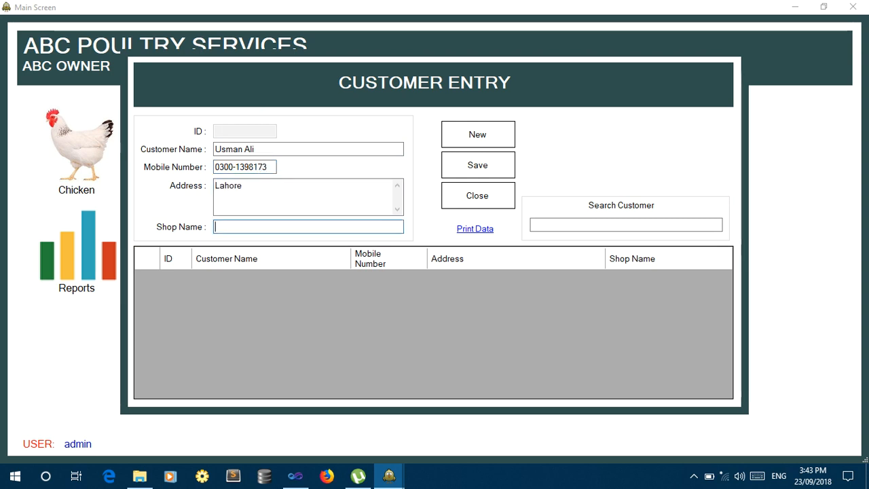
type("Usman Ch")
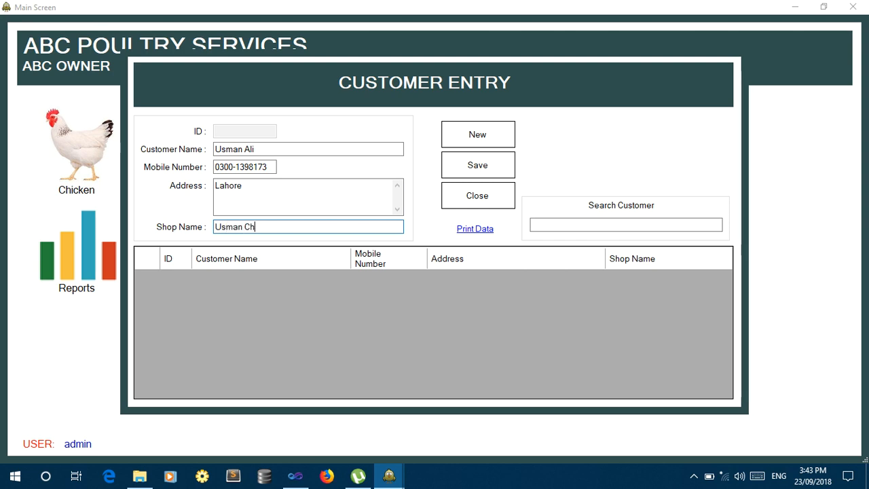
type("icken")
key("Tab")
key("Tab")
key("Return")
key("Return")
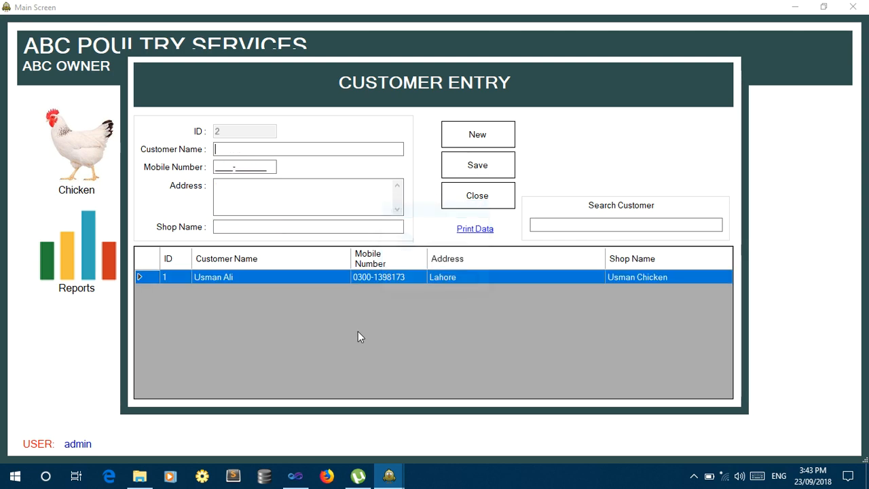
Add a second Lahore customer with mobile number and shop name, then close the form.
type("Ali Ah")
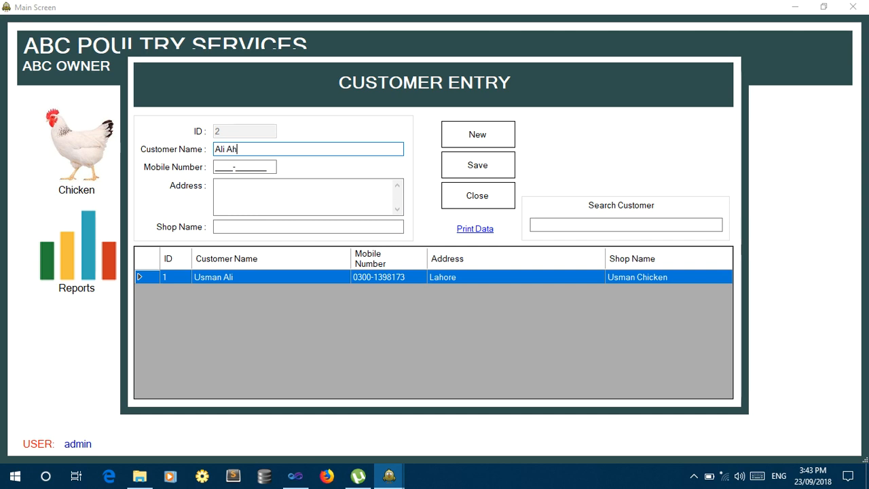
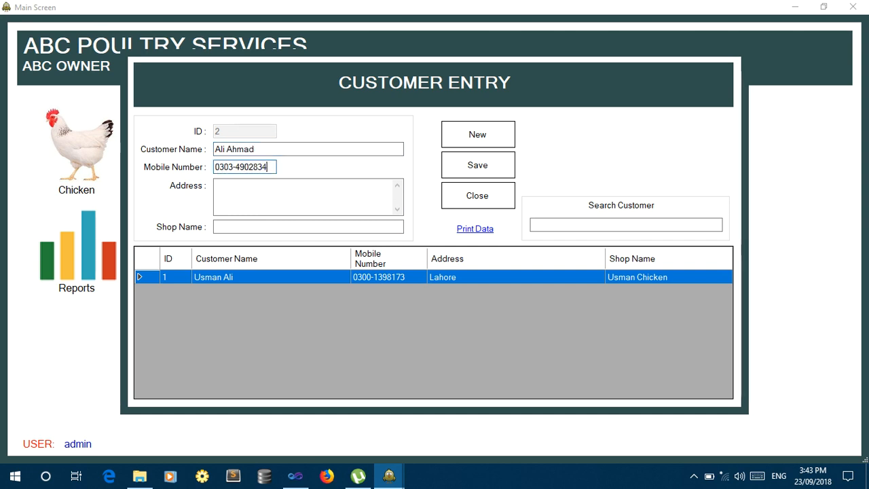
key("Tab")
type("L")
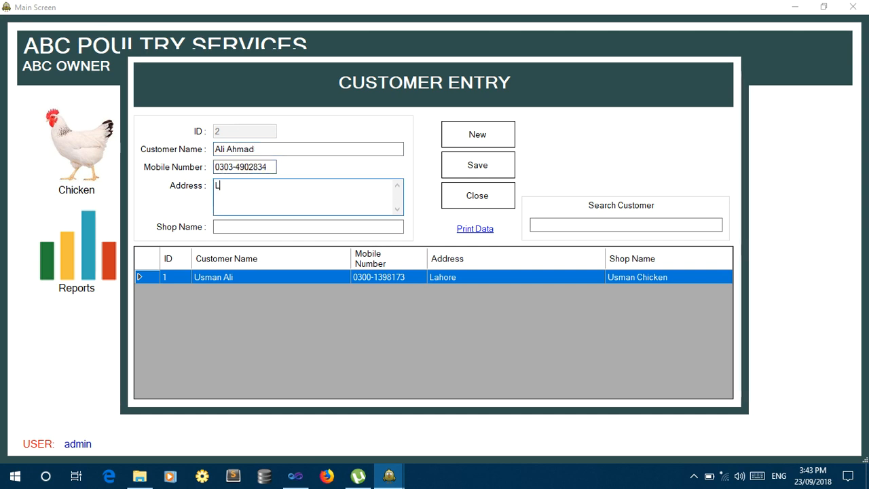
type("ahore")
key("Tab")
type("U")
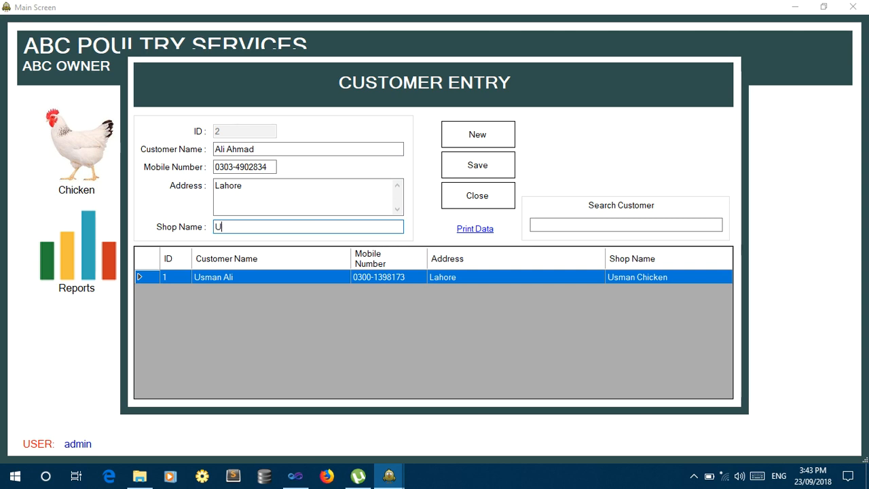
key("BackSpace")
type("Ali Chicken")
key("Tab")
key("Return")
key("Return")
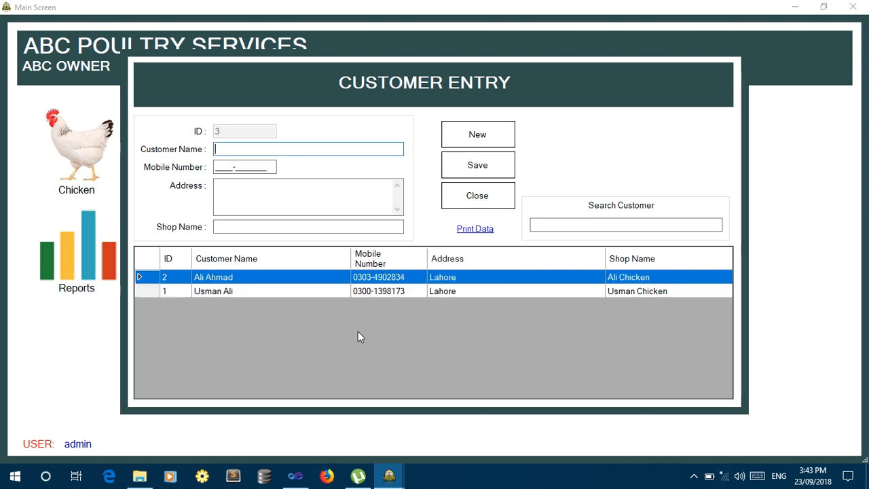
left_click(467, 197)
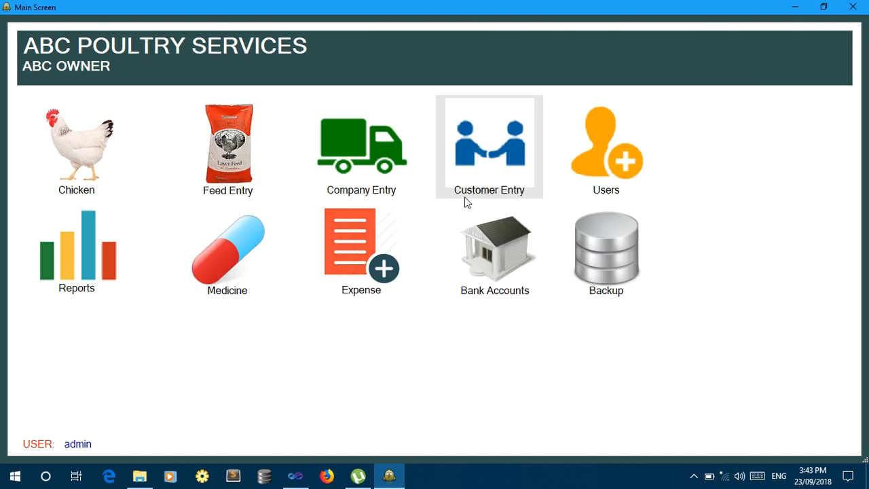
Save Al Makka Feed as a company with Lahore address, Punjab, Pakistan and a phone number.
left_click(364, 174)
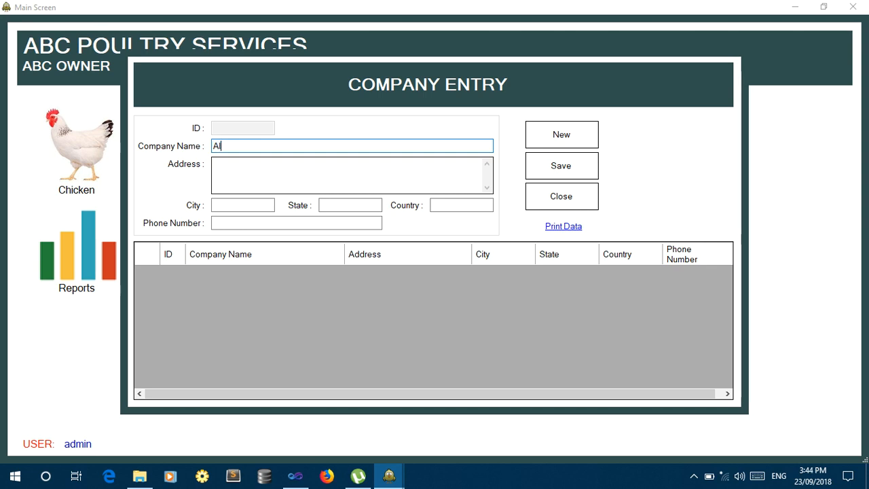
type("Makka Feed")
key("Tab")
type("Lah")
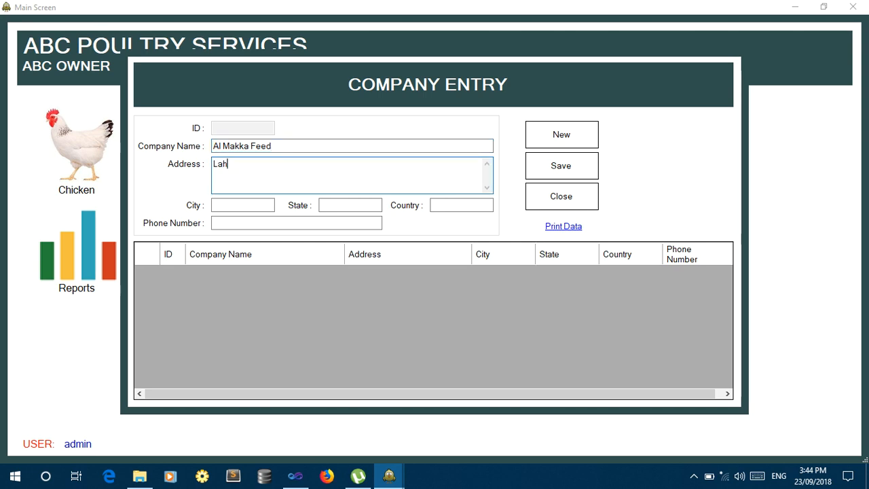
type("ore")
key("Tab")
type("Lahore")
key("Tab")
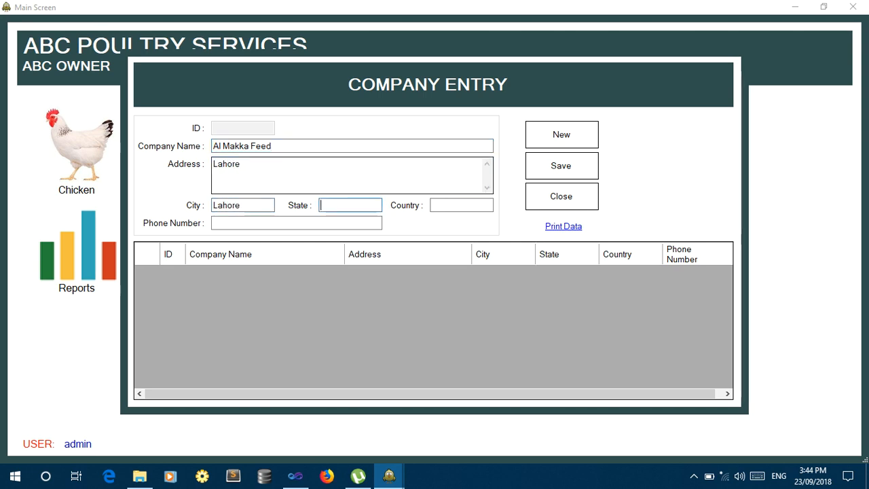
type("Punajb")
key("Tab")
type("Pakistan")
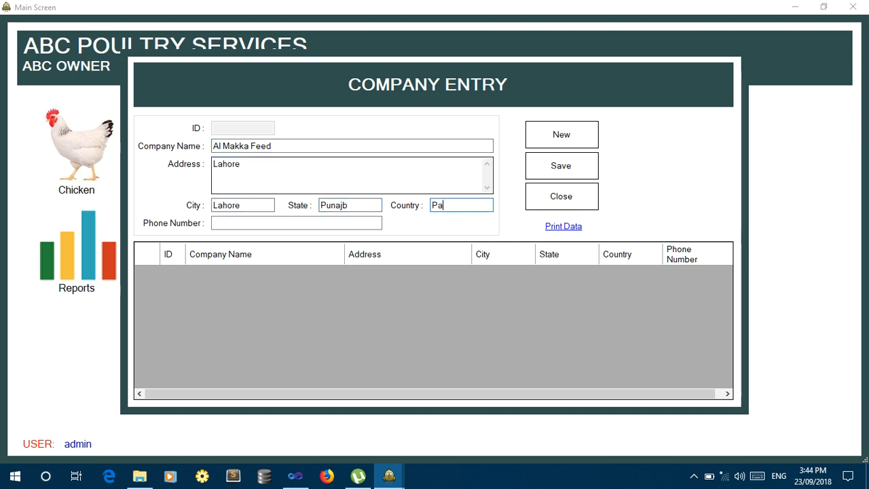
key("Tab")
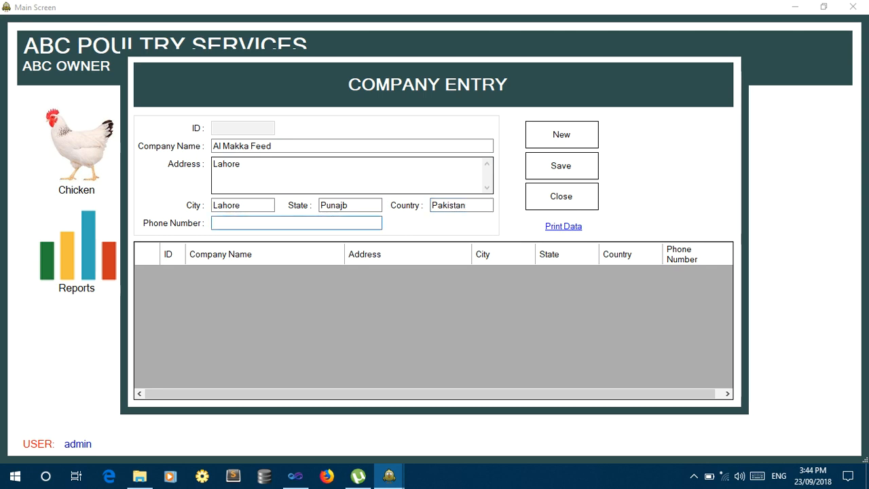
type("03000000000")
key("Tab")
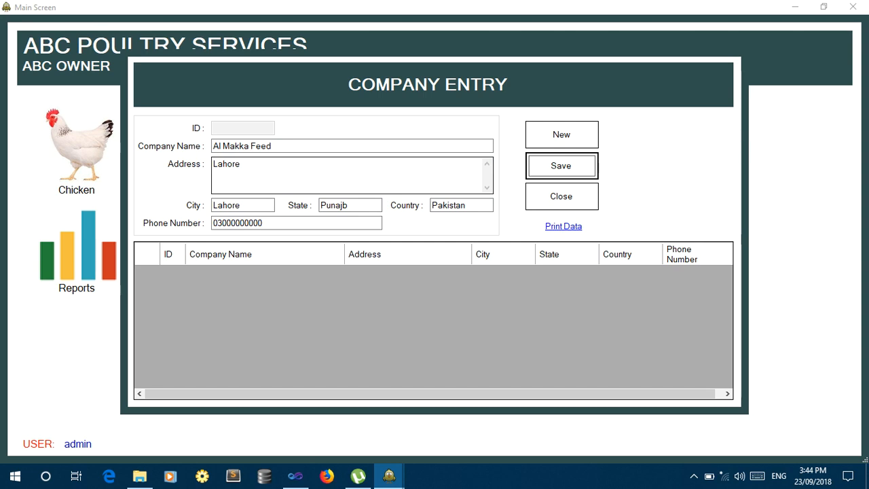
key("Return")
key("Return")
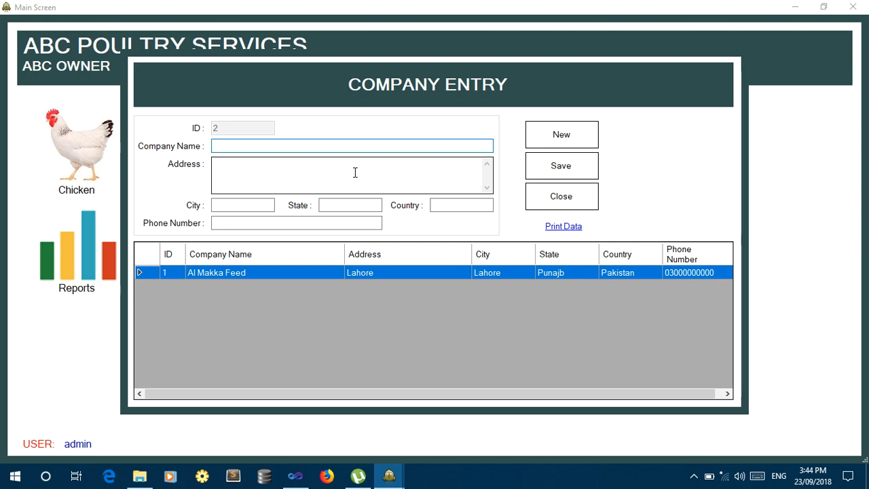
Save National Feed as a company with Karachi address, Pakistan and a phone number.
type("National Feed")
key("Tab")
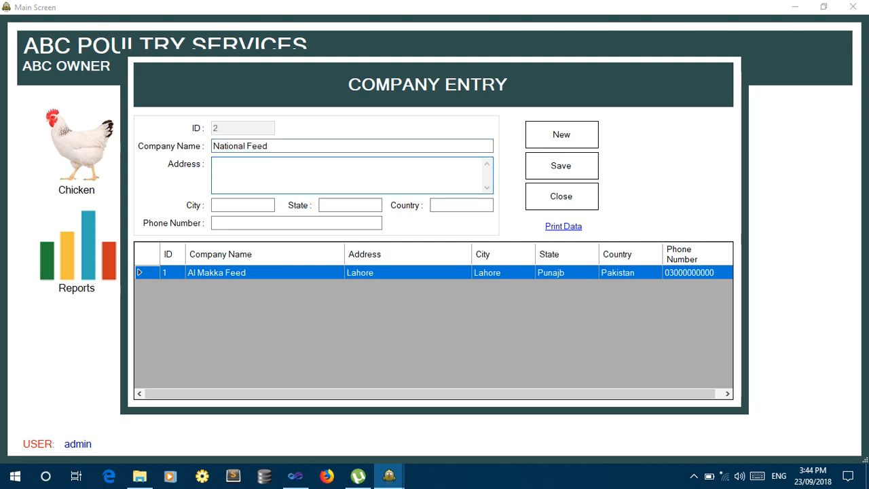
type("Karachi")
key("Tab")
type("Kar")
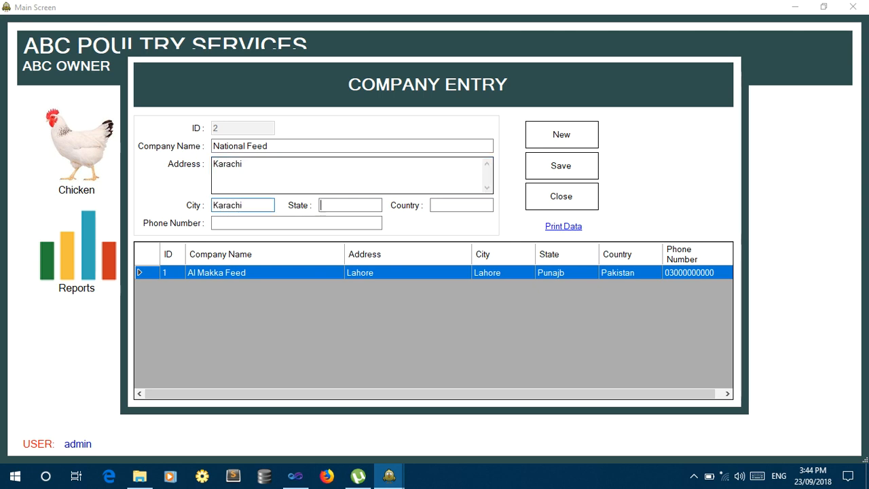
type("Punjab")
key("Tab")
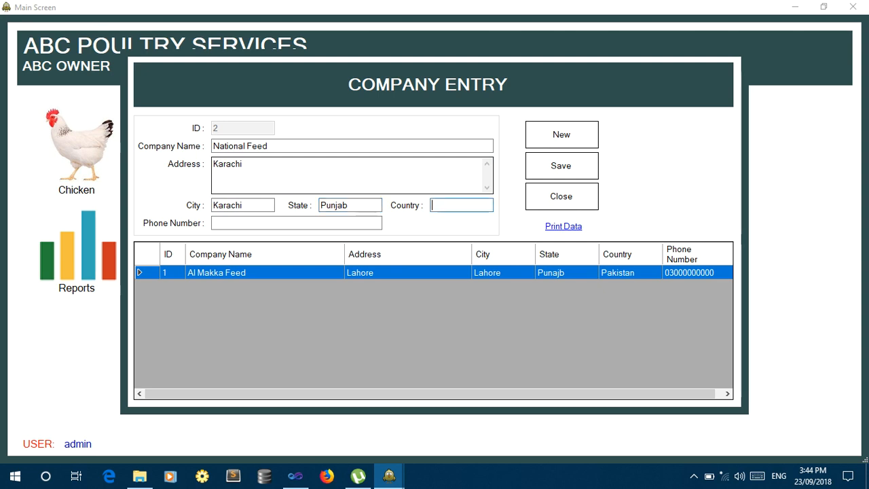
type("Pakistan")
key("Tab")
type("03")
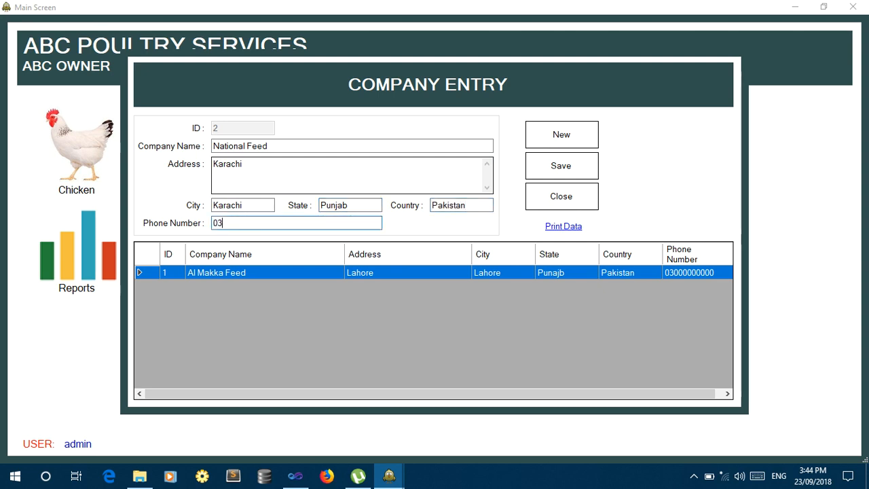
type("0012345566")
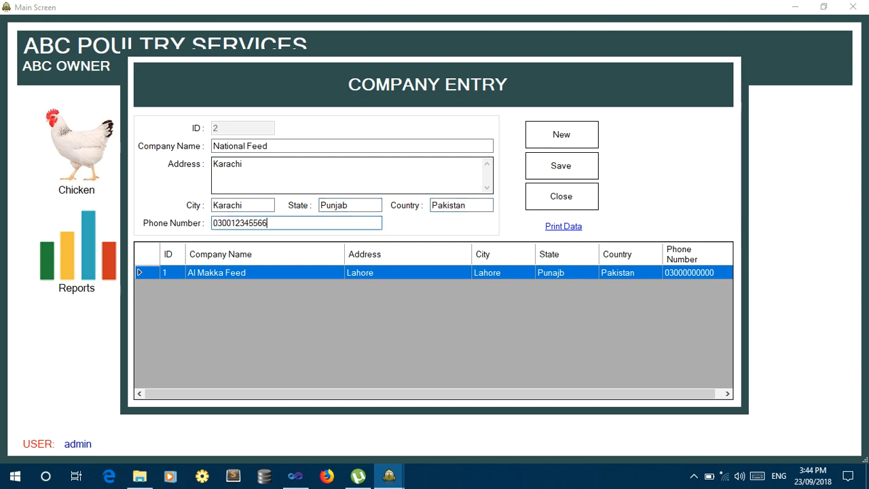
key("Tab")
key("Tab")
key("Return")
key("Return")
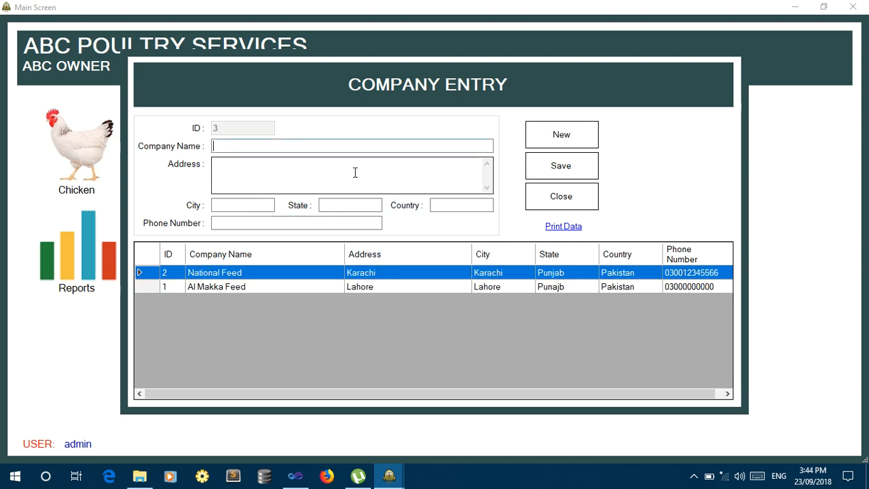
Reselect Al Makka Feed, update its record, and close the company form.
left_click(388, 287)
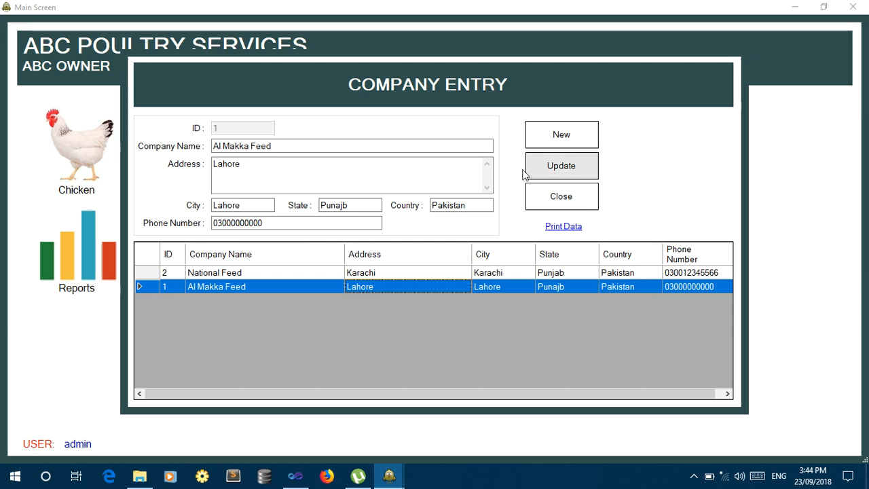
left_click(563, 173)
left_click(461, 285)
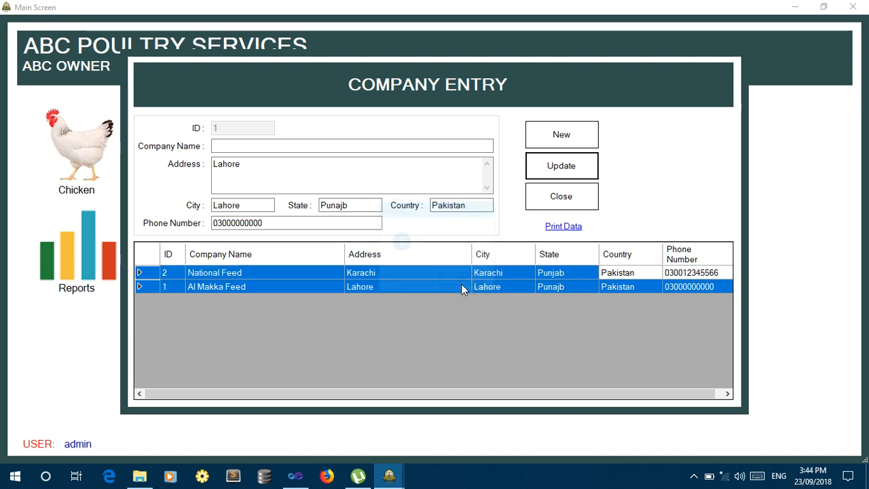
left_click(565, 199)
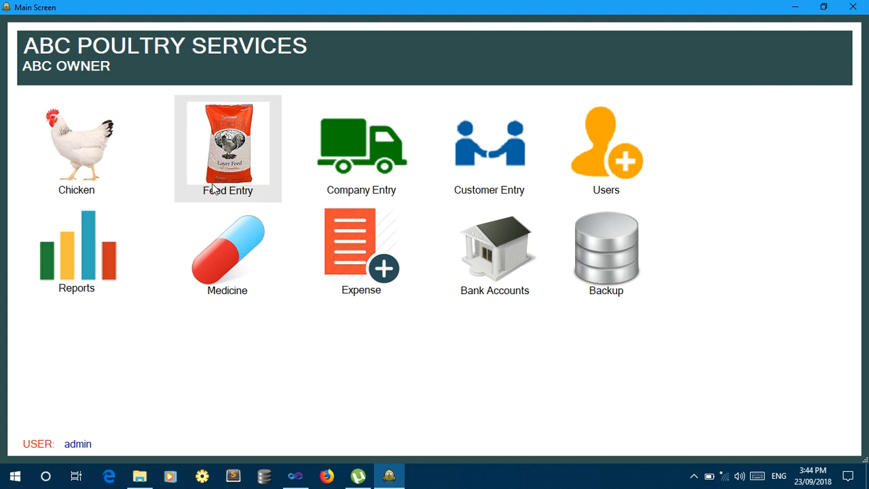
Start a feed purchase dated 23-Sep-2018 at 1250 per bag for 1300 bags.
left_click(234, 172)
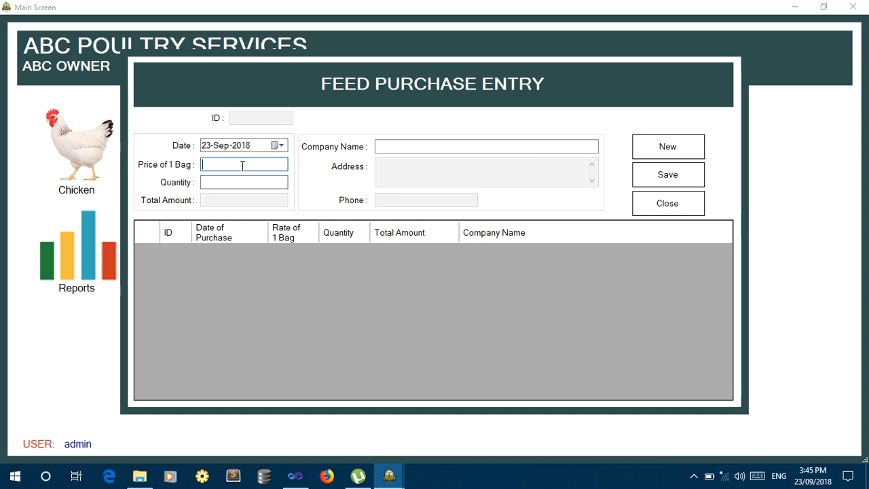
left_click(278, 146)
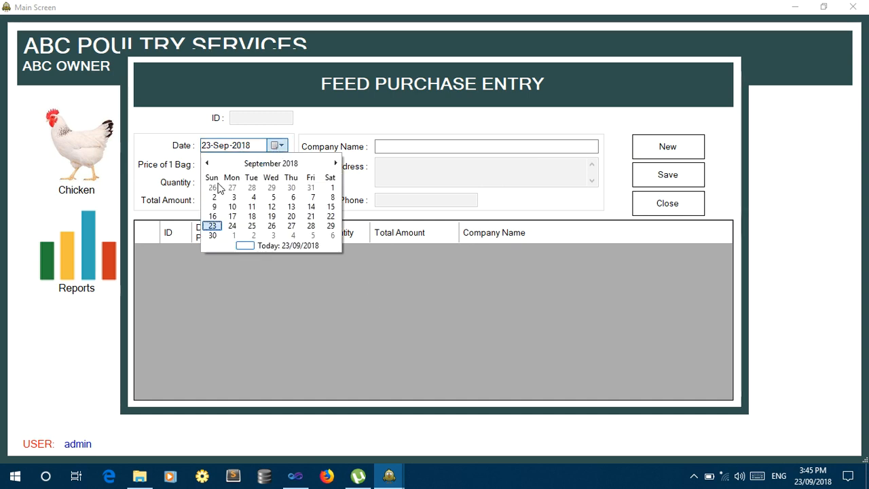
left_click(181, 167)
left_click(243, 164)
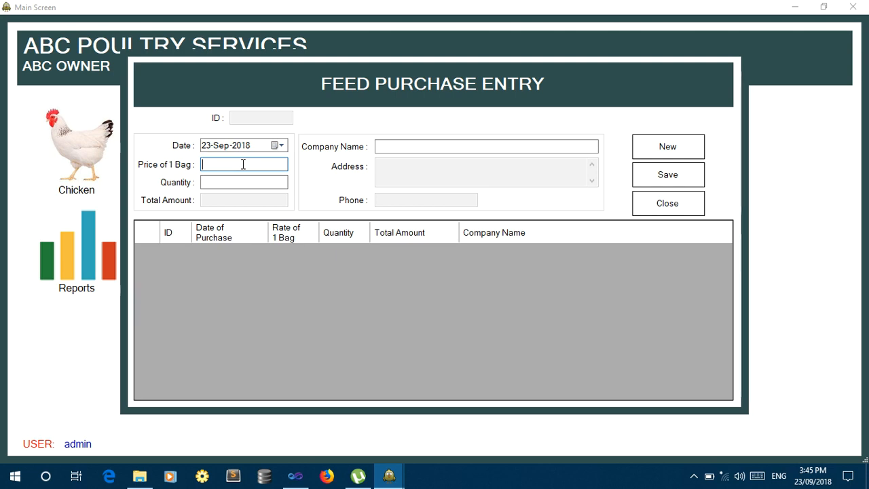
type("1250")
left_click(248, 181)
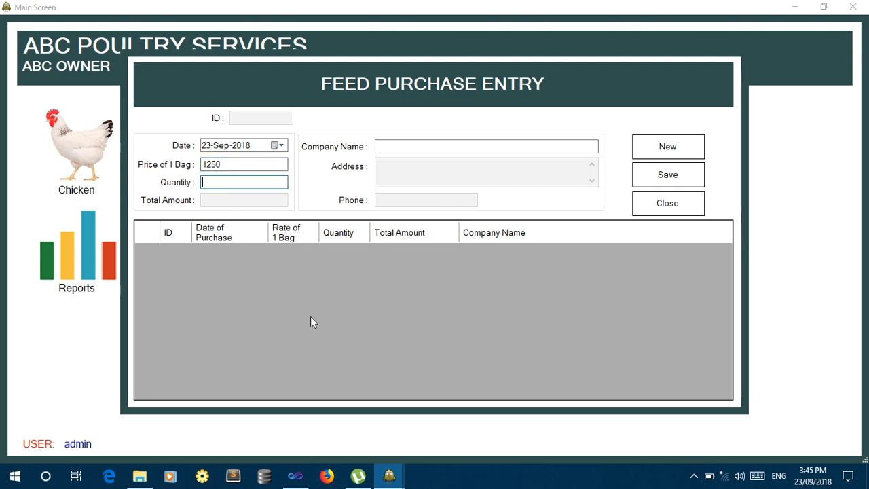
type("1300")
Choose Al Makka Feed as the company and save the 1625000 feed bill.
key("Tab")
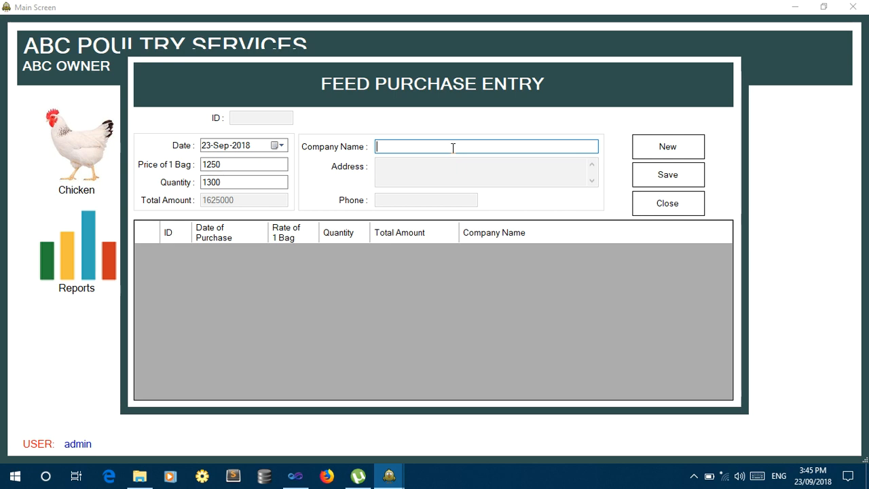
type("al Makka Feed")
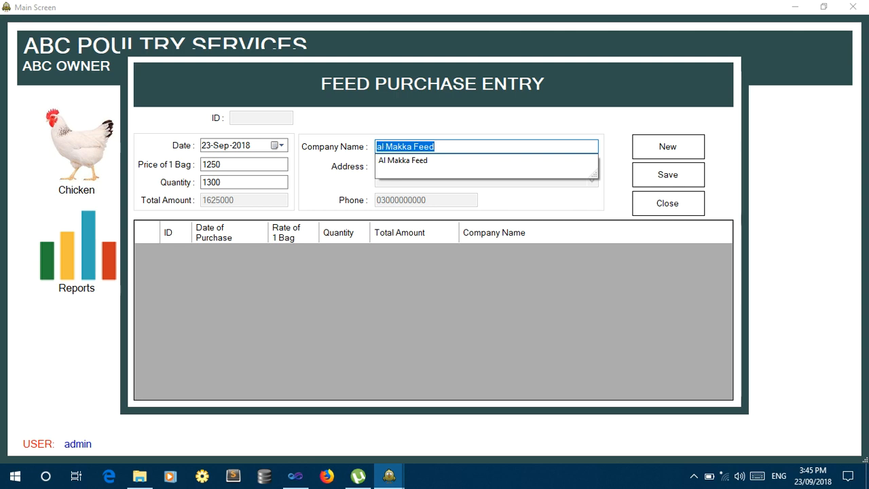
key("Return")
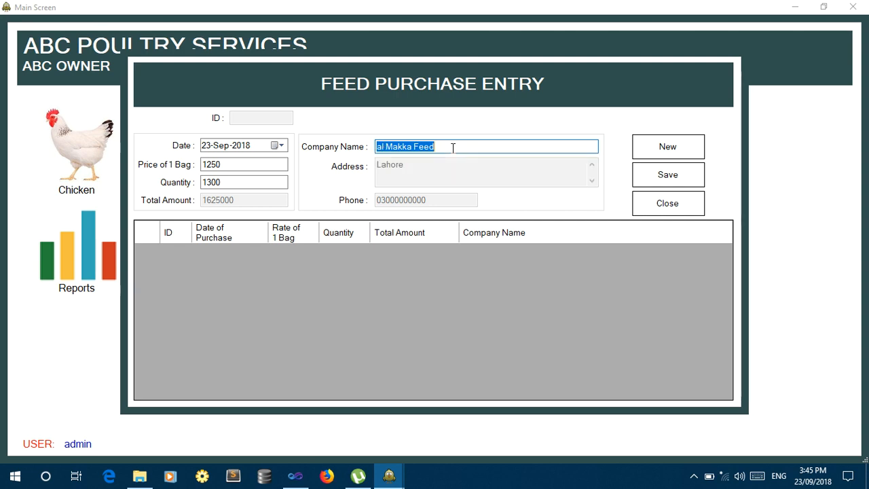
type("Al")
key("Return")
left_click(669, 176)
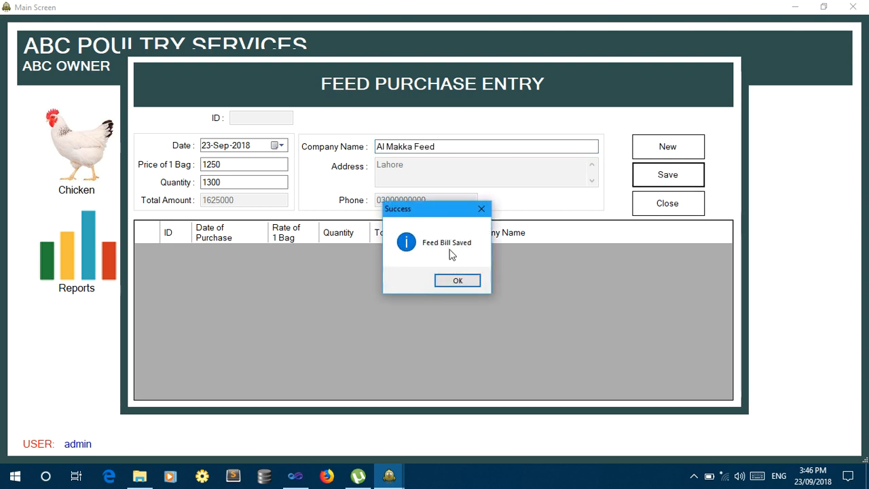
left_click(456, 281)
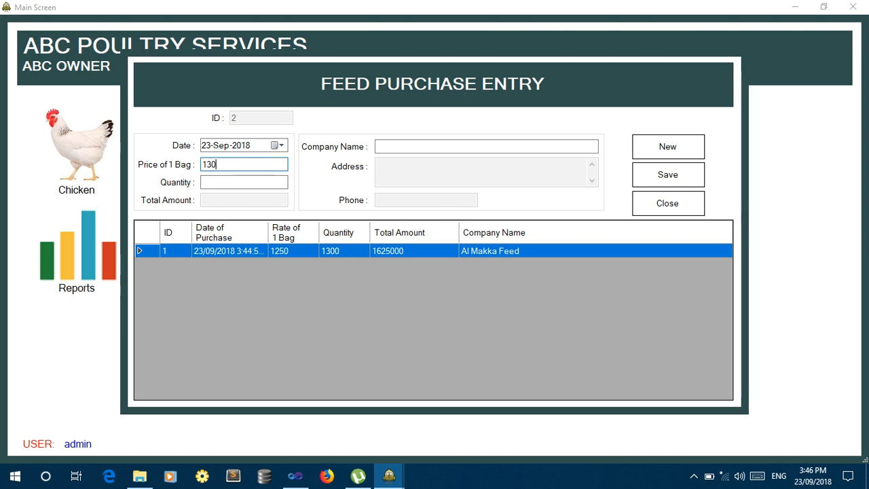
Save a 500-bag purchase at 1300 from National Feed (650000), then close the form.
type("0")
key("Tab")
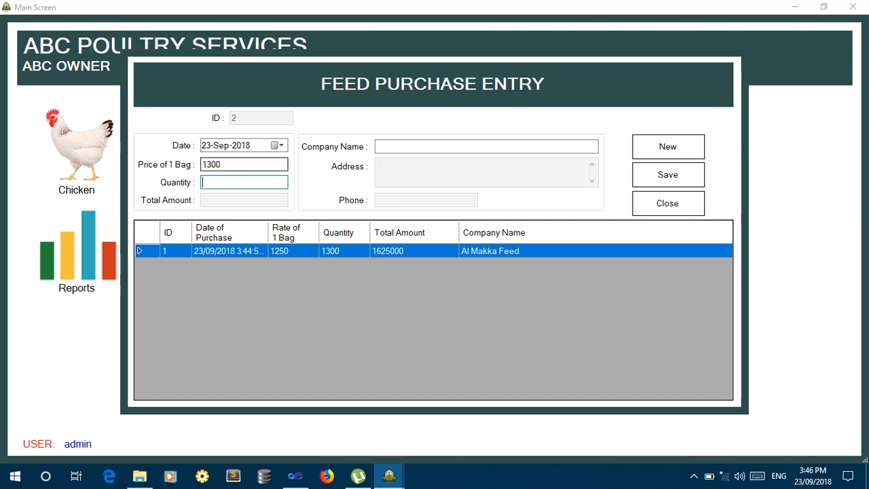
type("500")
key("Tab")
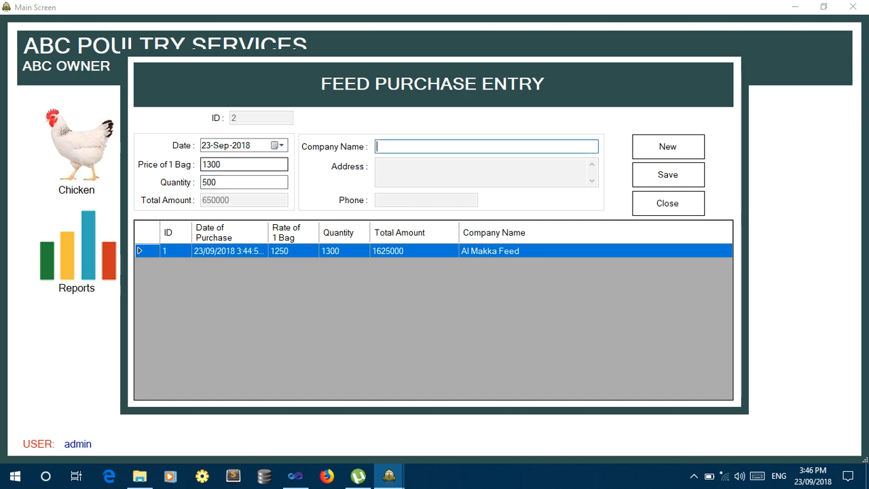
type("national Feed")
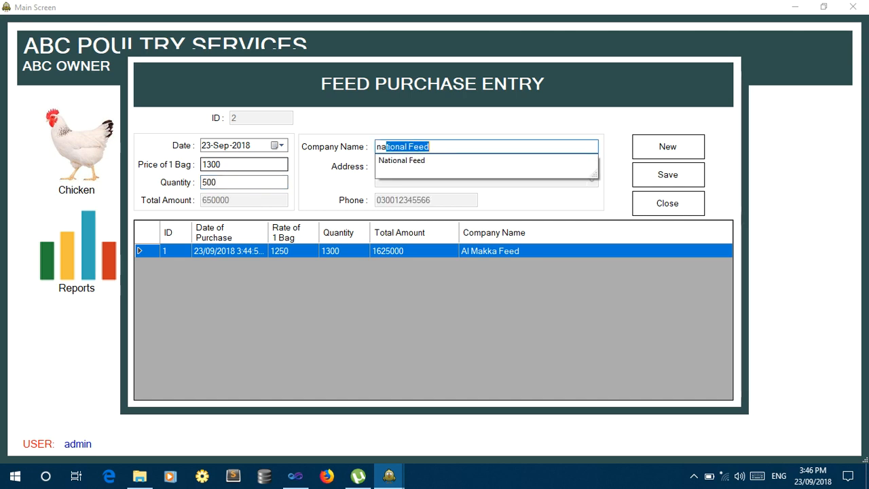
key("Return")
type("N")
key("Return")
key("Tab")
key("Tab")
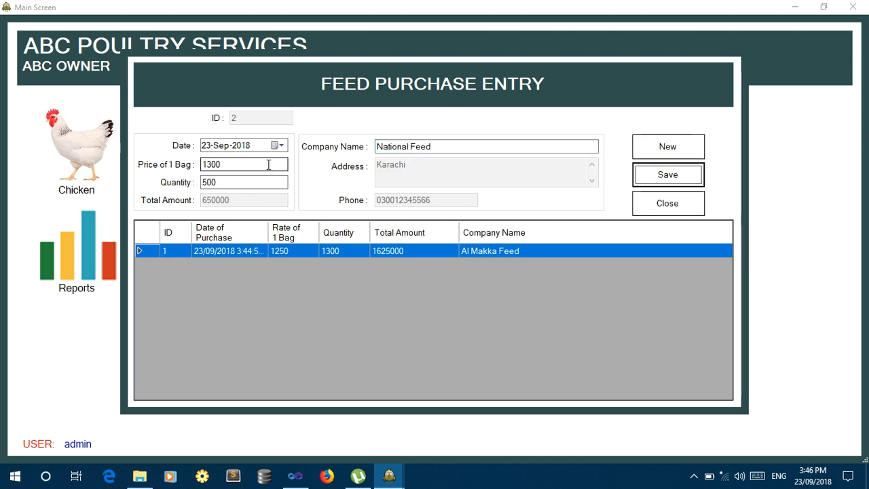
key("Return")
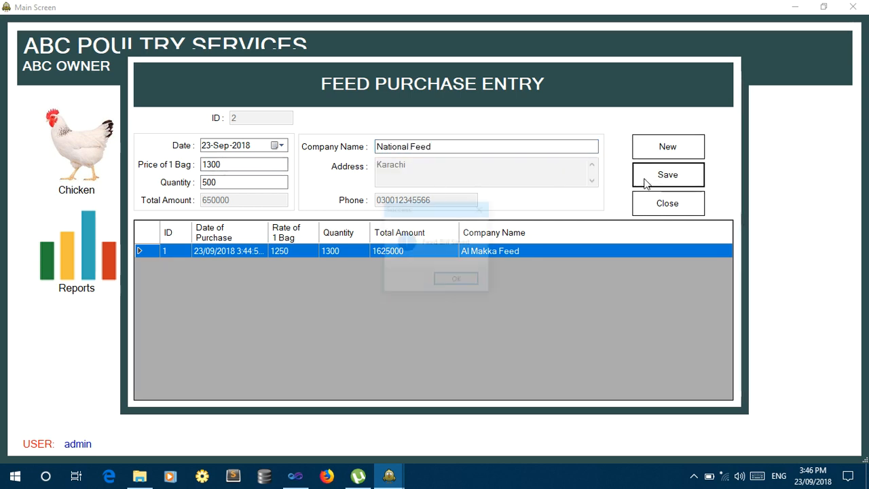
key("Return")
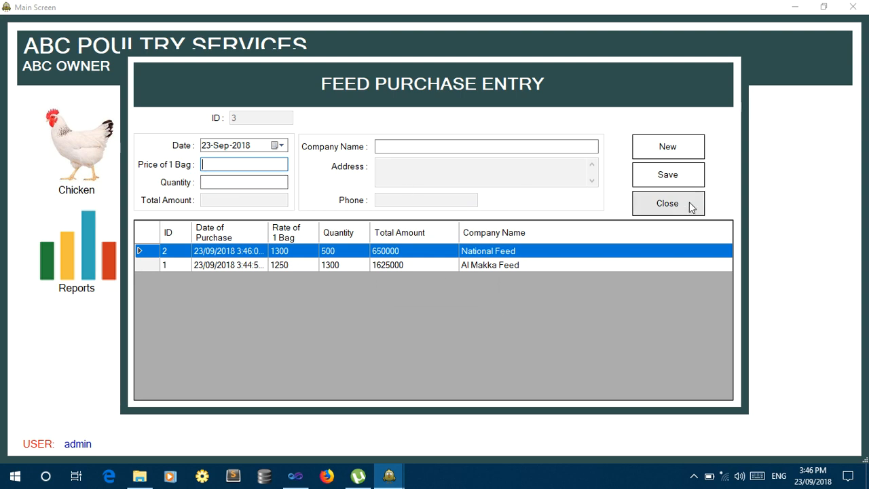
left_click(667, 204)
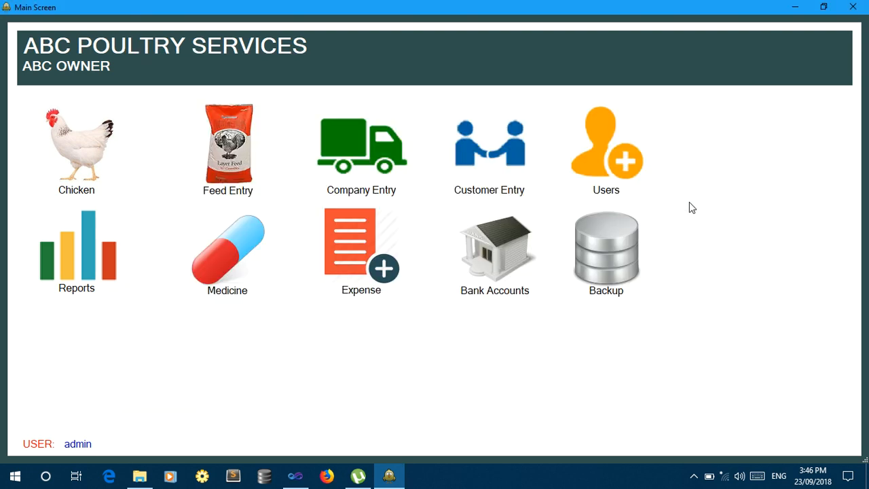
Begin a new chick purchase with bill number ABC123 and lorry LER 123.
left_click(83, 164)
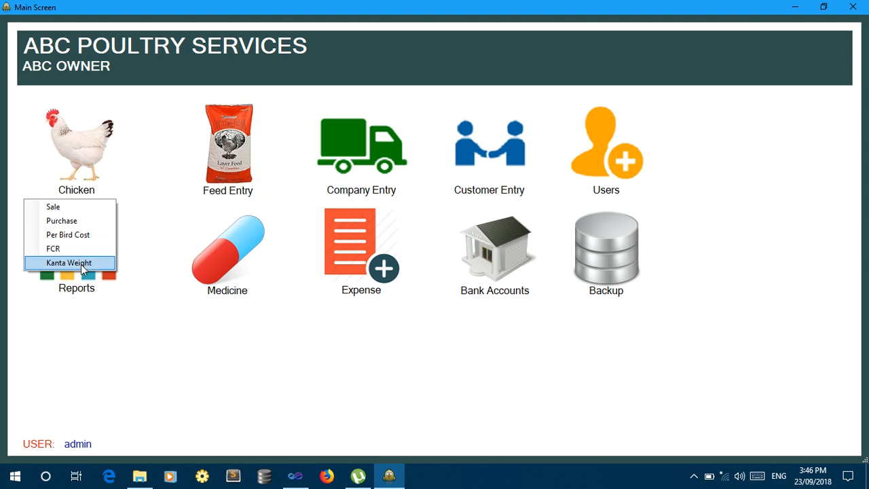
left_click(56, 222)
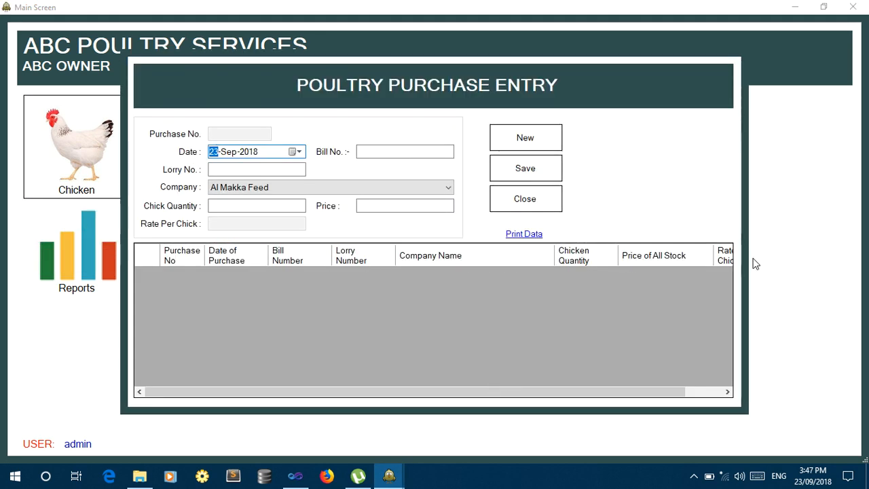
left_click(393, 152)
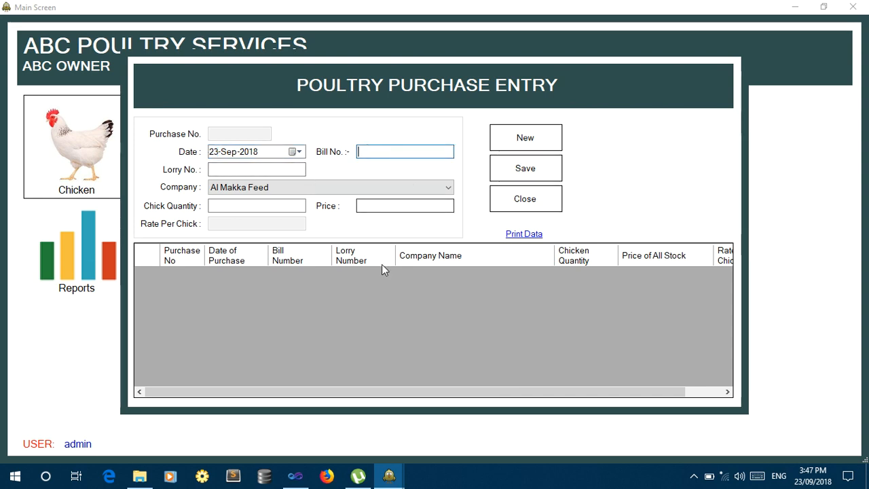
left_click(519, 139)
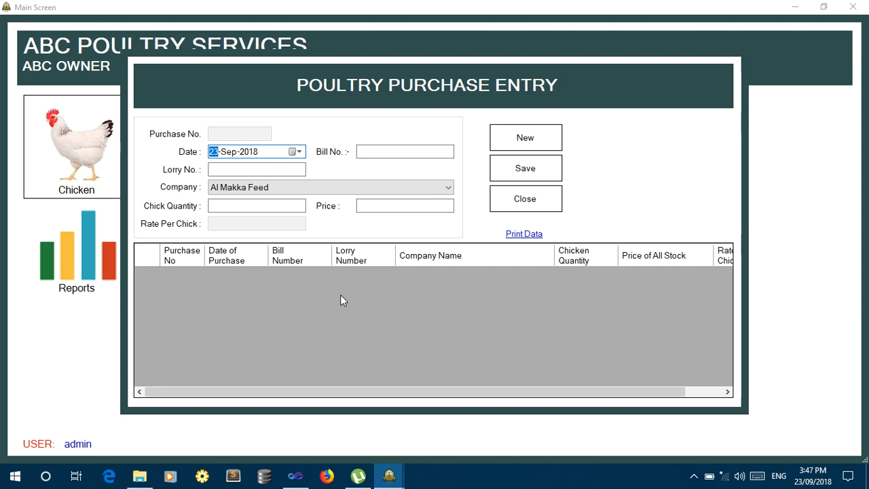
left_click(408, 152)
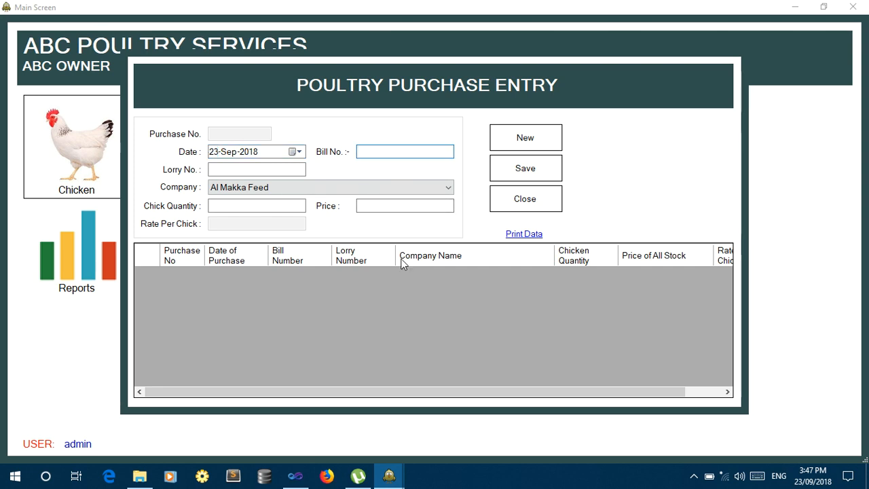
type("ABC123")
key("Tab")
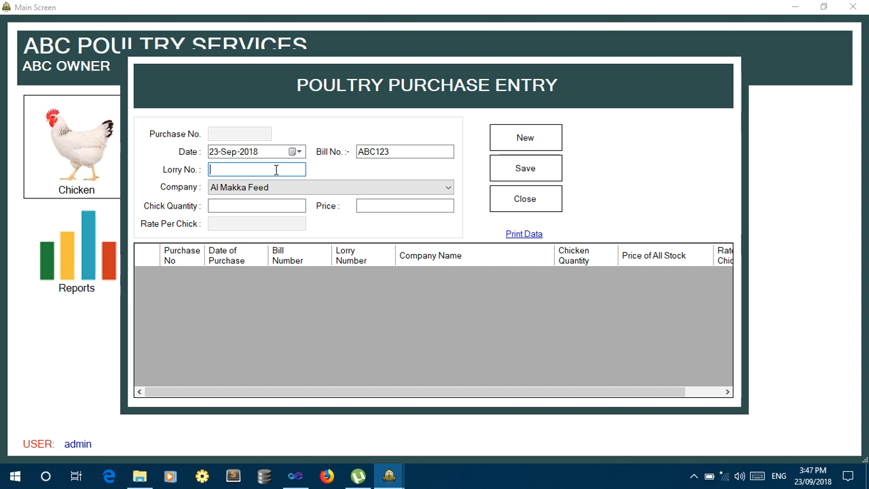
type("LER 123")
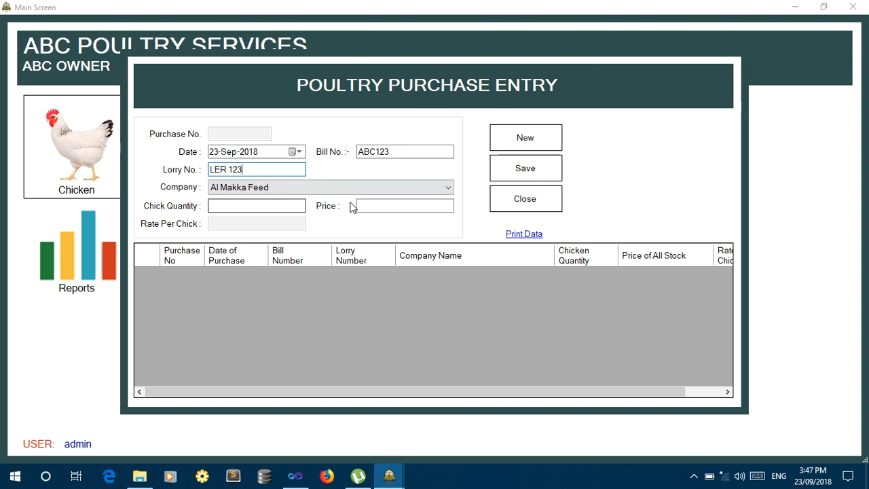
Select National Feed, enter 5000 chicks costing 250000, and save the purchase.
left_click(351, 189)
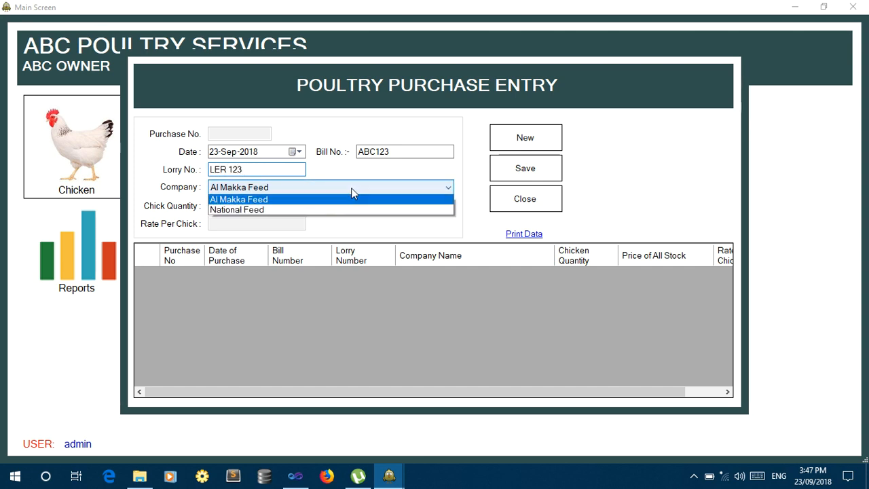
left_click(326, 211)
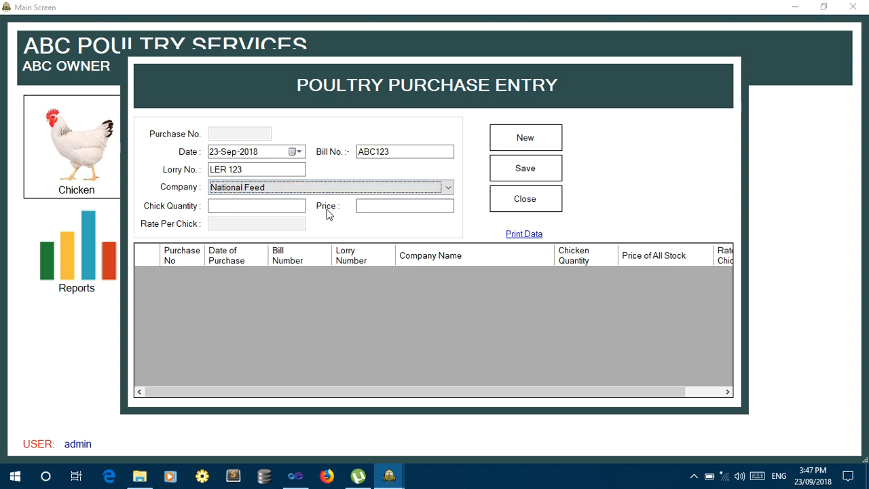
left_click(266, 210)
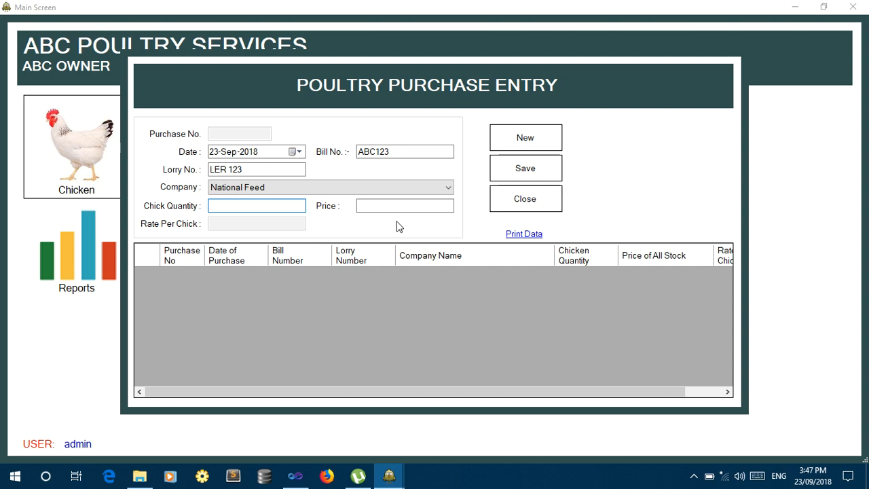
type("5000")
key("Tab")
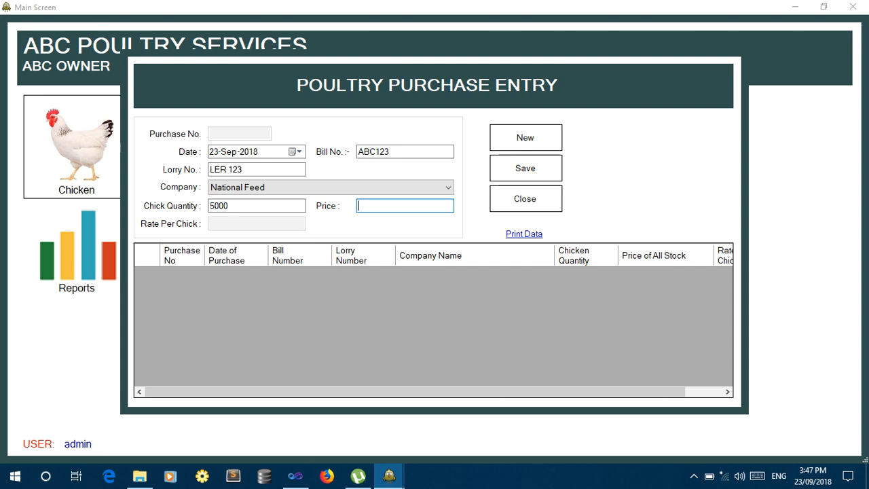
type("250000")
left_click(516, 179)
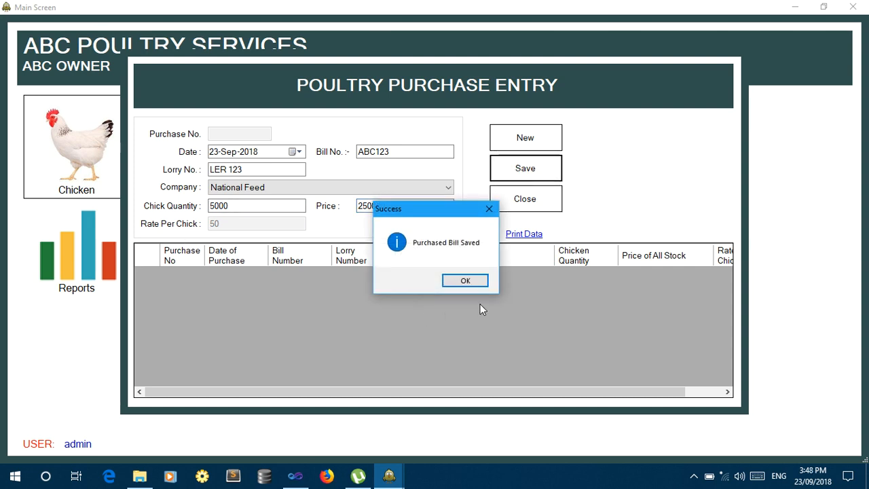
left_click(473, 283)
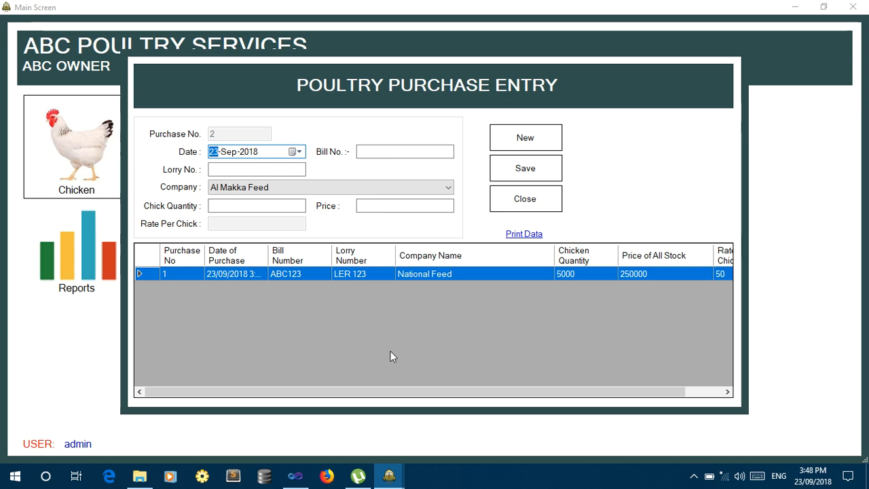
Scroll through the saved chick purchase row, then close the purchase form.
left_click_drag(386, 394, 511, 396)
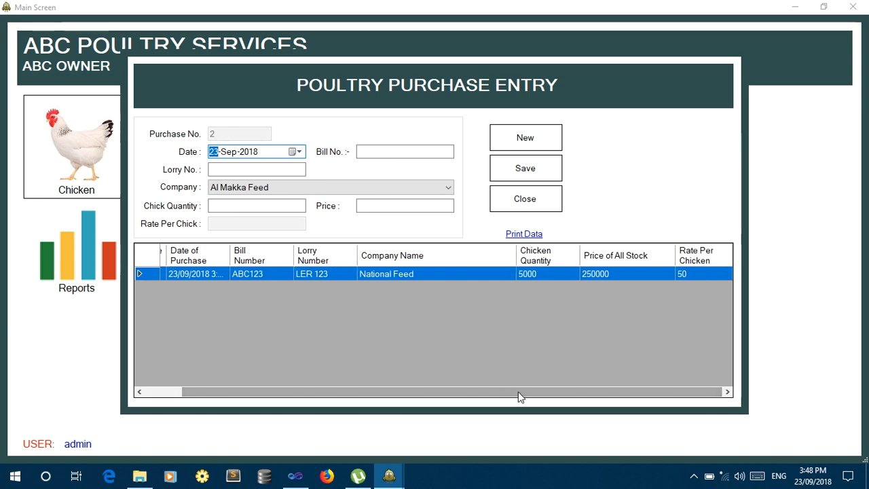
left_click_drag(519, 397, 369, 398)
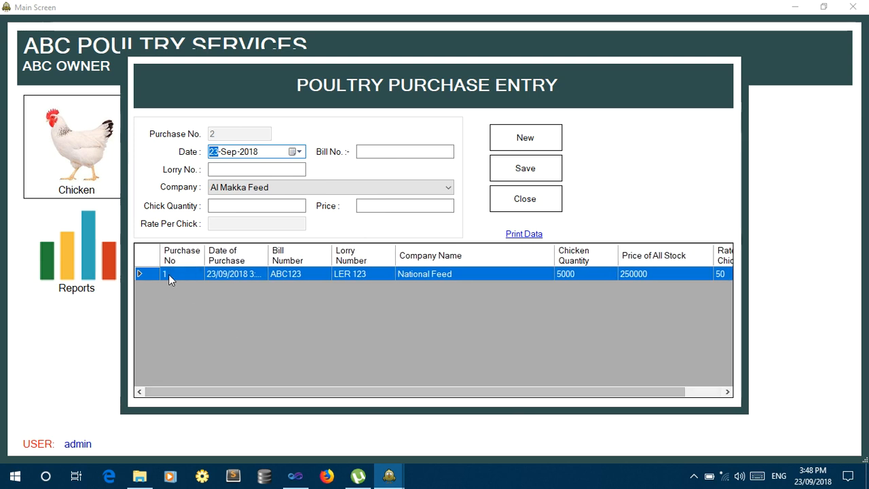
mouse_move(231, 275)
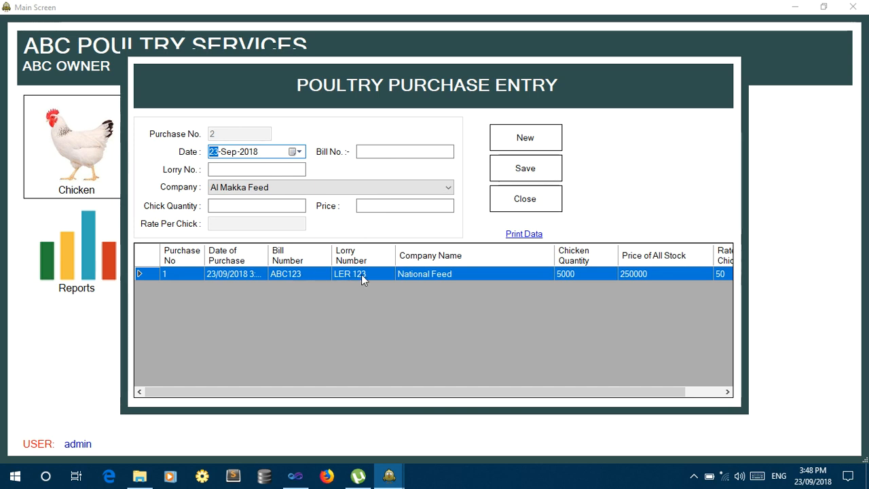
left_click_drag(412, 392, 477, 393)
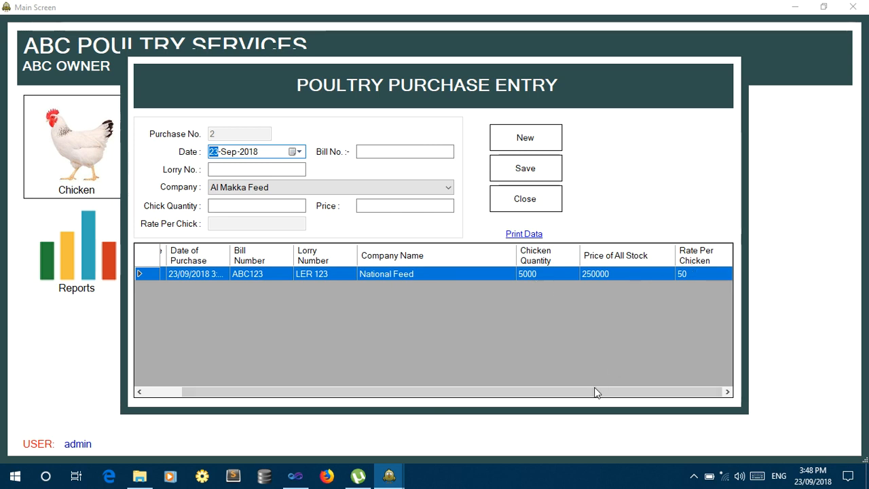
left_click_drag(595, 392, 383, 394)
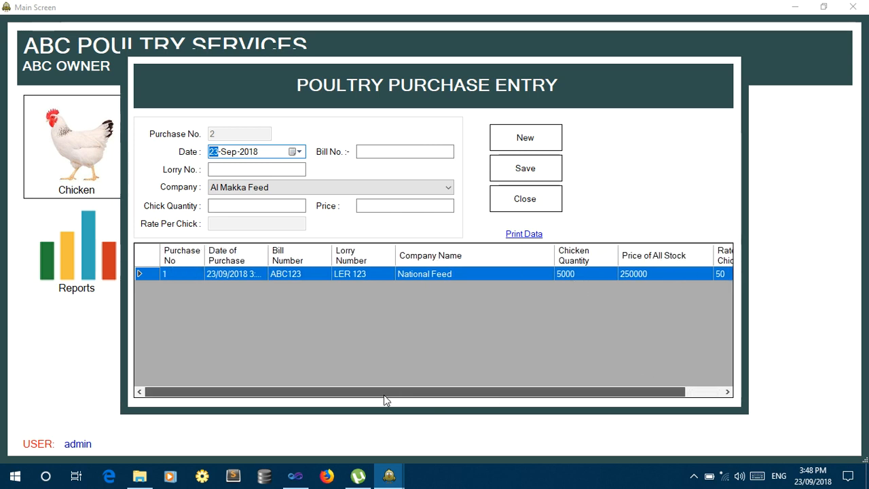
left_click(517, 202)
left_click(94, 155)
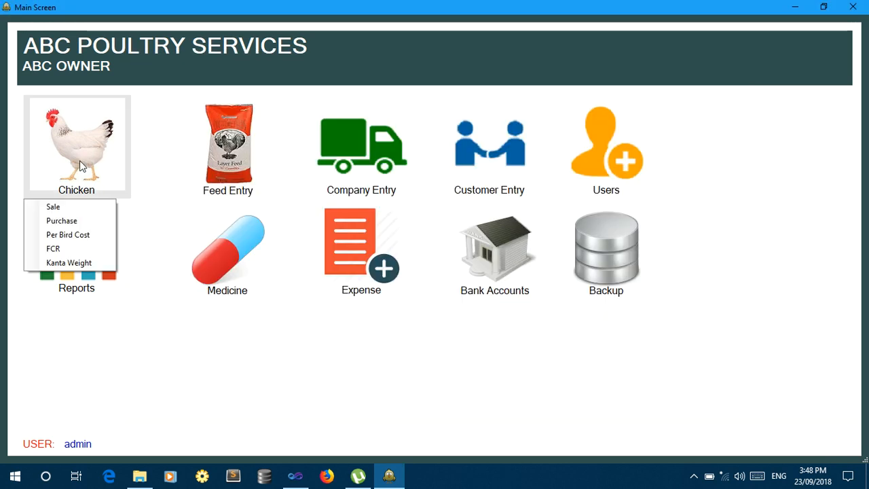
left_click(81, 204)
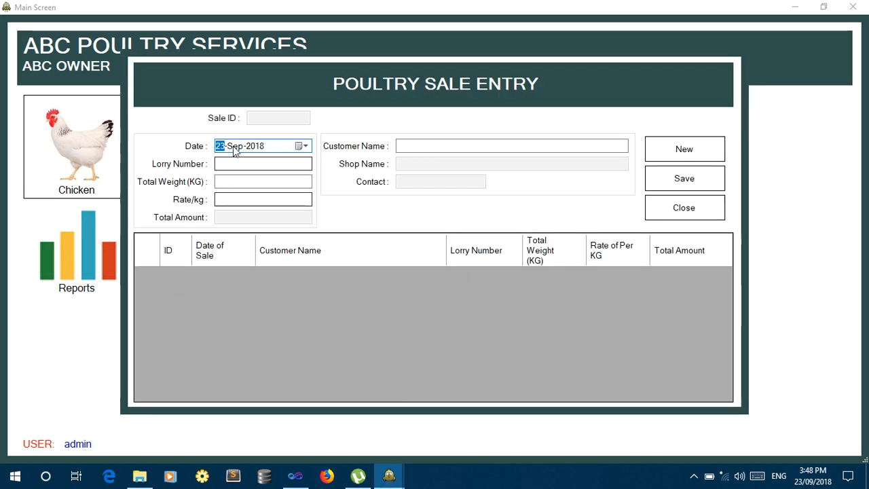
left_click(233, 164)
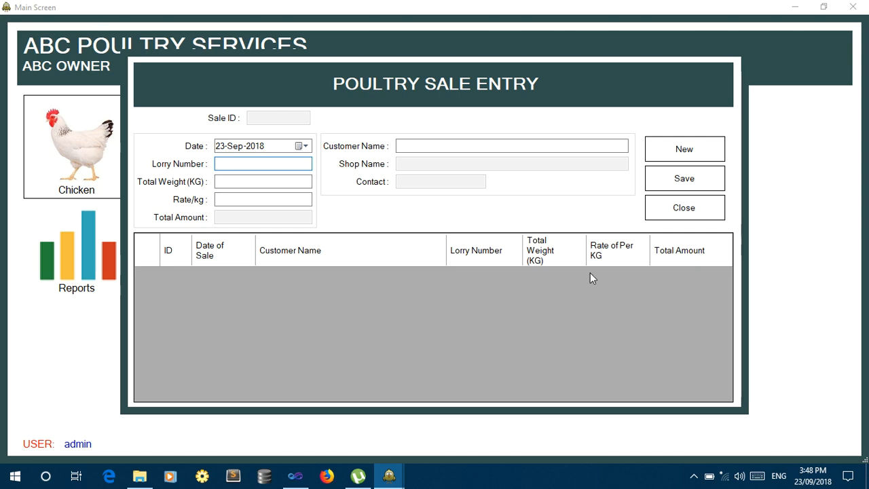
left_click(704, 212)
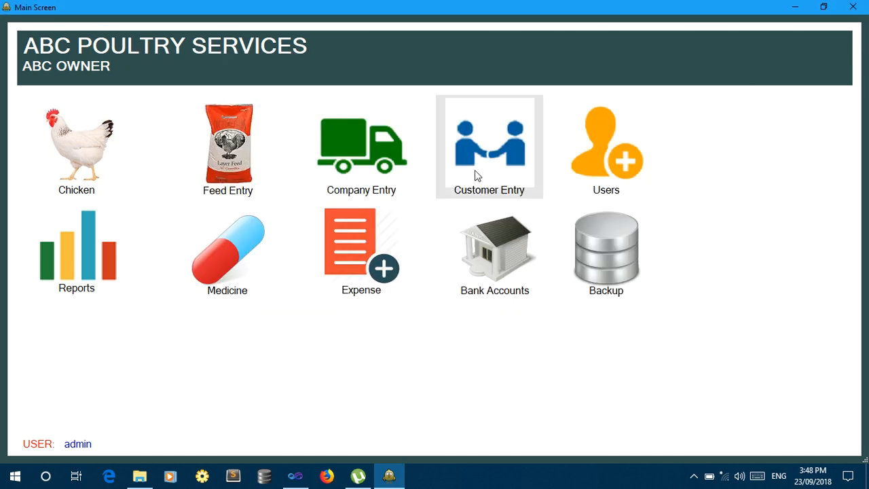
left_click(477, 176)
left_click(478, 209)
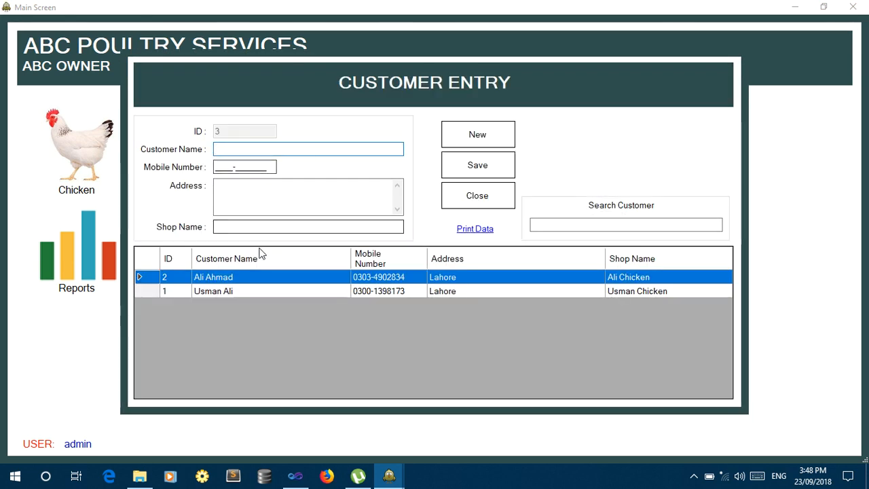
left_click(502, 193)
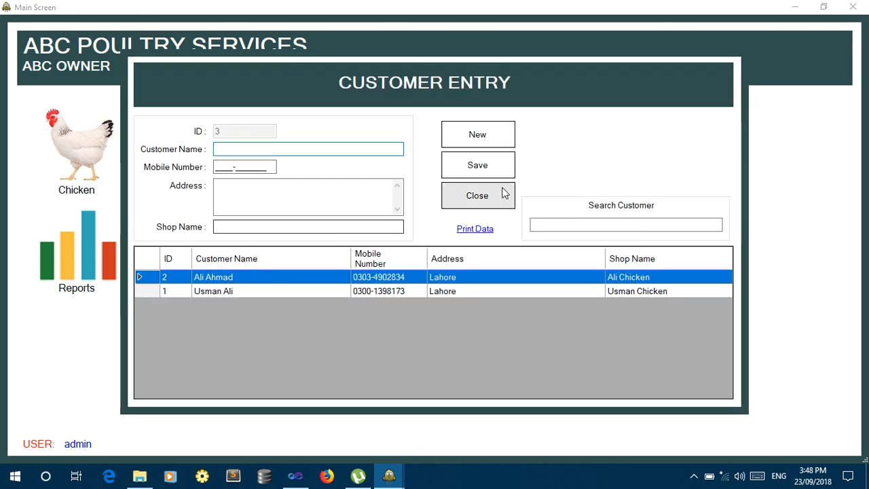
left_click(76, 179)
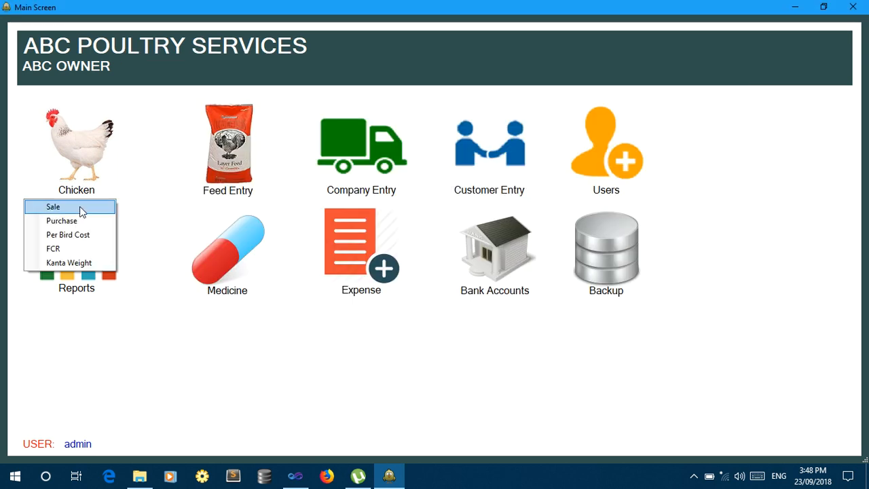
left_click(54, 208)
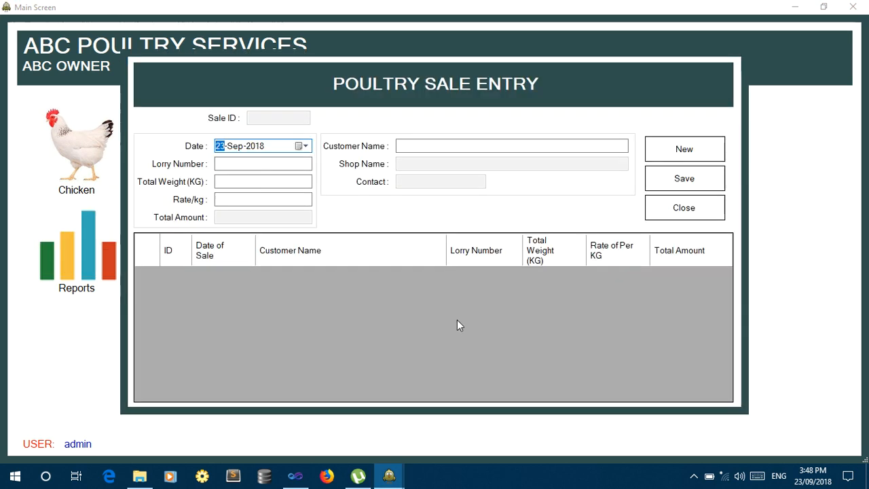
left_click(277, 165)
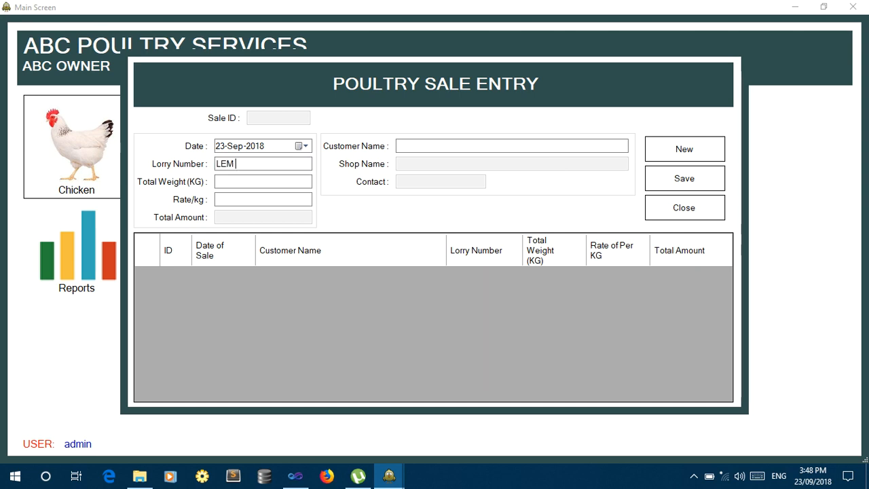
type("3312")
key("Tab")
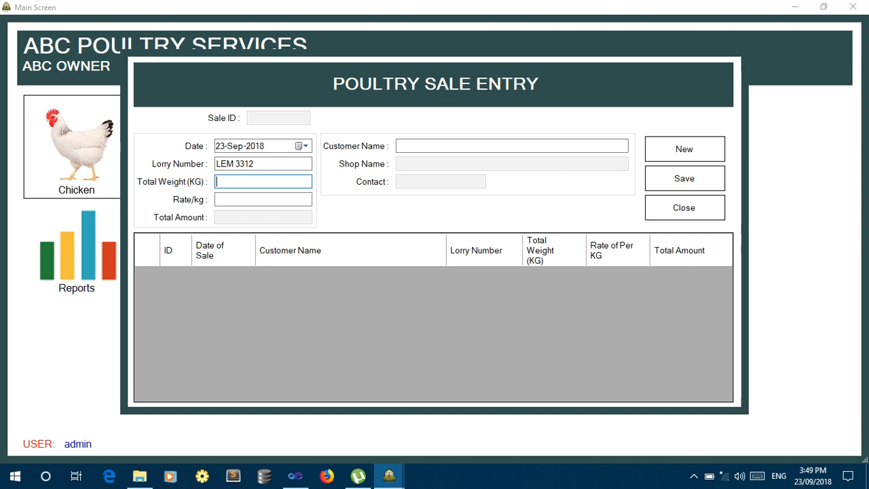
type("500")
key("Tab")
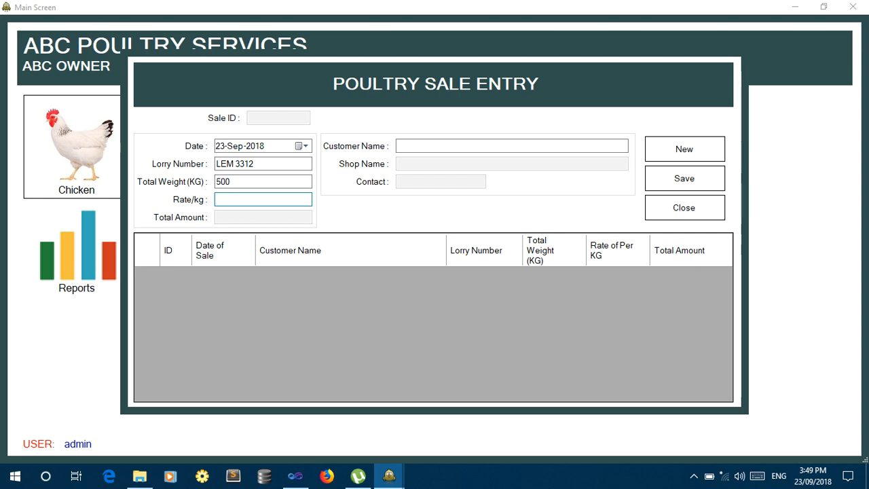
type("90")
key("Tab")
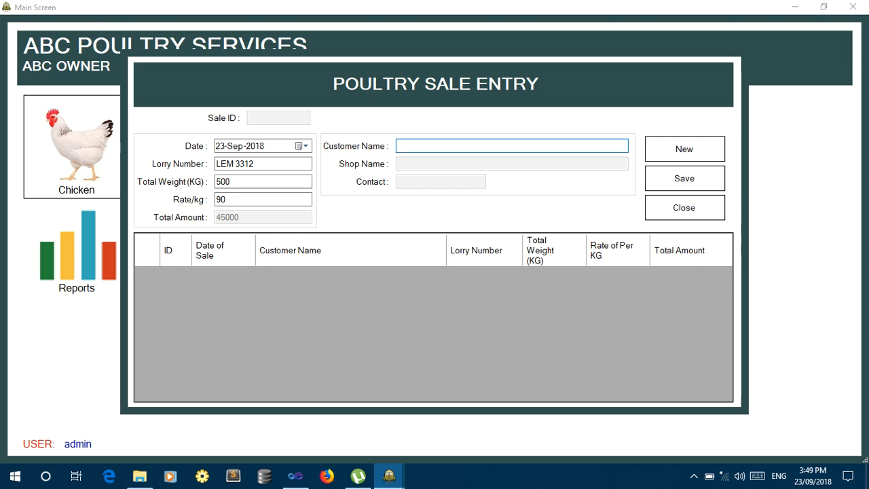
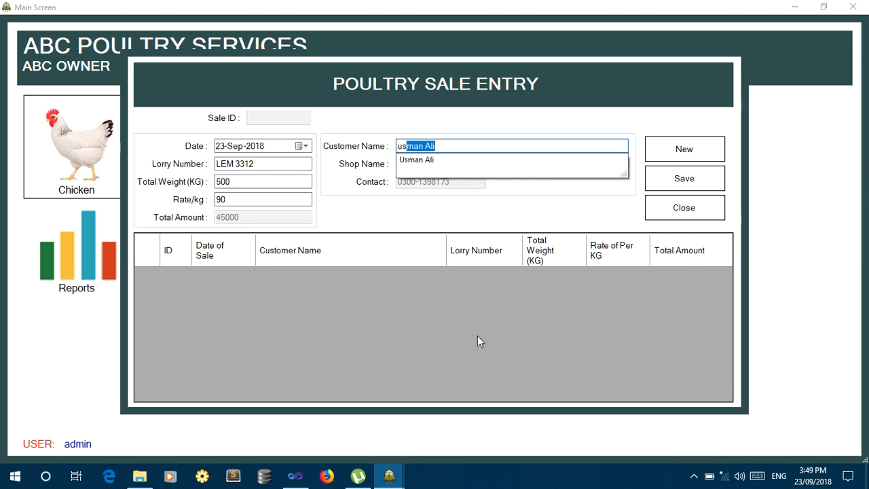
key("Down")
key("Return")
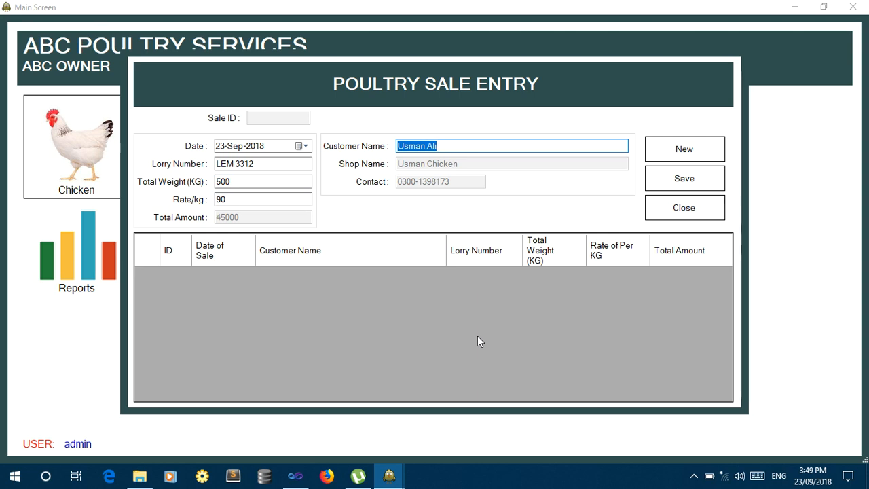
left_click(693, 178)
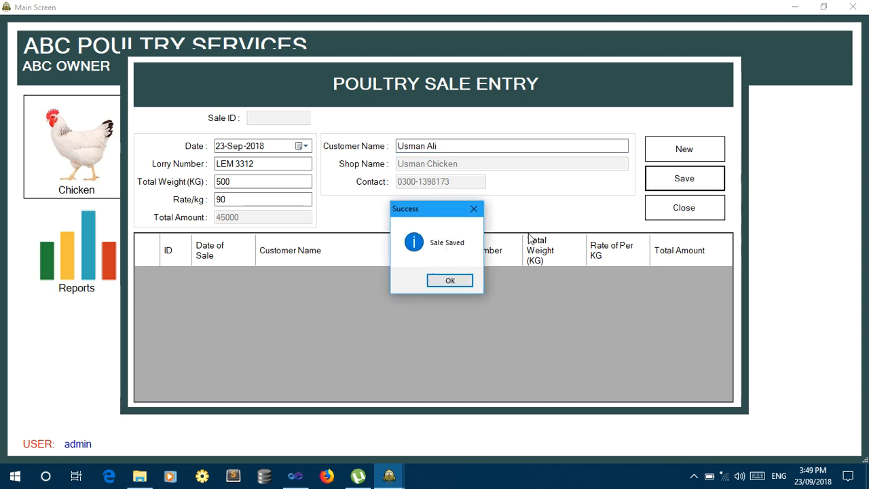
left_click(448, 280)
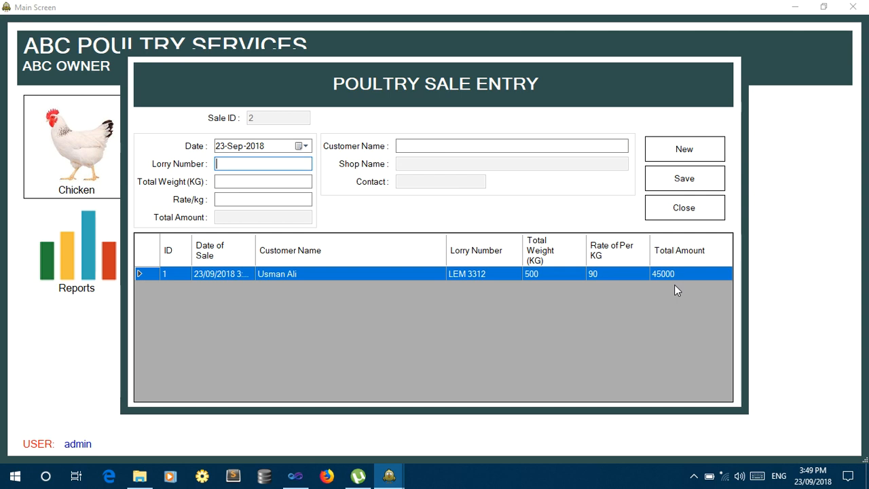
type("LEN 4451")
key("Tab")
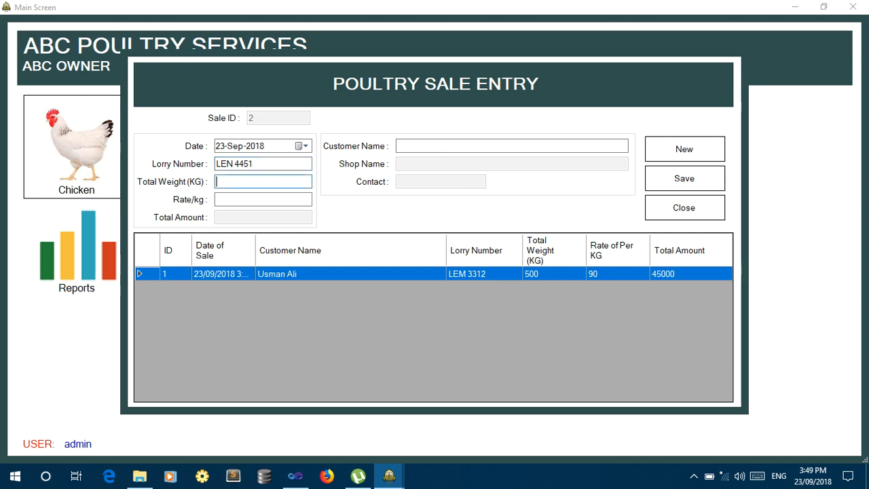
key("Tab")
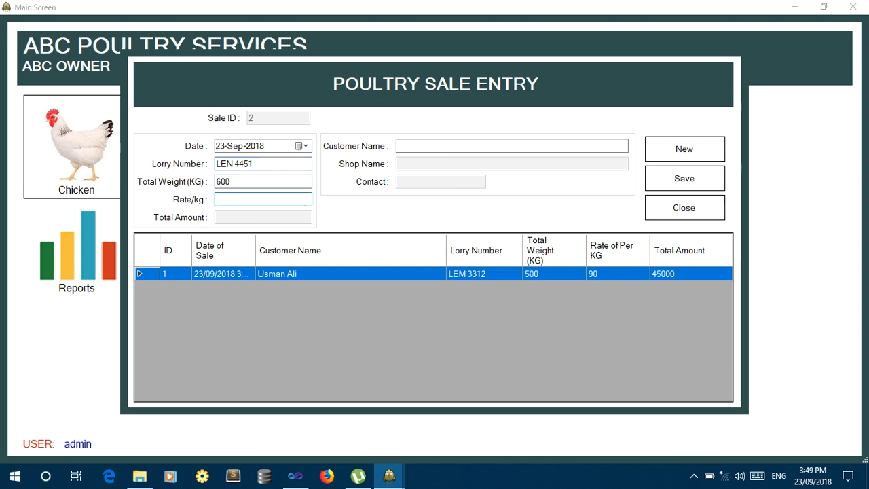
type("92")
key("Tab")
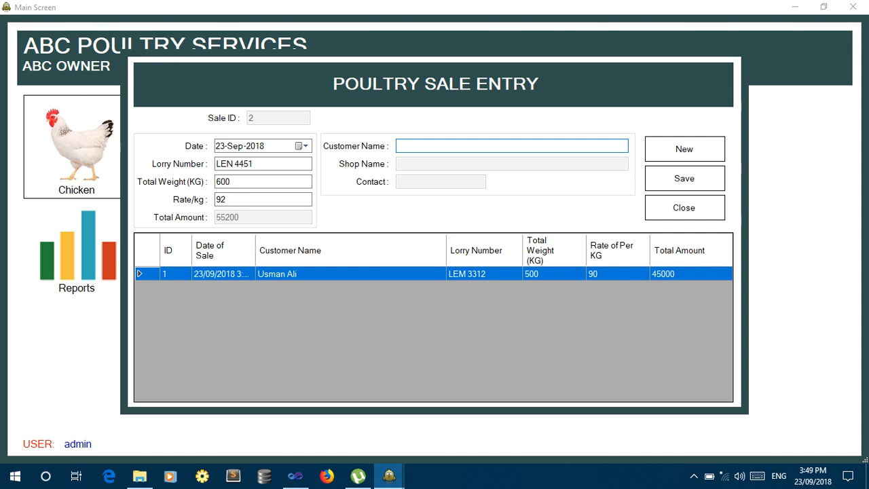
key("Down")
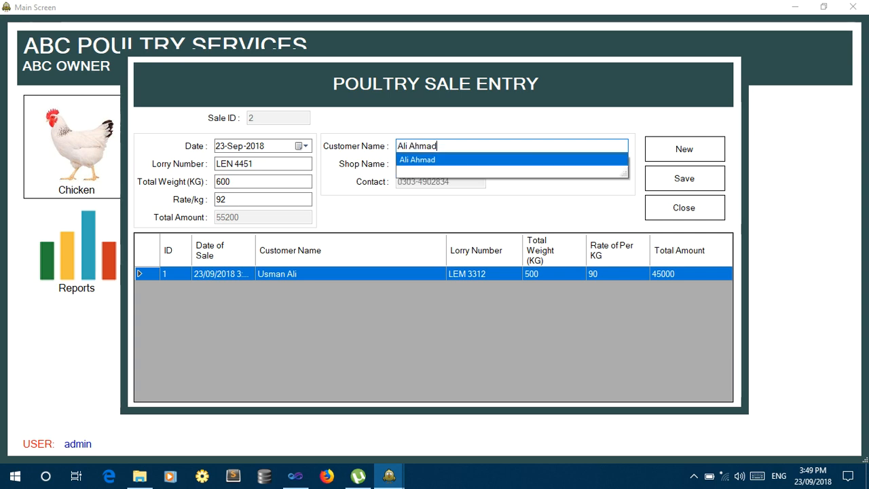
key("Return")
key("Tab")
key("Tab")
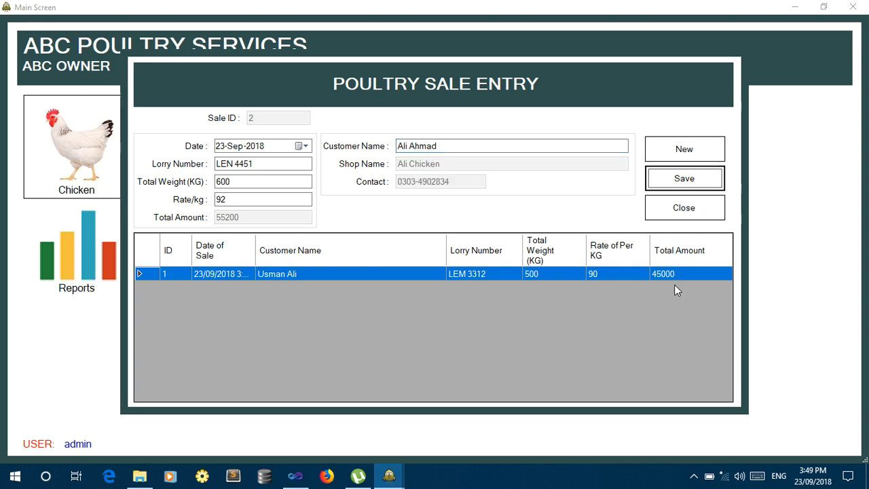
key("Return")
key("Return")
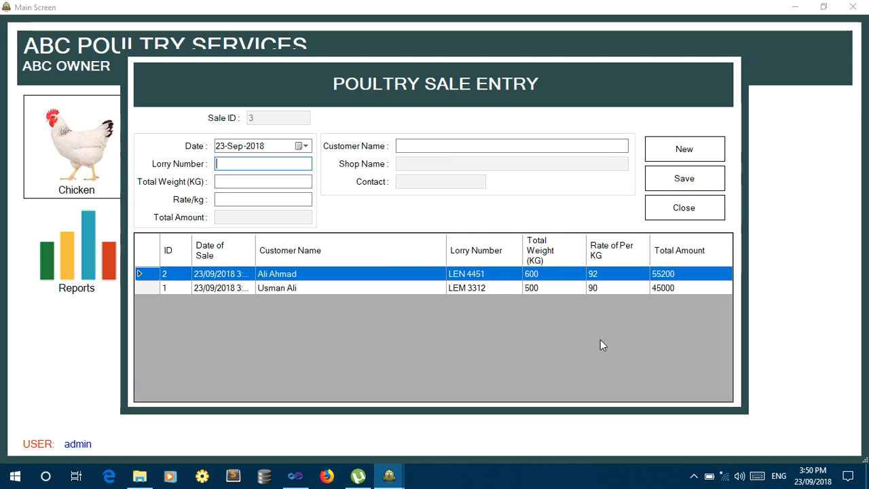
Close the Poultry Sale Entry form and bring up Customer Balance In from Customer Entry.
left_click(683, 212)
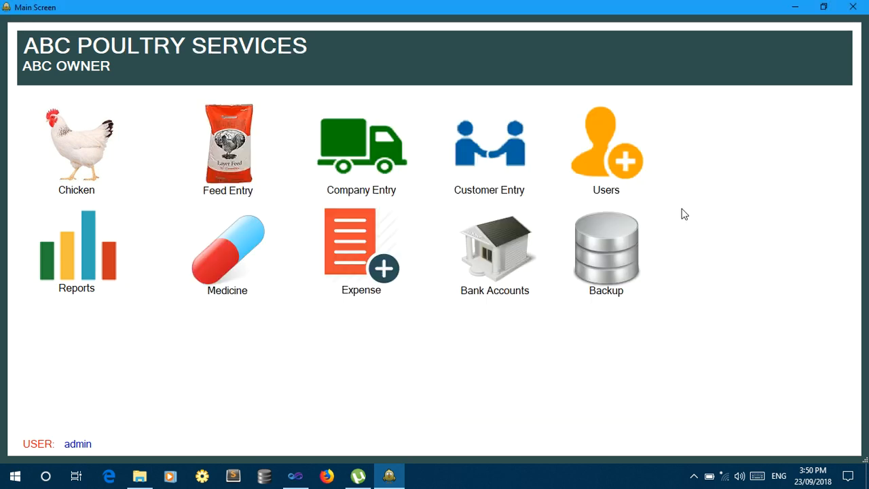
left_click(491, 148)
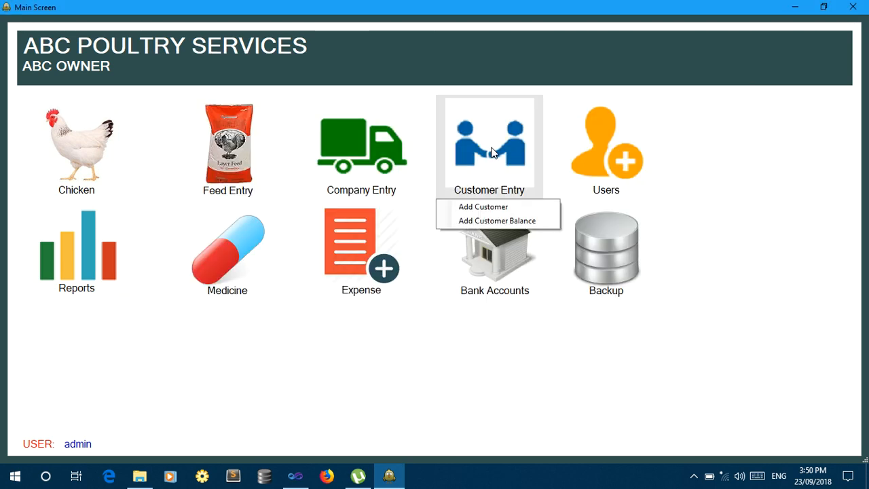
left_click(69, 142)
left_click(82, 204)
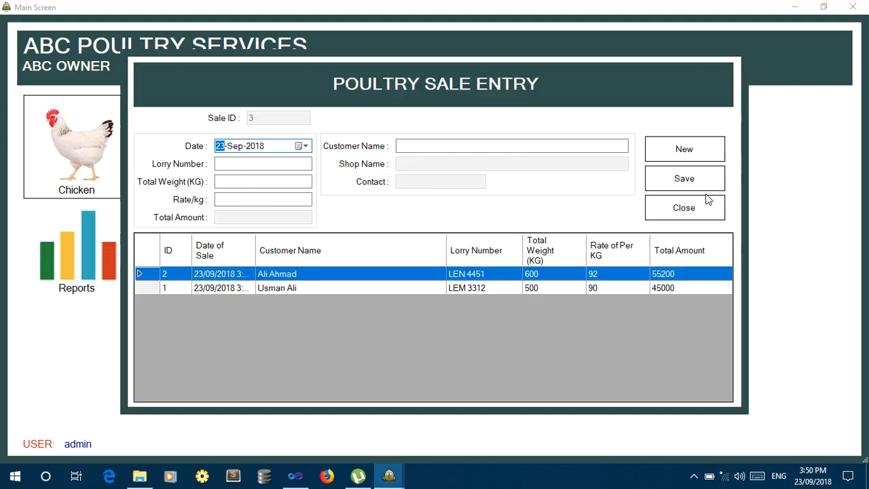
left_click(709, 198)
left_click(512, 177)
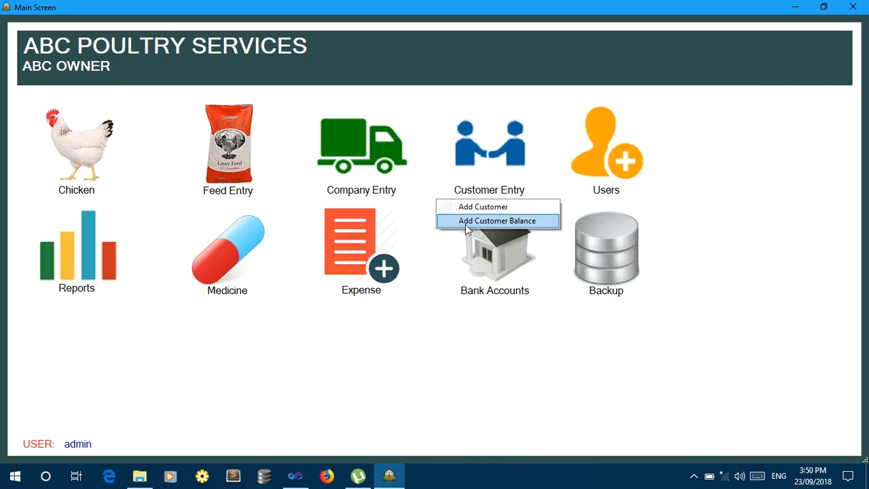
left_click(506, 222)
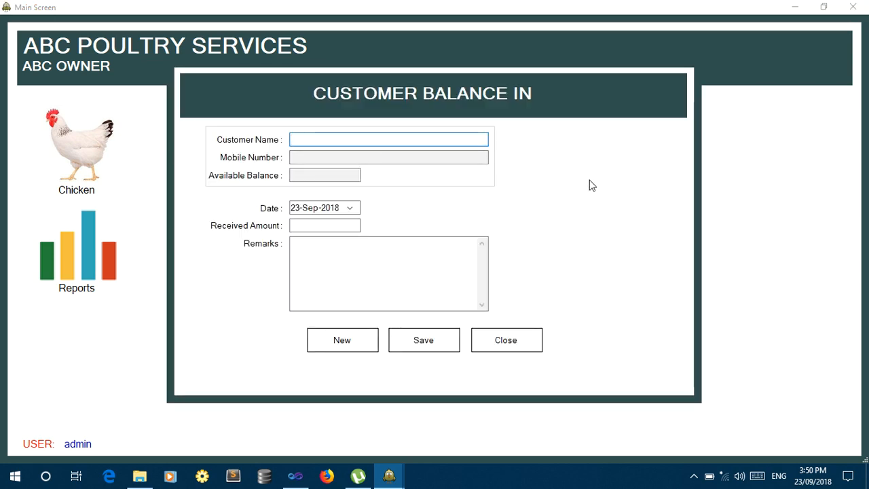
Select the first customer from the name suggestions to load their balance.
type("us")
key("Down")
key("Return")
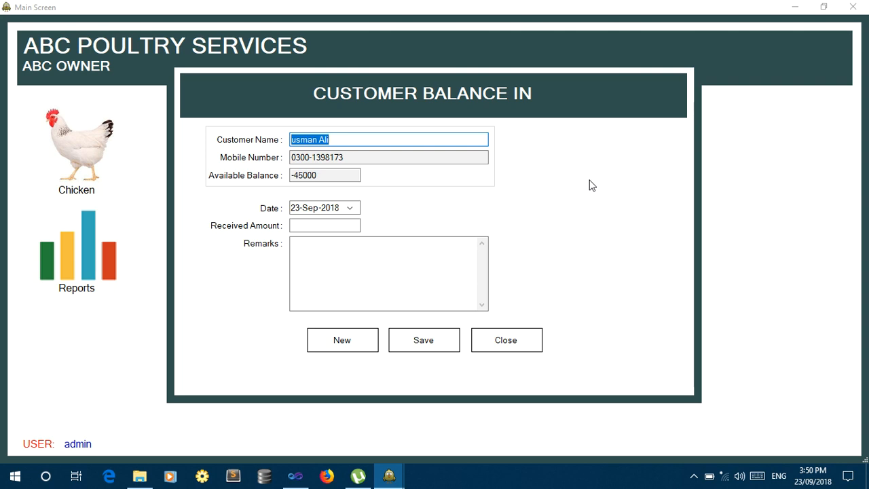
type("us")
key("Down")
key("Return")
key("Tab")
key("Tab")
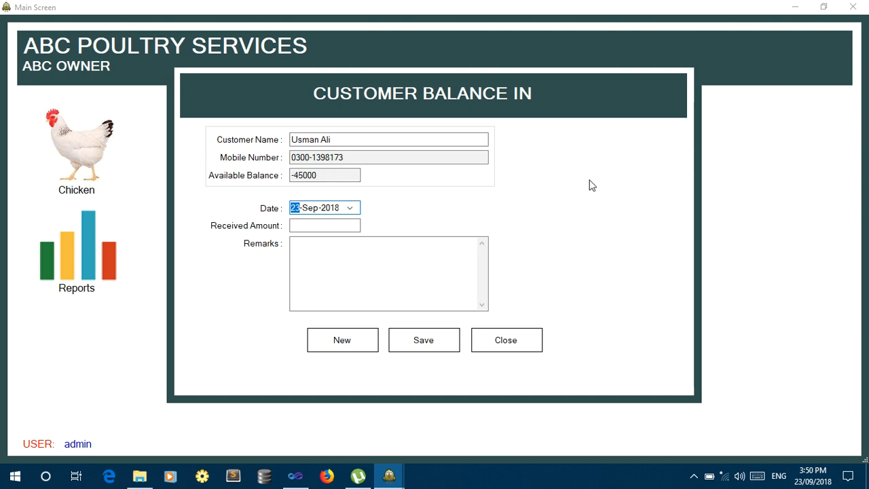
Save a 50000 received amount with remark 'online cash', then reload the customer to check the balance.
left_click(348, 223)
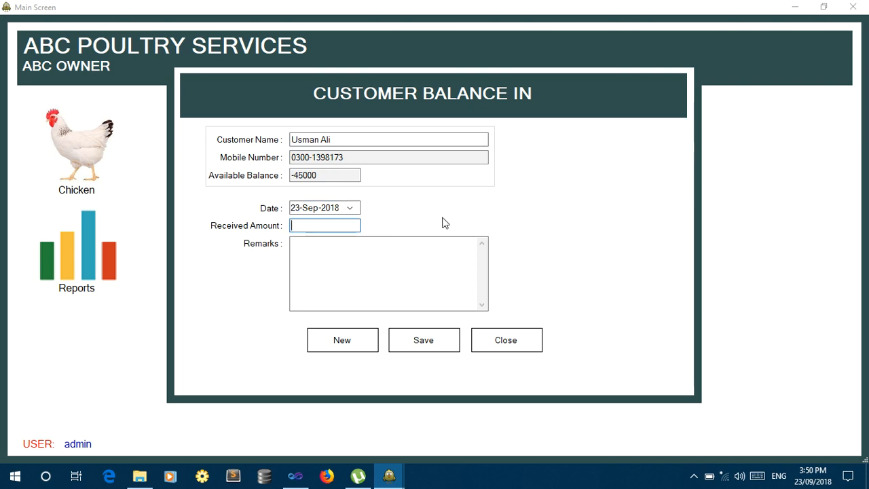
type("50000")
key("Tab")
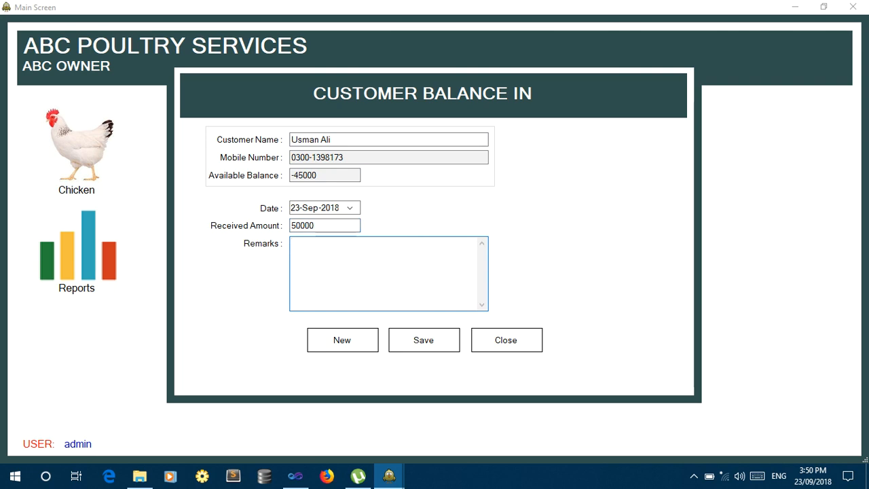
type("onlice cash")
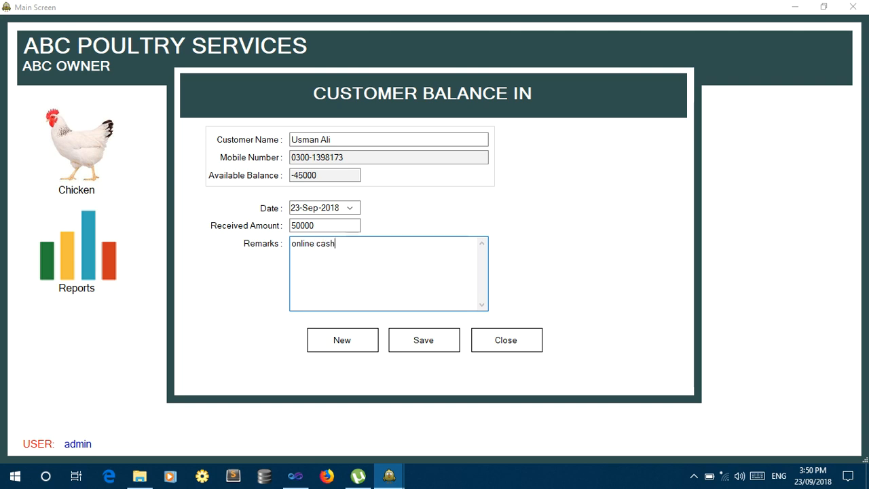
left_click(423, 342)
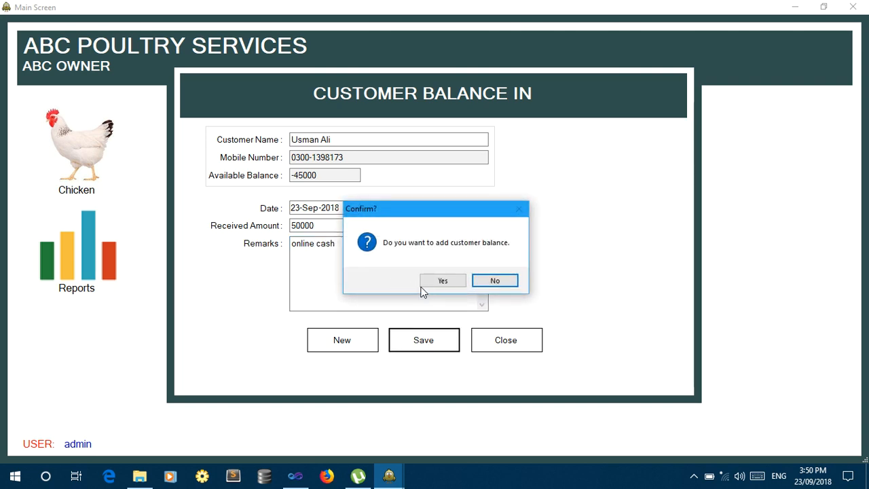
left_click(443, 281)
left_click(484, 283)
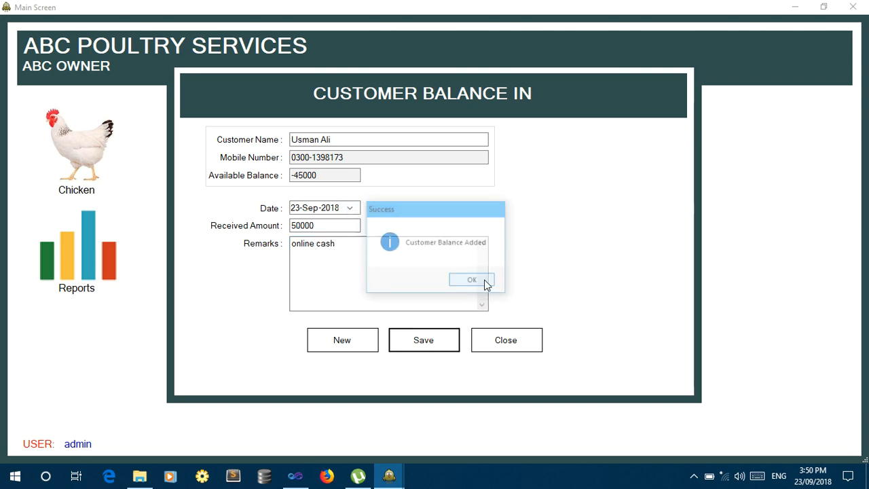
type("u")
key("Return")
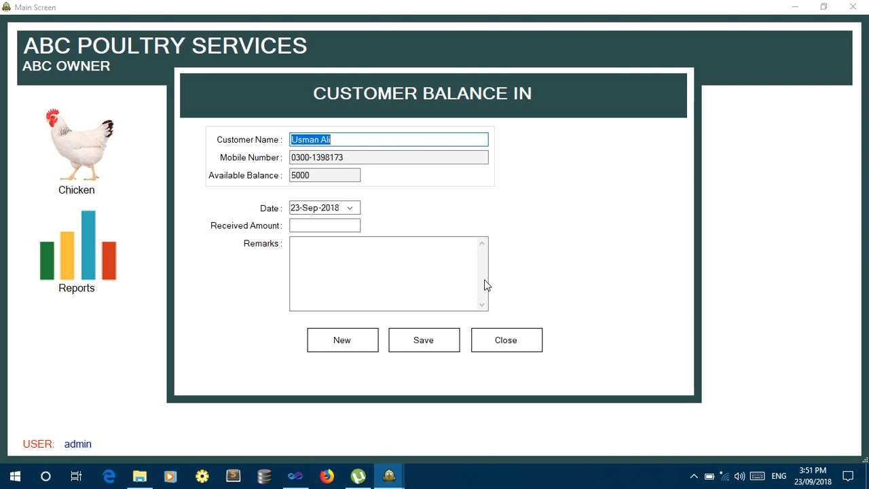
Select the second customer and move to the received amount field.
type("a")
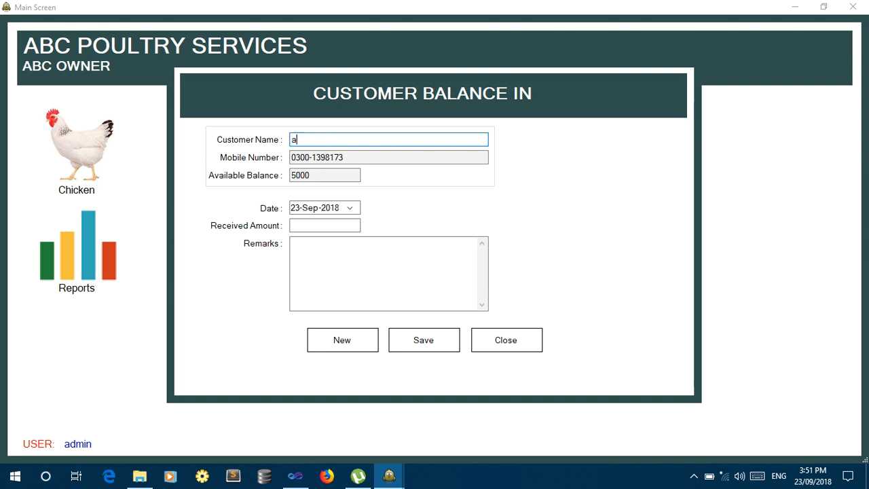
key("Down")
key("Return")
key("Tab")
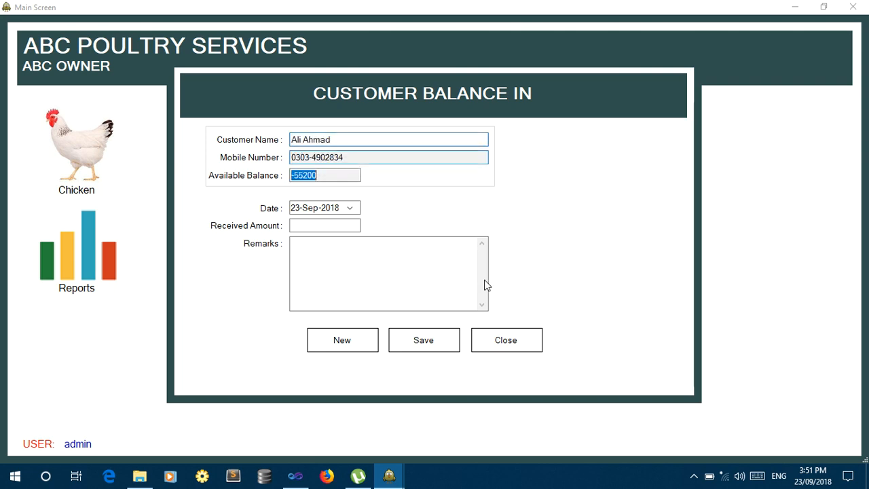
key("Tab")
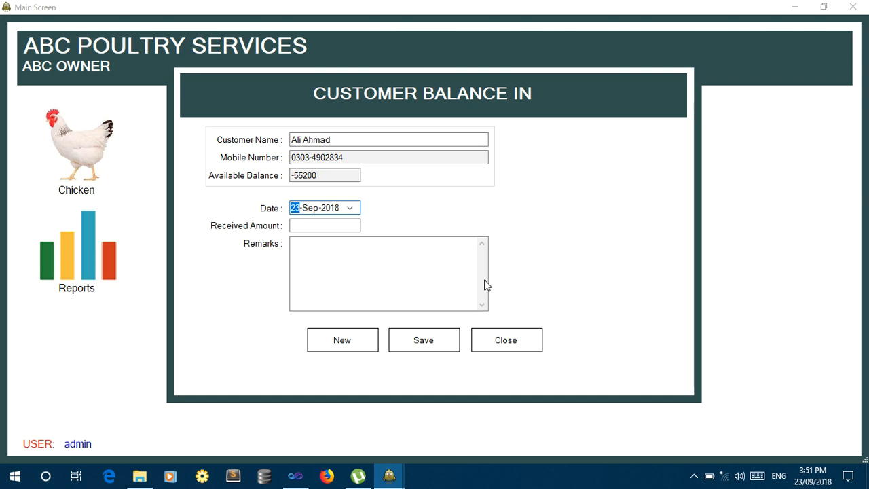
key("Tab")
Save a 50000 received amount for this customer with remark 'online cash'.
type("500")
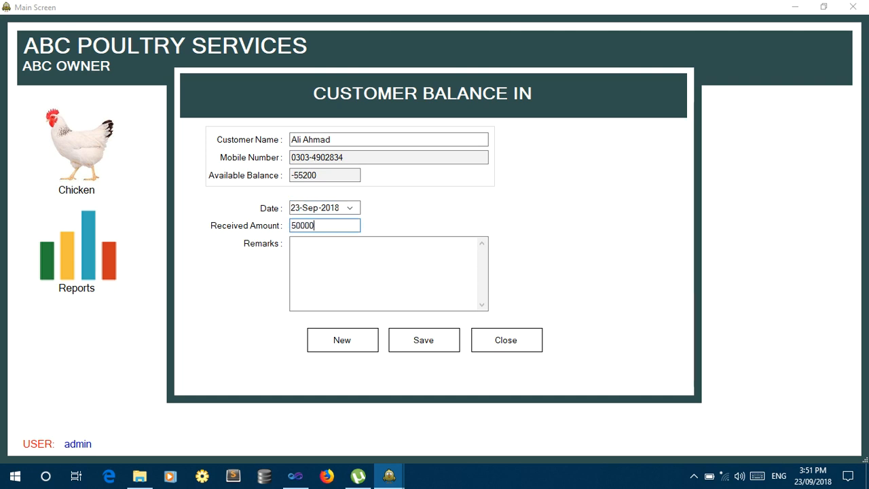
type("00")
key("Tab")
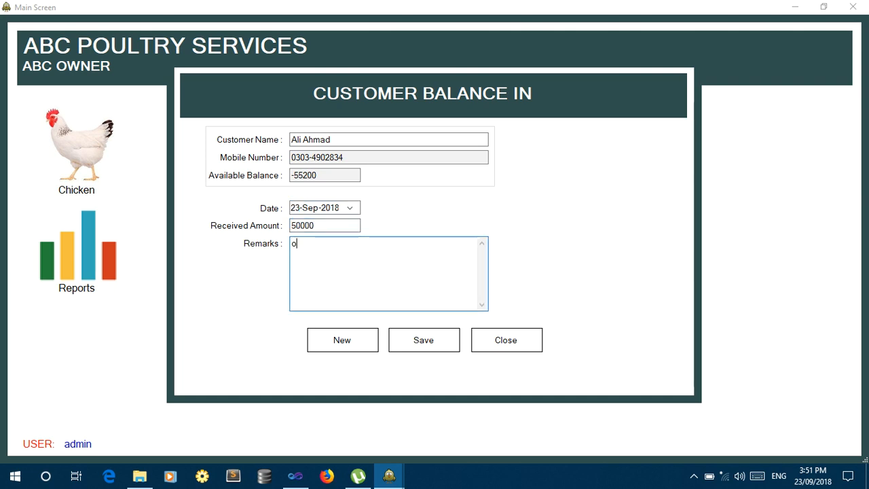
type("onlince")
key("BackSpace")
key("BackSpace")
type("e cash")
key("Tab")
key("Tab")
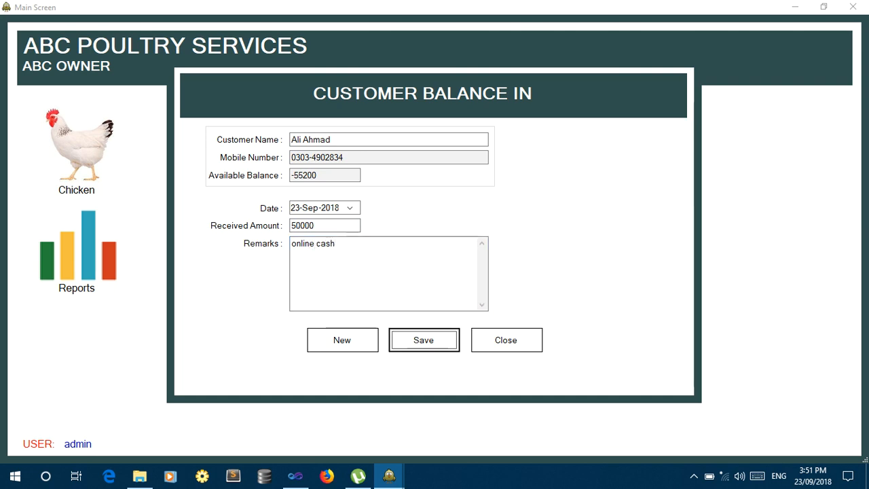
key("Return")
Confirm the payment, recheck the customer's -5200 balance, and clear the form.
key("Return")
key("Return")
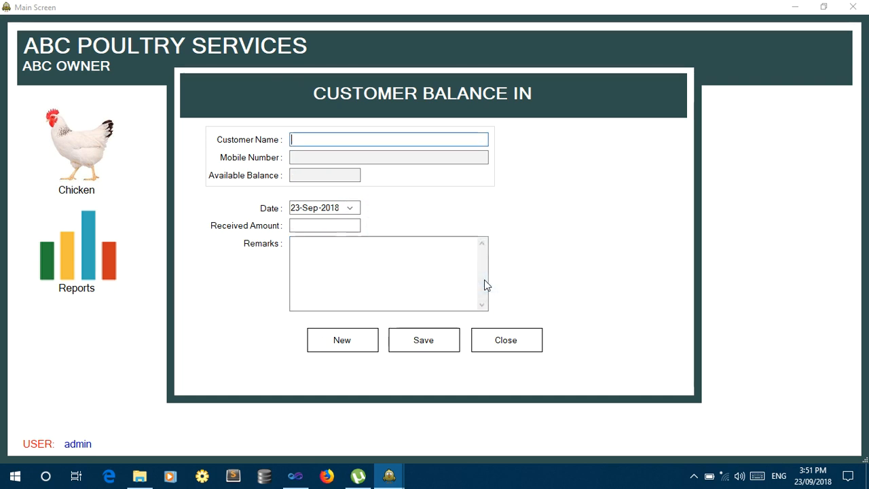
type("al")
key("Down")
key("Return")
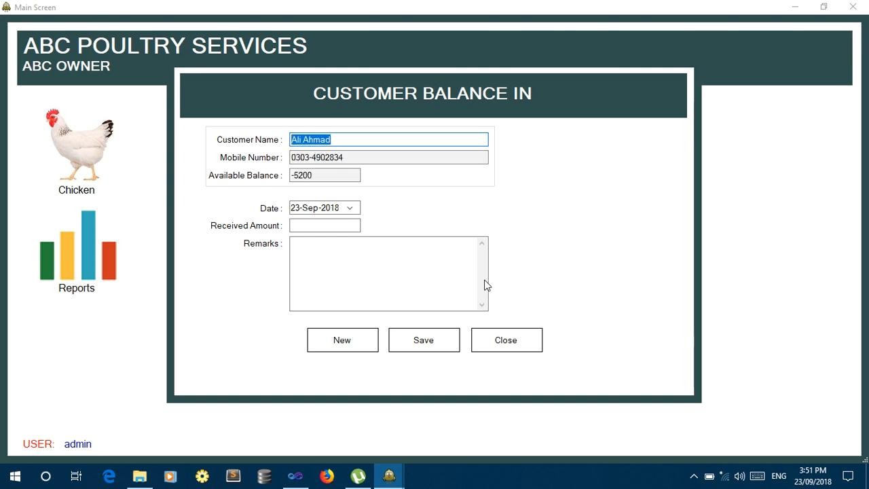
left_click(374, 347)
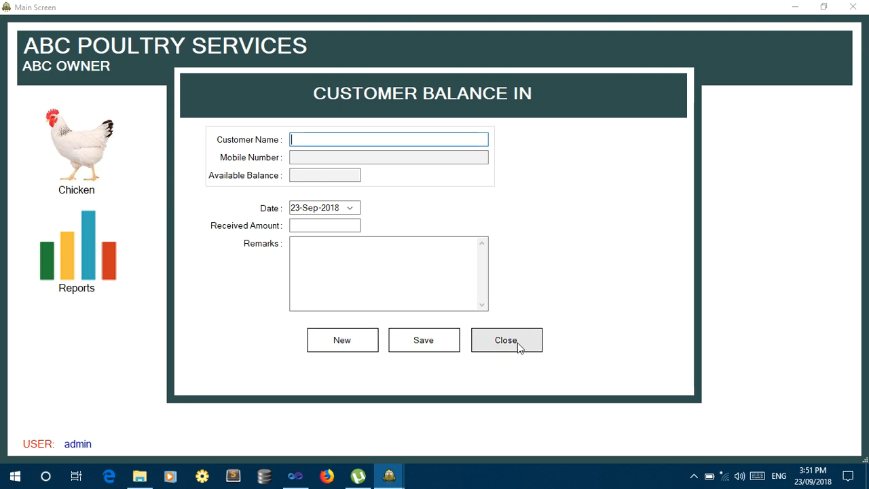
left_click(506, 341)
Dismiss the Chicken menu and open the Medicine Entry form from the main screen.
left_click(88, 178)
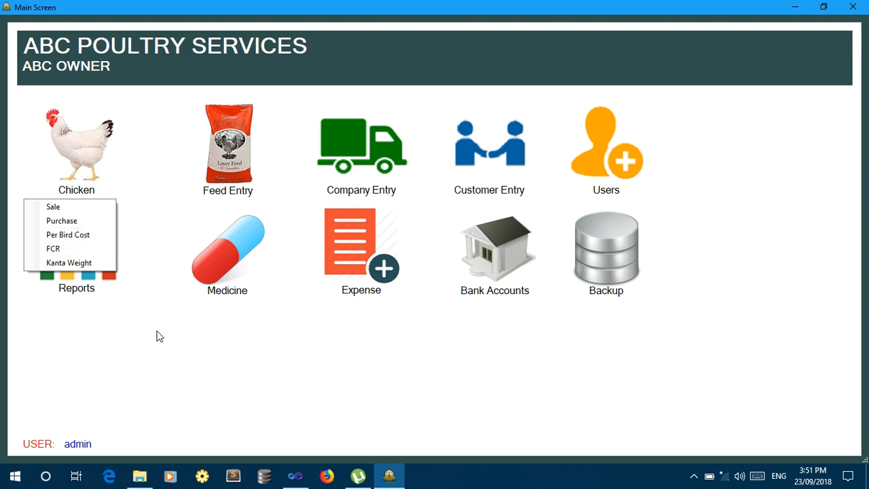
left_click(305, 334)
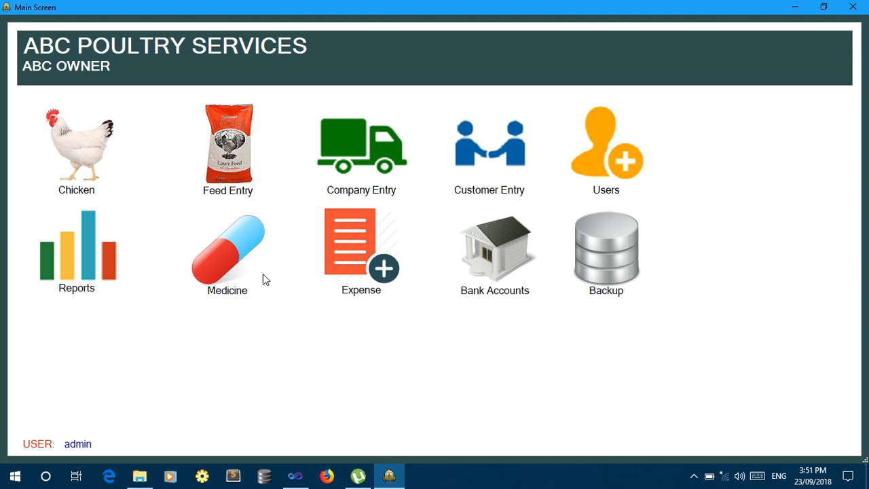
left_click(228, 290)
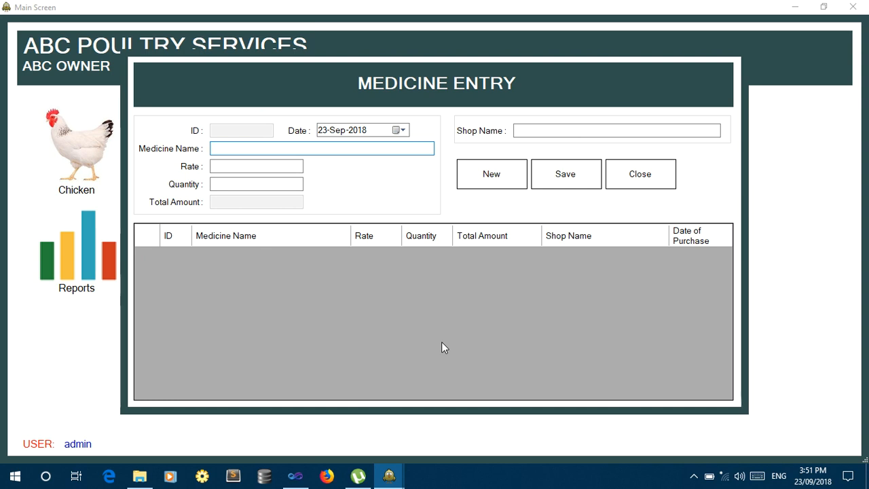
Save a COLISTAN purchase of 3 at rate 1600 from abc shop.
type("COL")
type("ISTA")
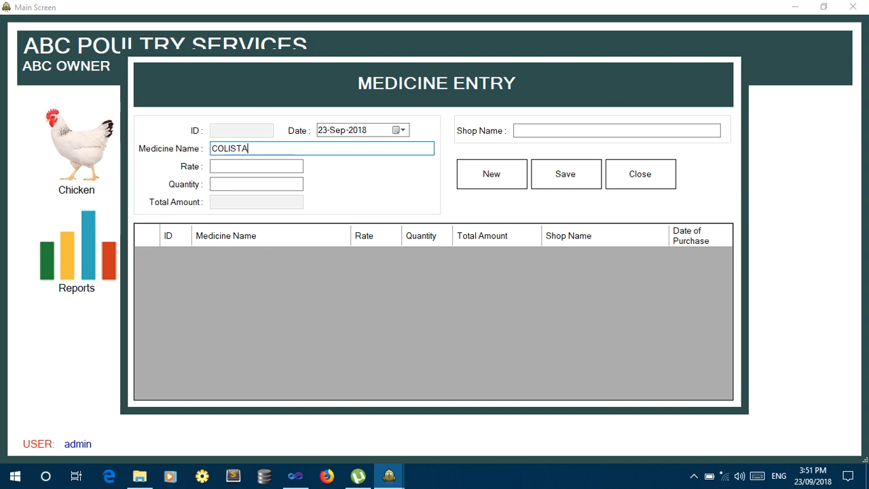
type("N")
key("Tab")
type("160")
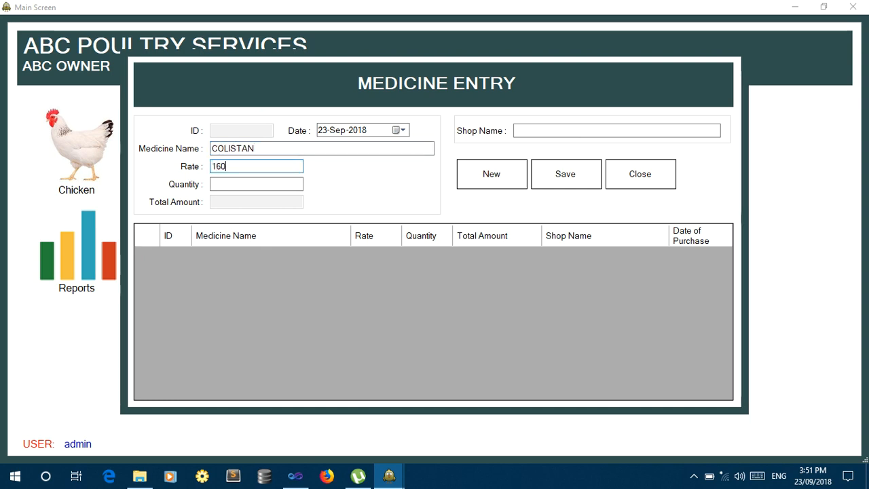
type("0")
key("Tab")
type("3")
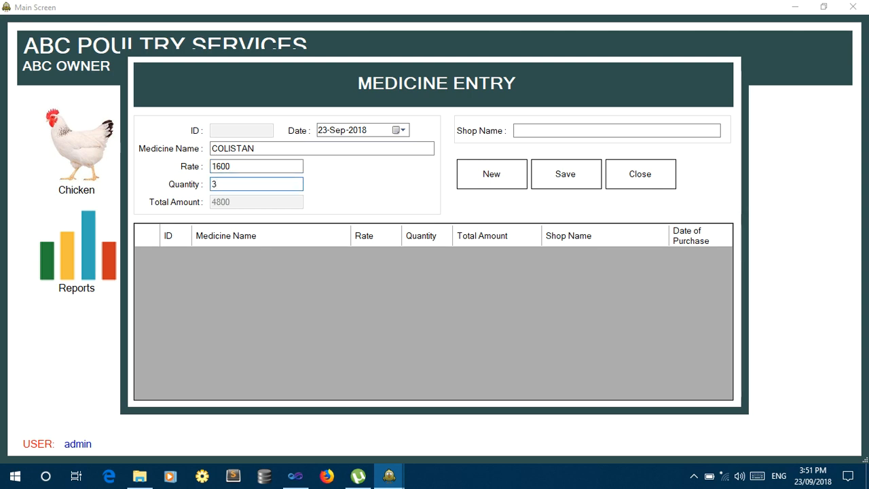
key("Tab")
key("Tab")
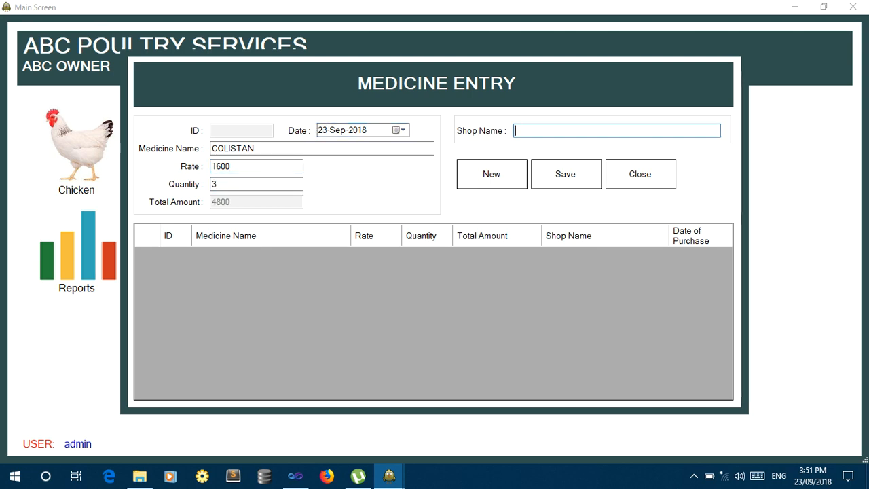
type("abc shop")
key("Tab")
key("Tab")
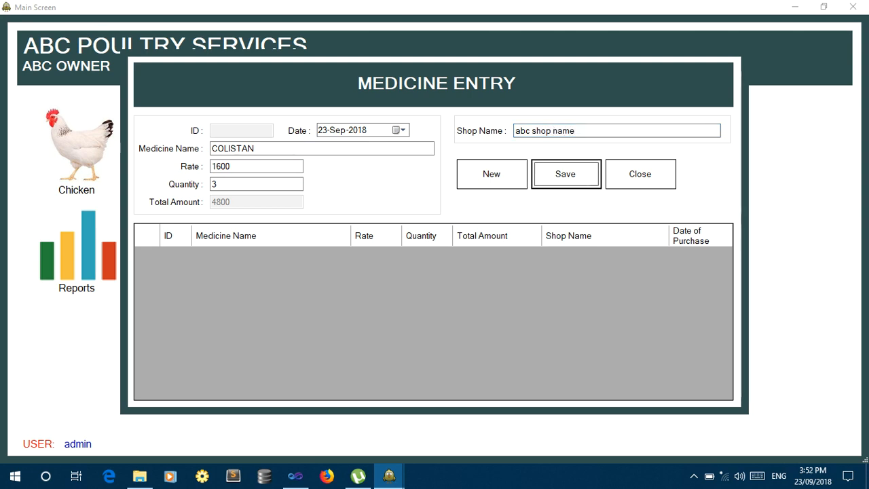
key("Return")
key("Return")
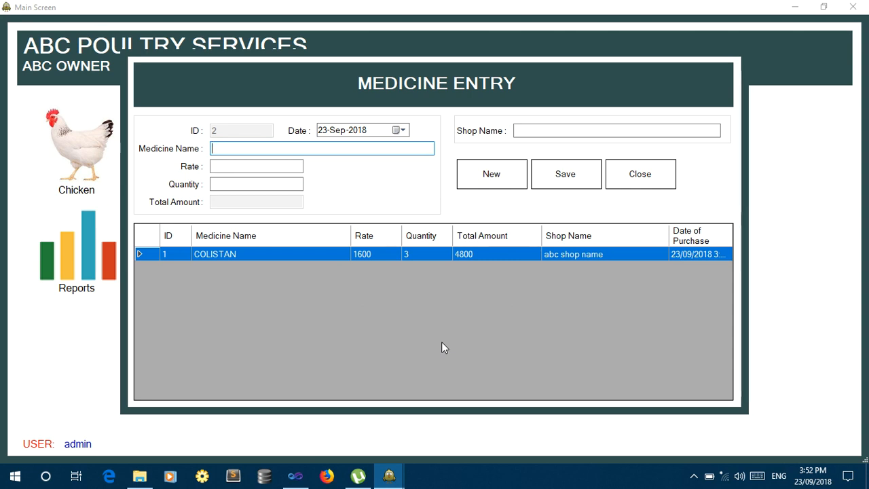
Save a second COLISTAN purchase of 5 at rate 1700 from abc shop.
type("COLISTAN")
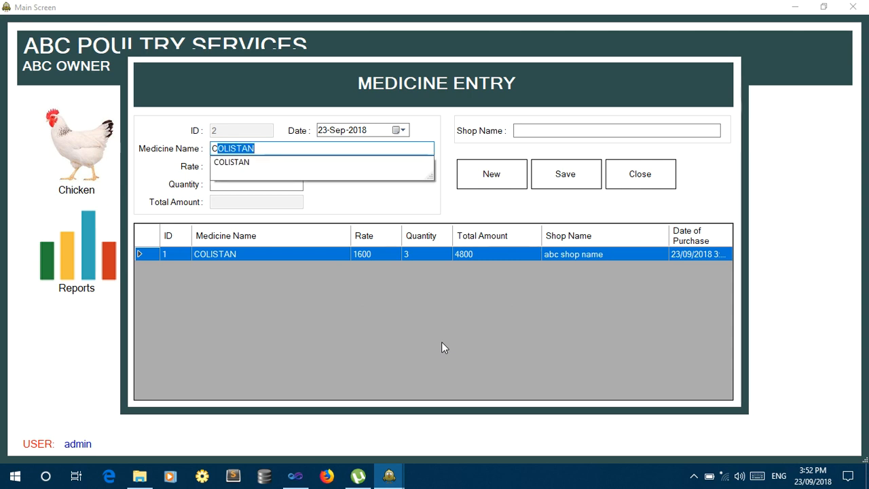
key("Return")
key("Tab")
type("1")
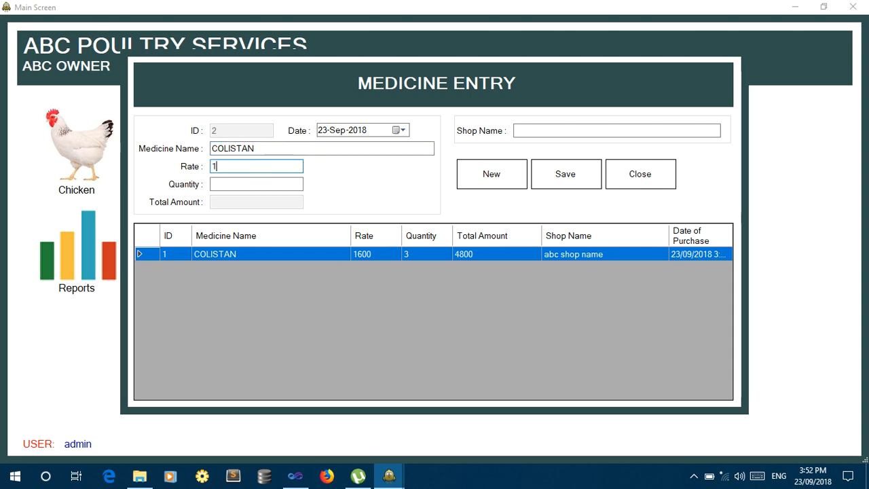
type("700")
key("Tab")
type("5")
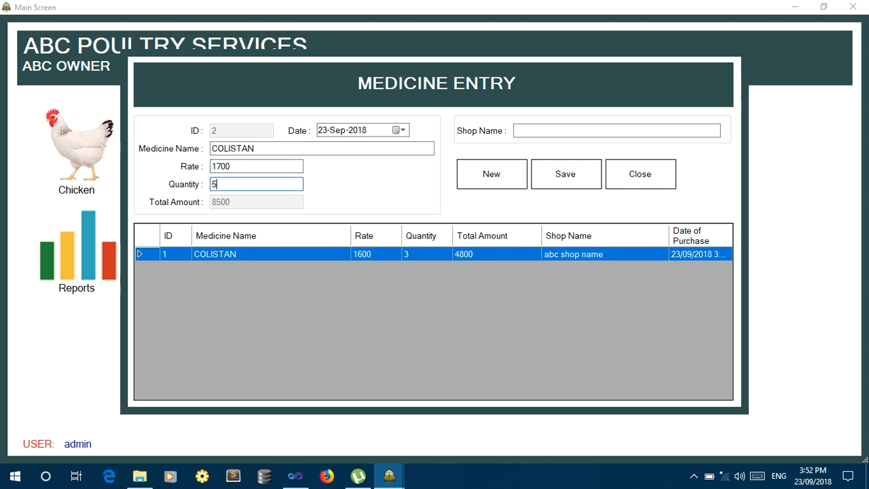
key("Tab")
key("Tab")
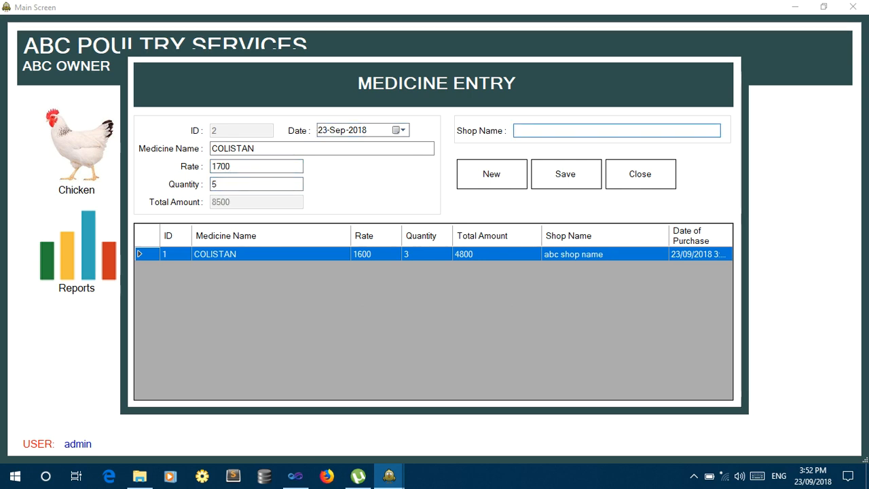
type("abc shop name")
key("Return")
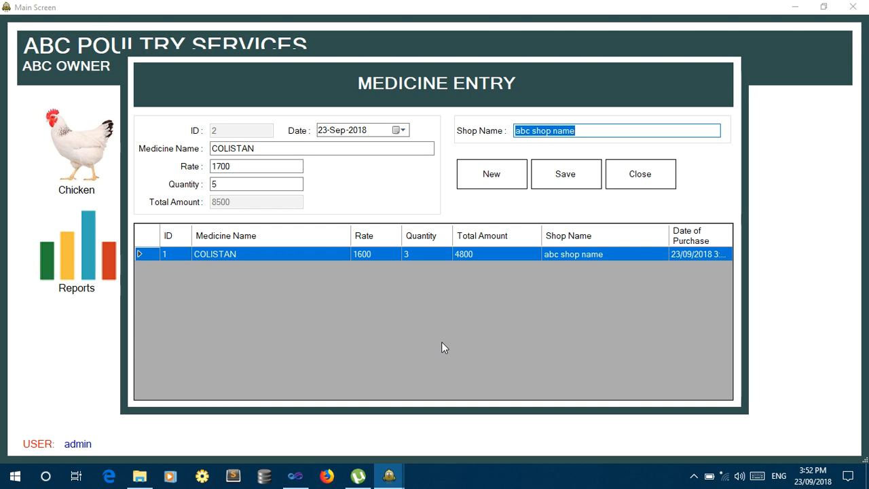
key("Tab")
key("Return")
key("Return")
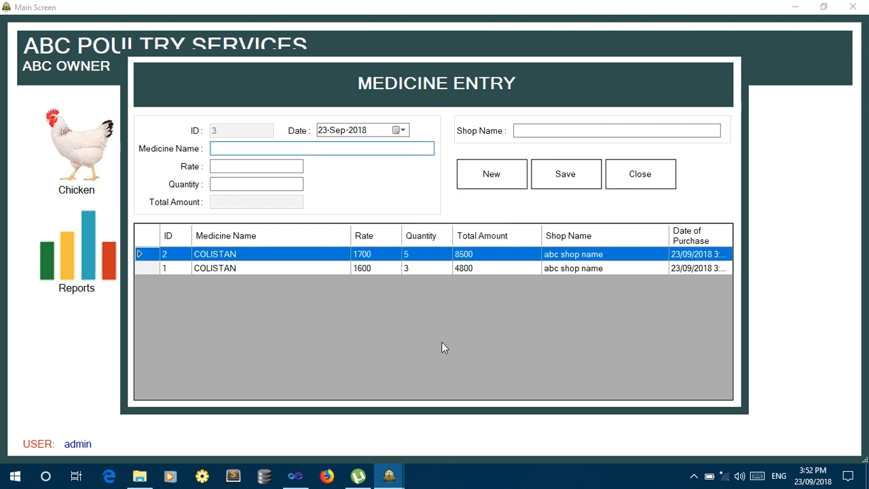
Save a CO SPERA purchase of 5 at 3200 from hamza traders.
type("CO SPERA")
key("Tab")
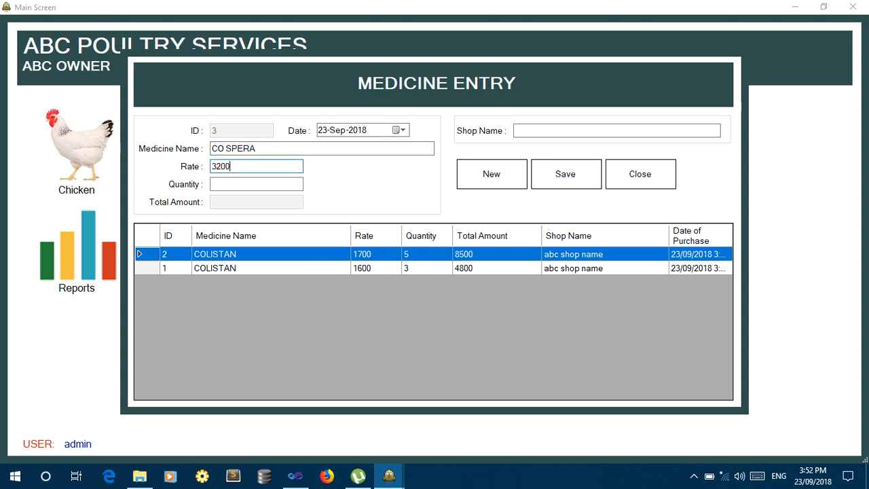
key("Tab")
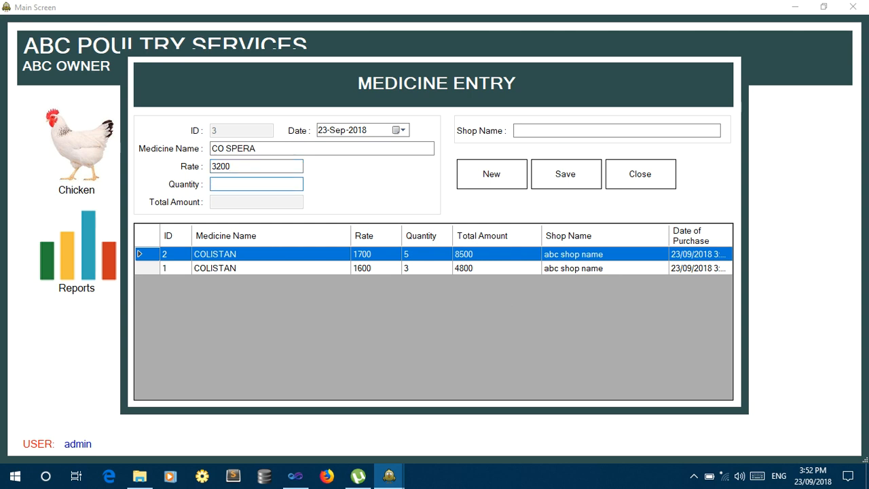
key("Tab")
key("Tab")
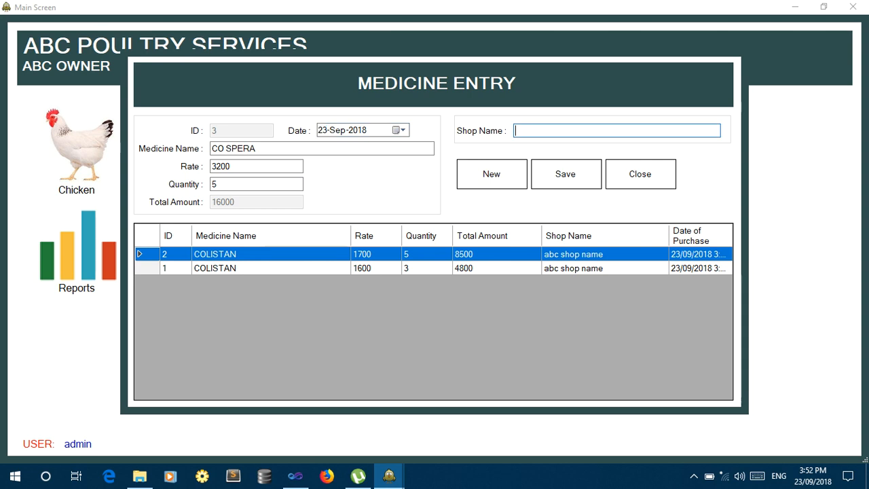
type("hamza t")
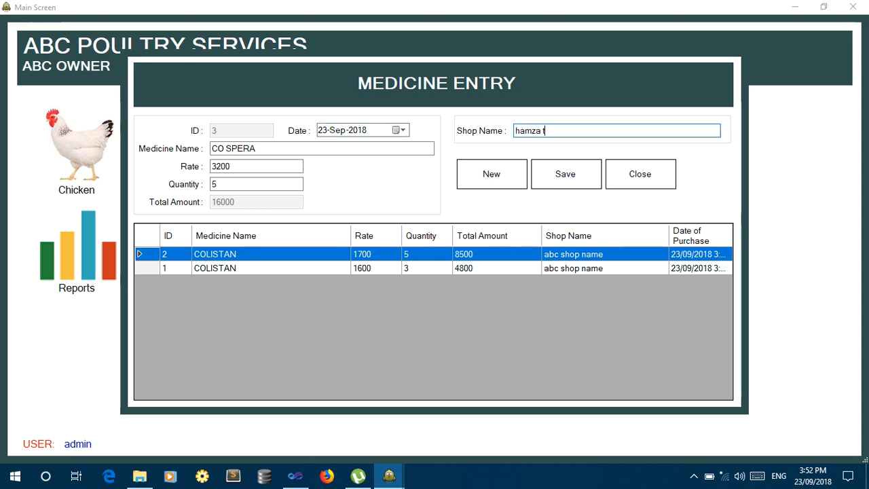
type("raders")
key("Tab")
key("Tab")
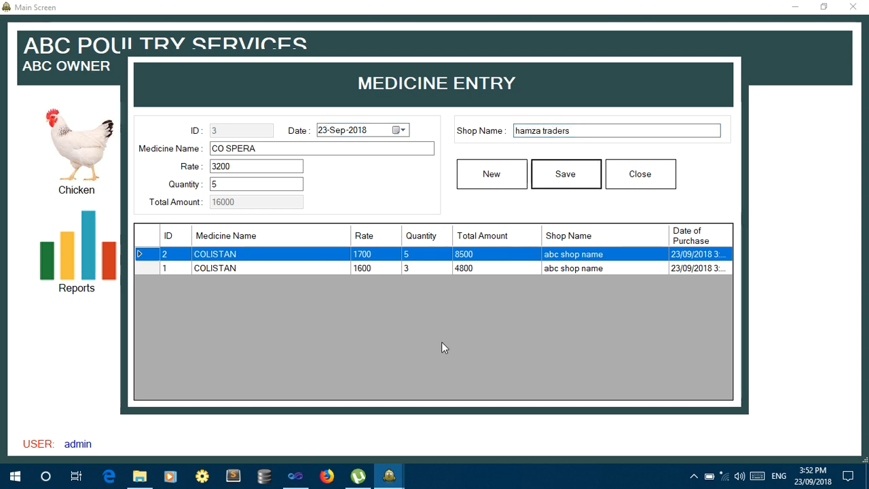
key("Return")
key("Return")
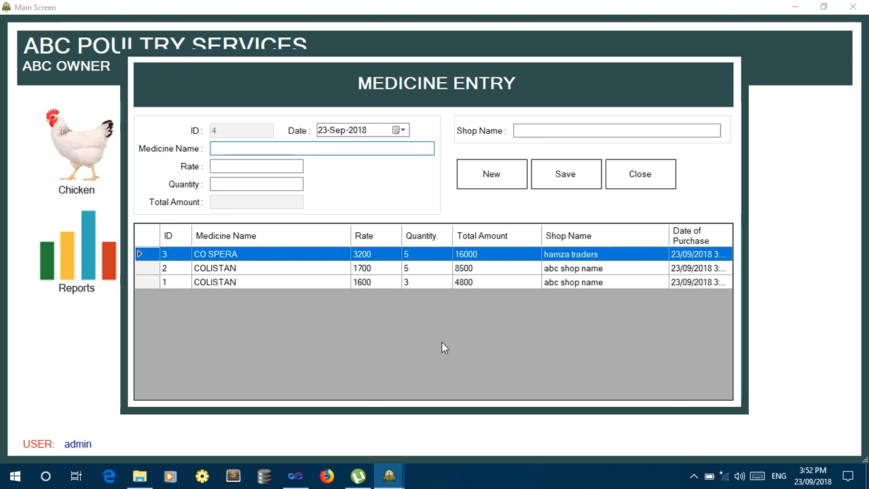
Save another CO SPERA purchase of 2 at 3300 from hamza traders and close Medicine Entry.
type("CO SPERA")
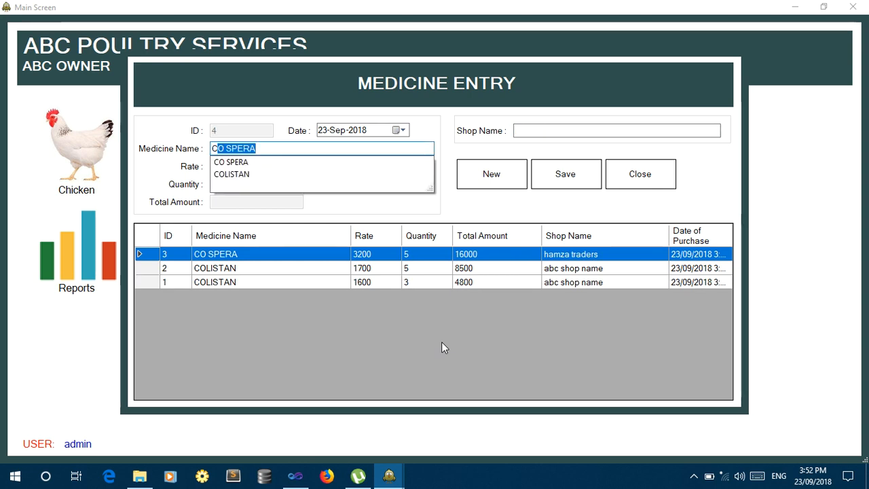
key("Return")
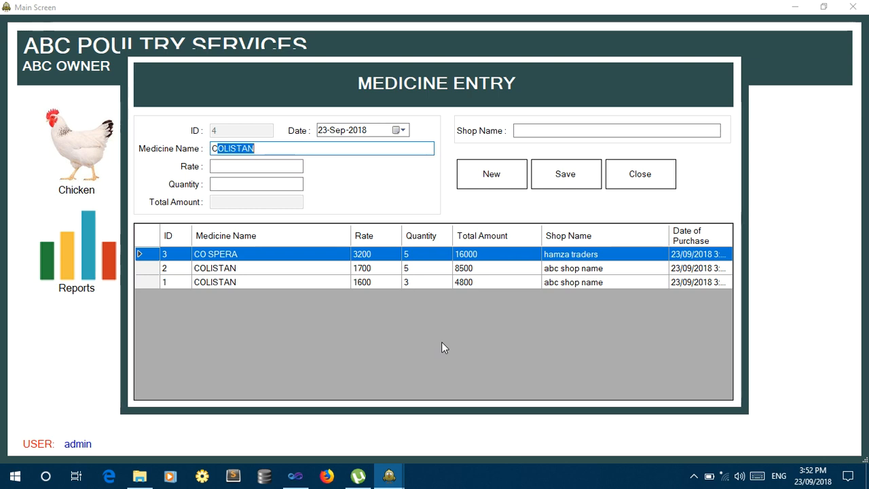
key("Tab")
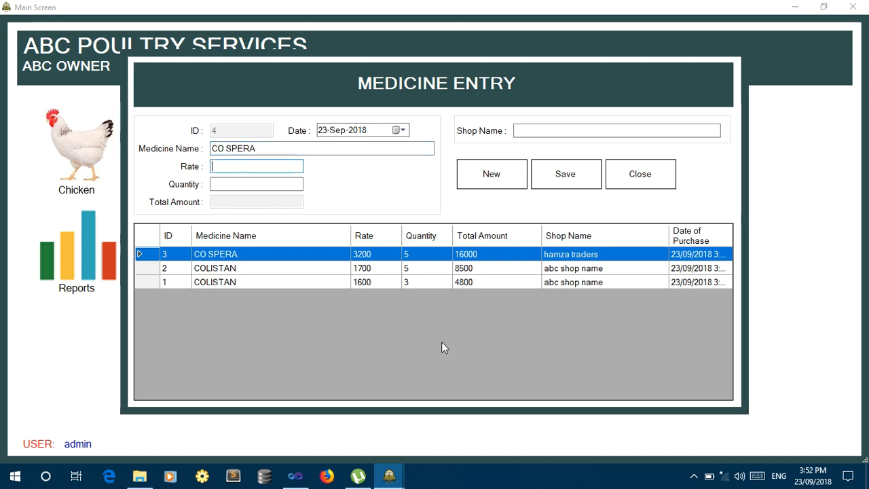
type("3300")
key("Tab")
type("2")
key("Tab")
key("Tab")
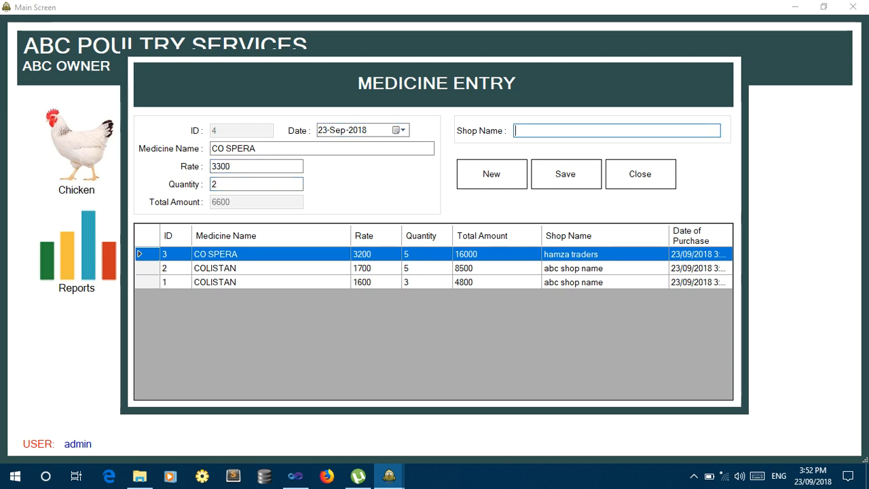
type("hamza traders")
key("Return")
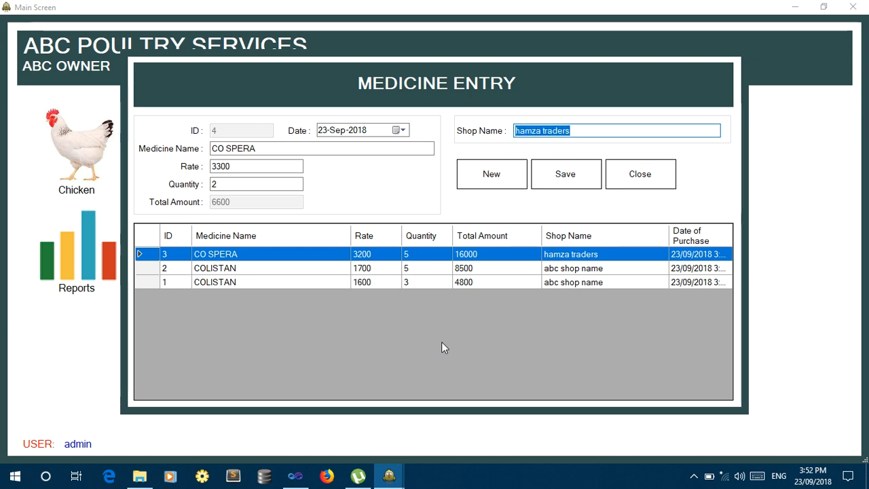
key("Tab")
key("Return")
key("Return")
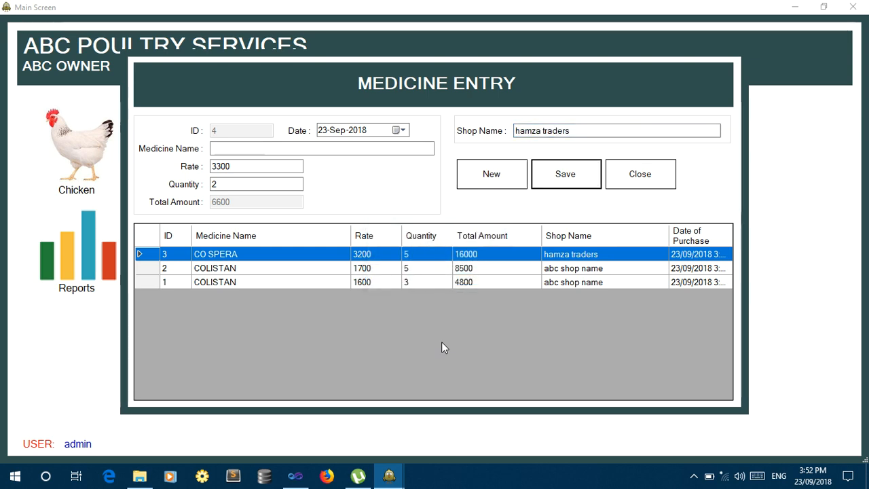
left_click(635, 181)
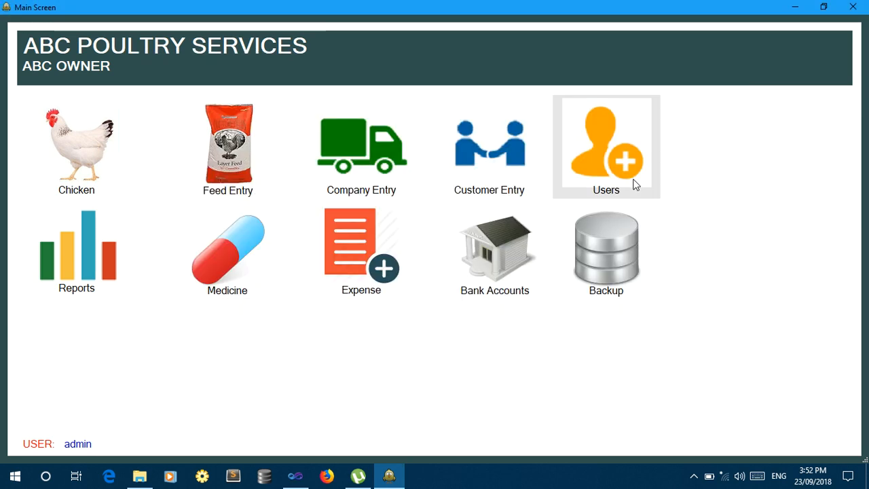
Open Expense Category and add the Electricity and Employee Salary categories.
left_click(346, 273)
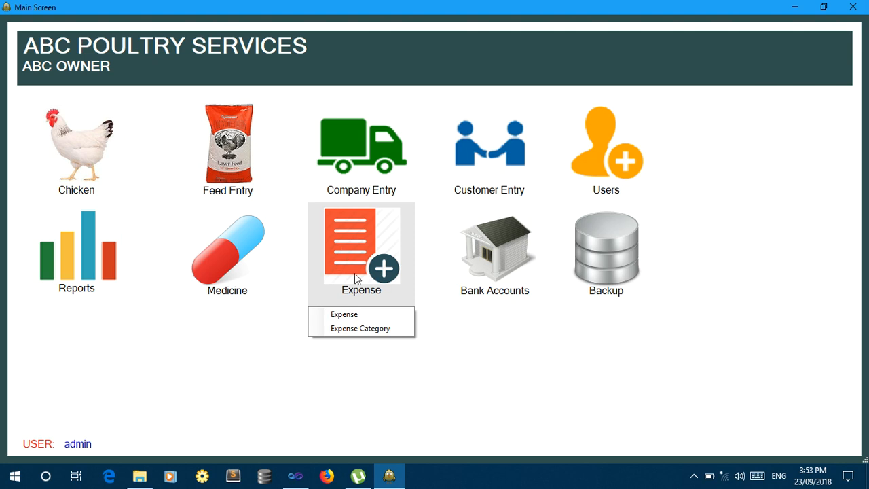
left_click(352, 336)
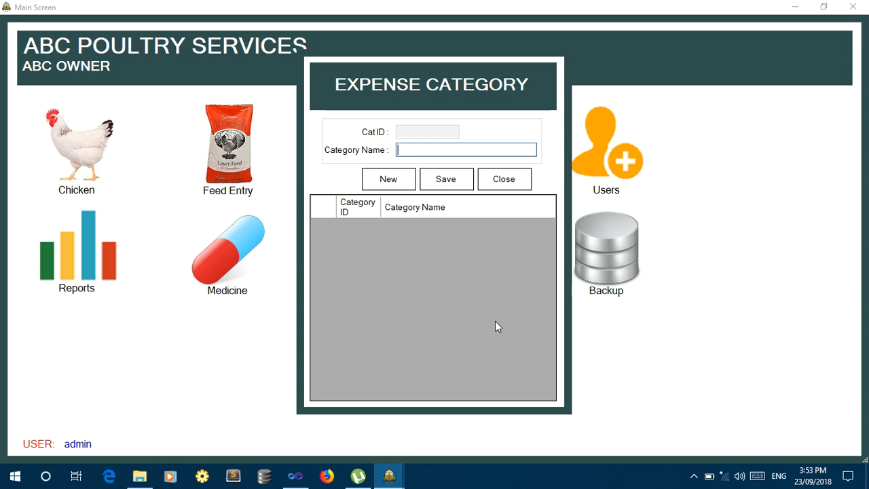
type("Electricity")
key("Tab")
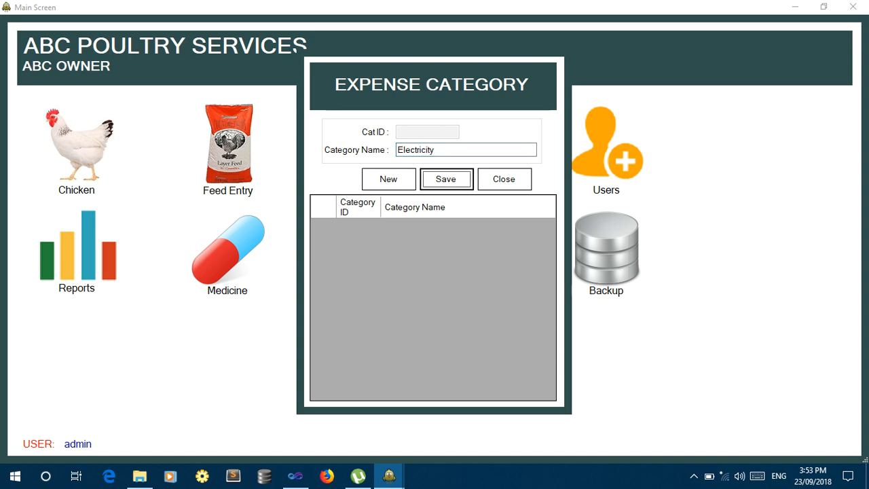
key("Return")
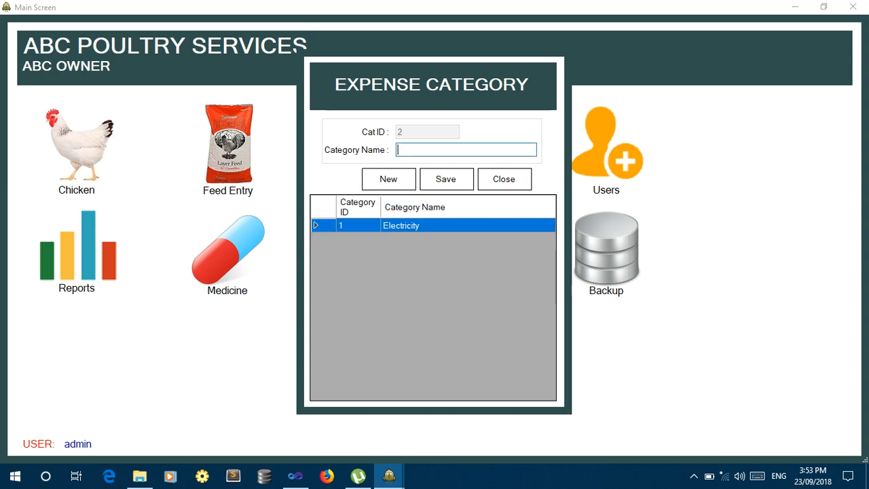
type("Employee Salary")
key("Tab")
key("Tab")
key("Return")
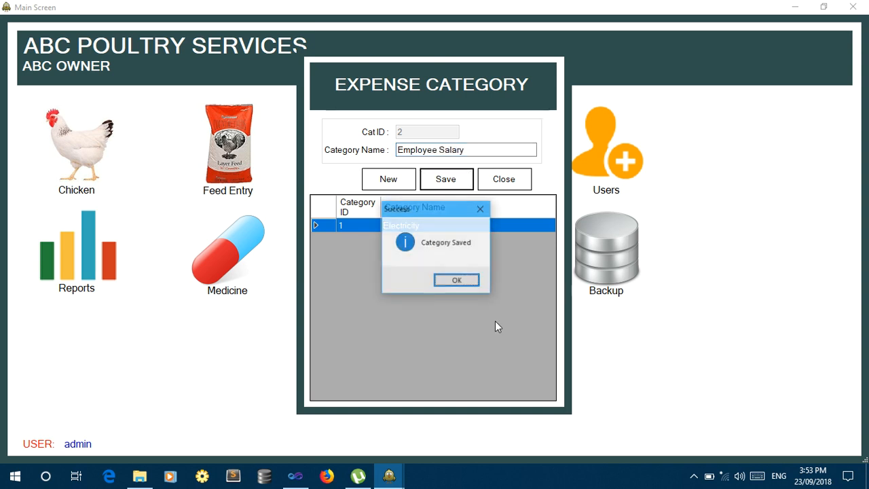
key("Return")
Add the Kitchen Food and Water Material categories and close the category window.
type("Food")
key("BackSpace")
key("BackSpace")
key("BackSpace")
key("BackSpace")
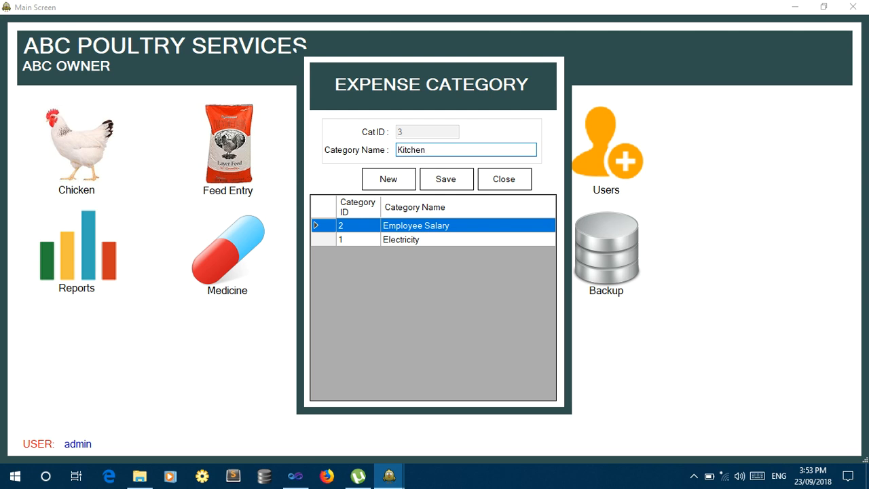
type("Kitchen Food")
key("Tab")
key("Tab")
key("Return")
key("Return")
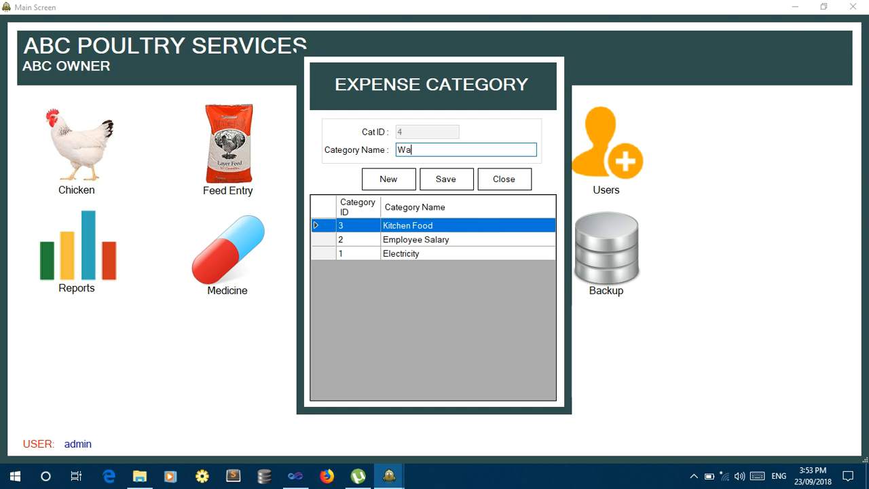
type("Water Material")
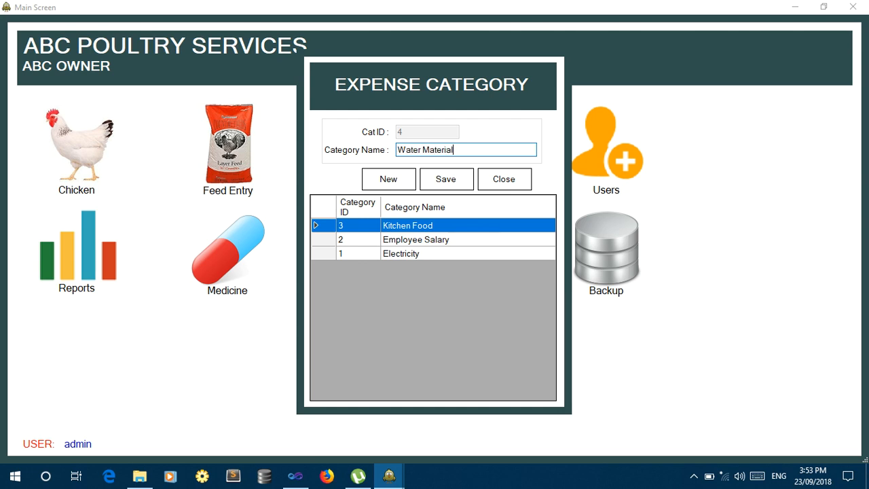
key("Tab")
key("Tab")
key("Return")
key("Return")
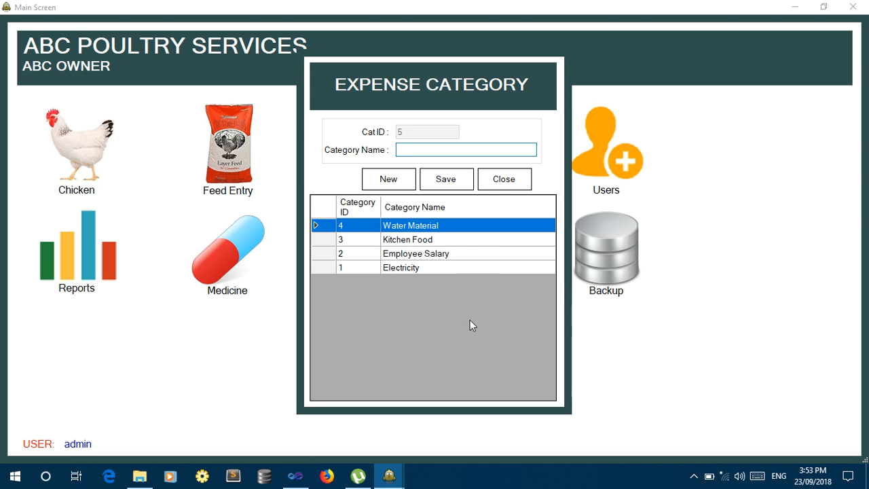
left_click(506, 181)
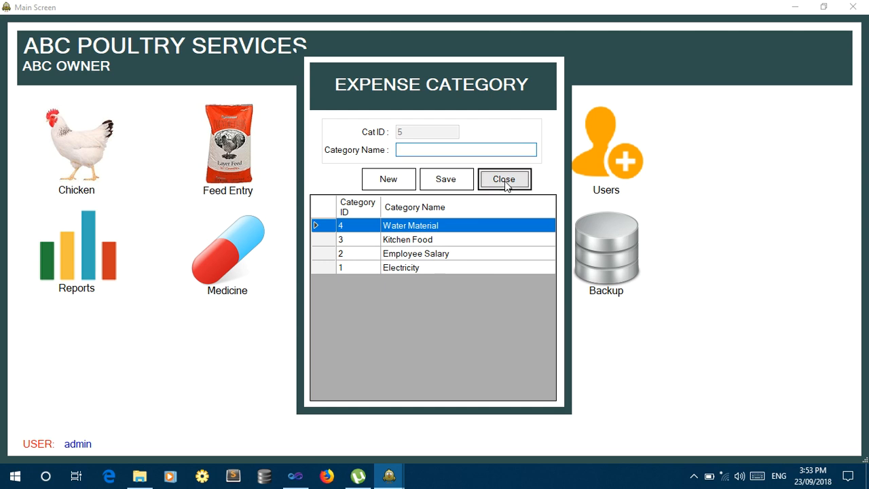
left_click(365, 292)
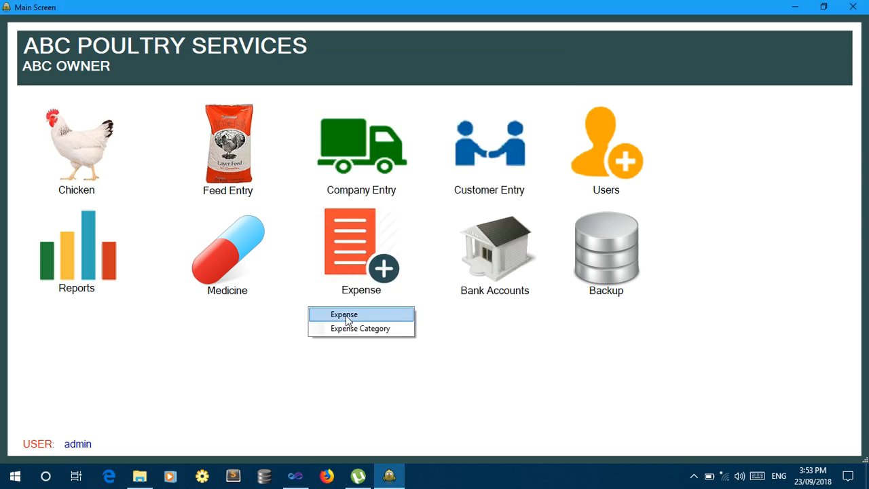
In Expense Entry, save a 45000 Electricity expense dated 23-Sep-2018 with a payment remark.
left_click(350, 279)
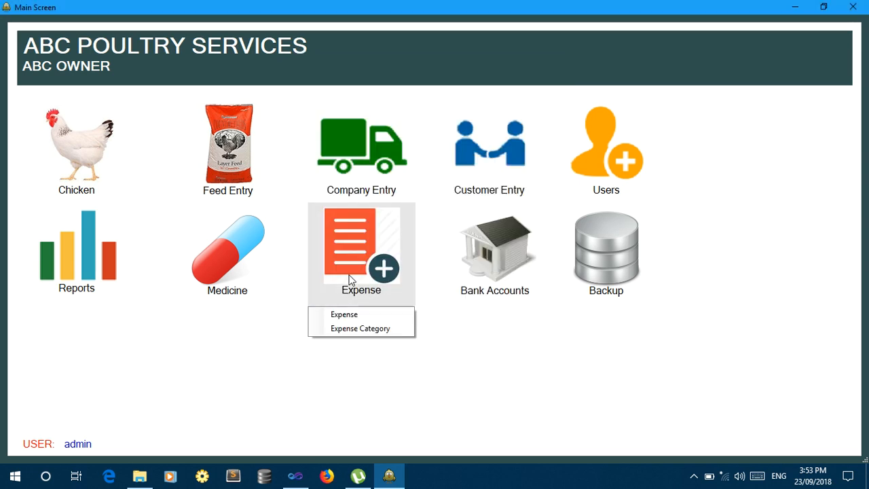
left_click(349, 317)
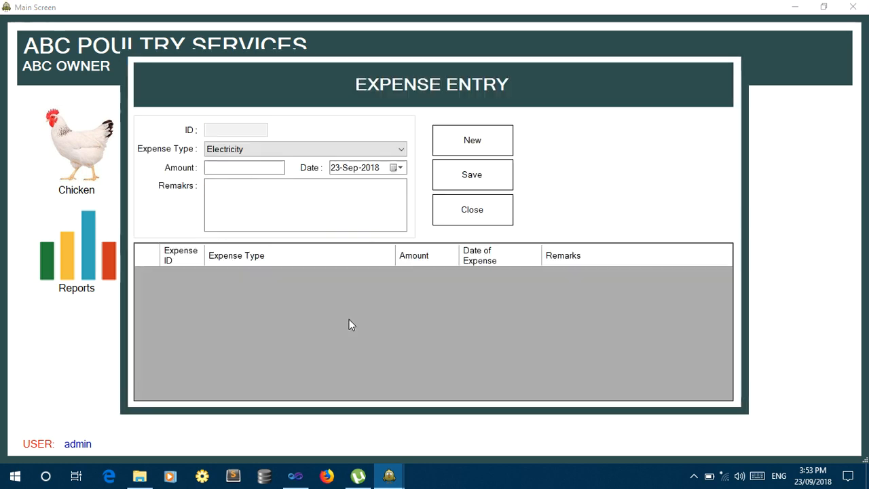
left_click(321, 151)
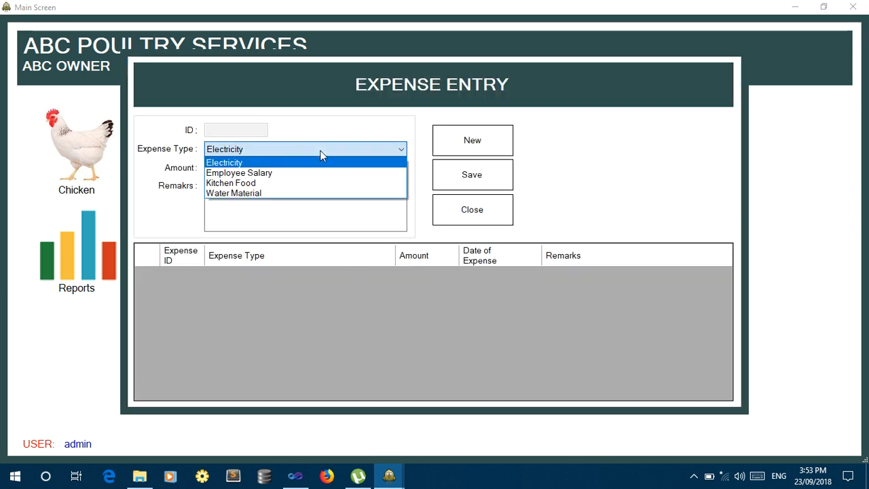
left_click(248, 164)
left_click(245, 167)
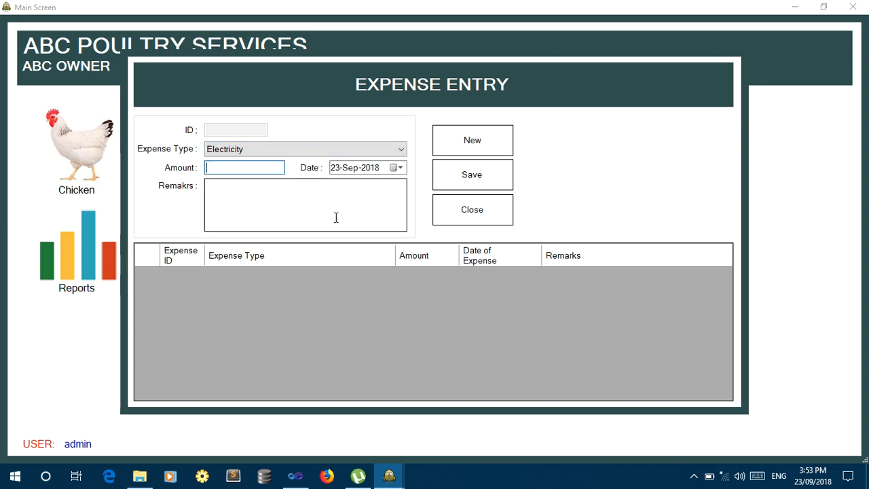
type("45000")
key("Tab")
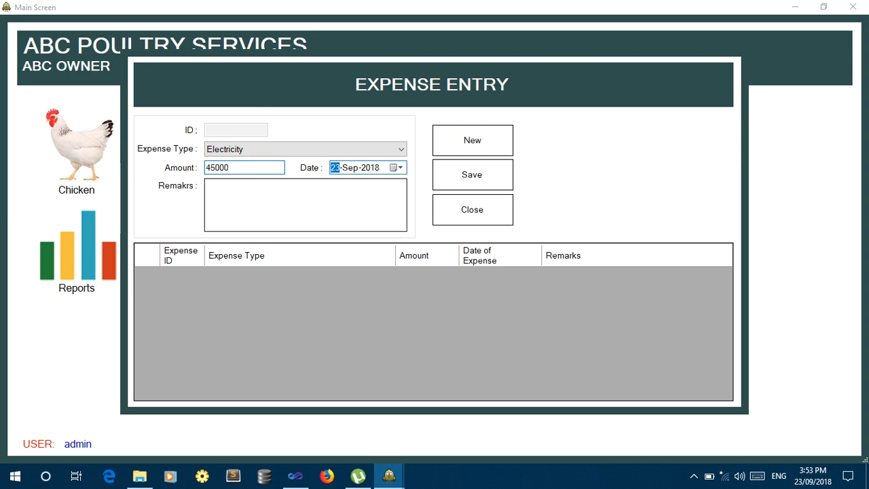
key("Tab")
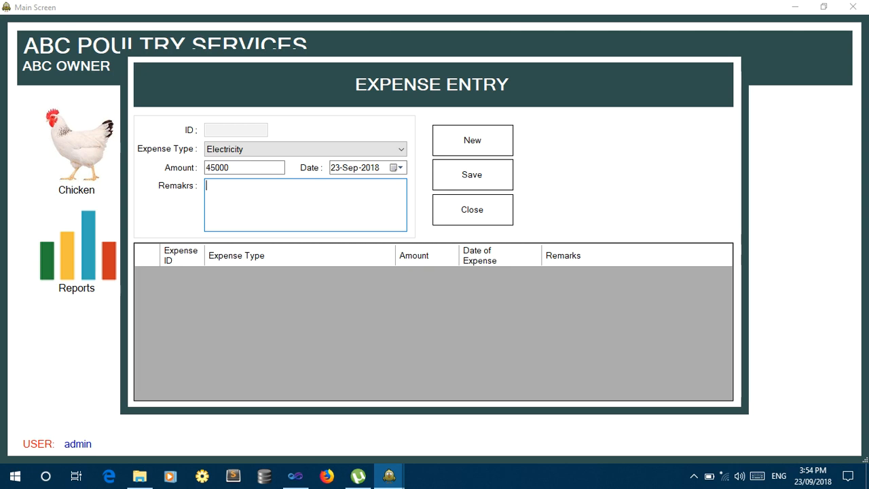
type("paid by ali")
left_click(457, 175)
key("Return")
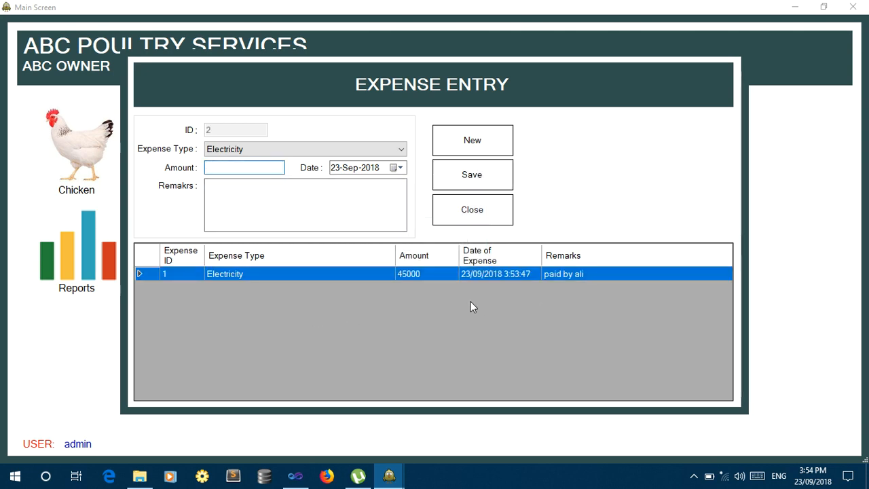
Save a 34000 Employee Salary expense with a remark naming who it was paid to.
left_click(324, 147)
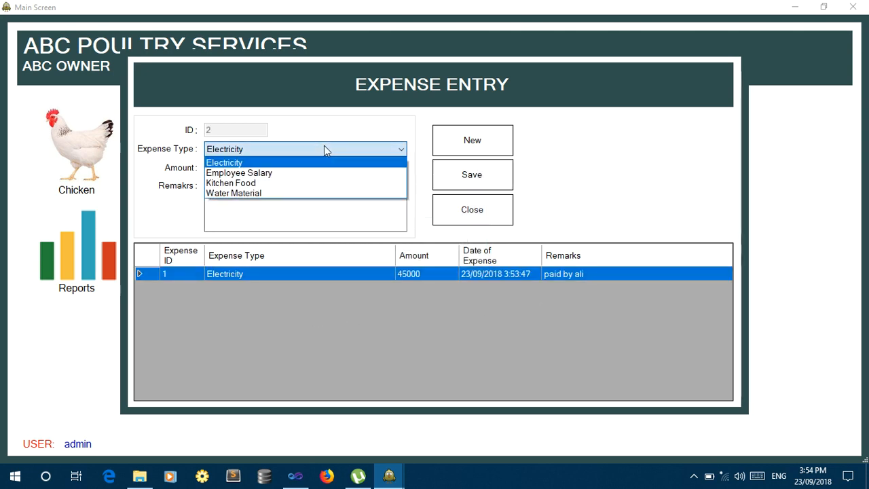
left_click(297, 173)
left_click(258, 167)
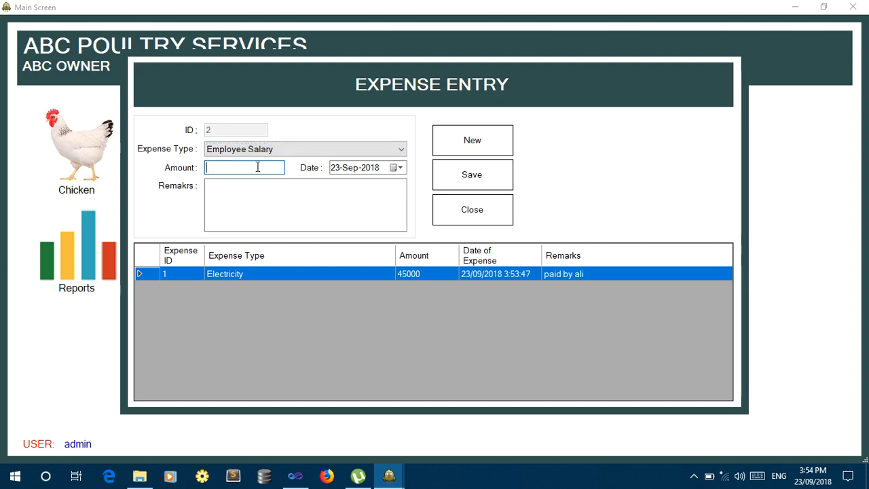
type("34000")
key("Tab")
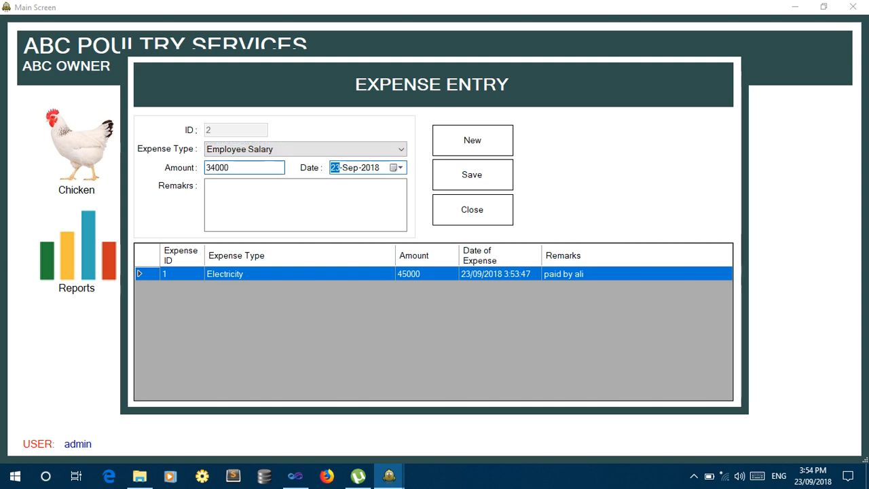
key("Tab")
type("pai")
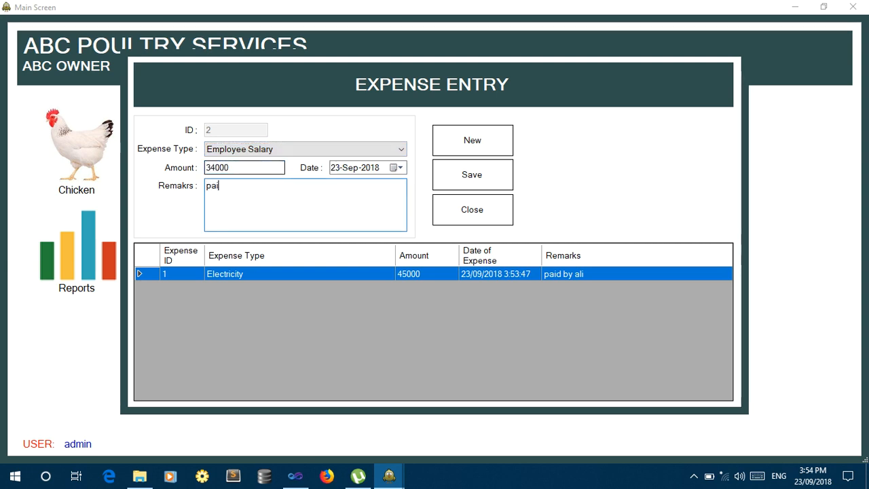
type("d to ahma")
key("Tab")
key("Tab")
key("Return")
key("Return")
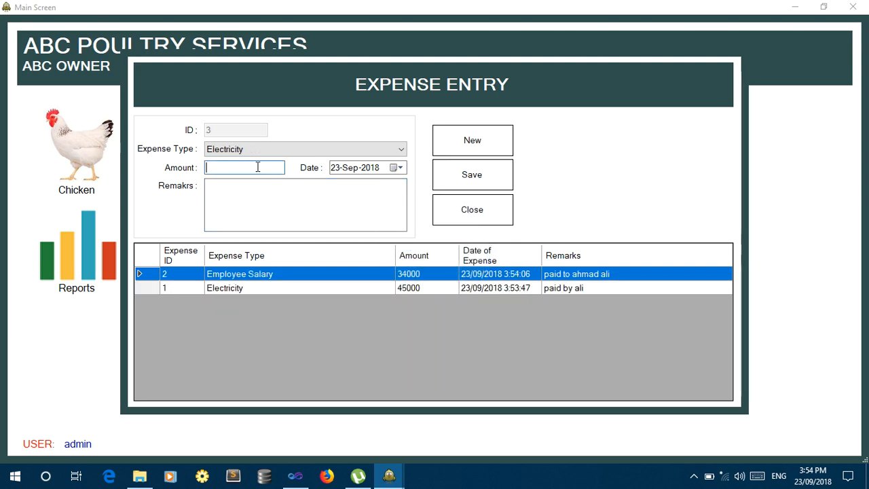
Save a 5000 Kitchen Food expense with a food-detail remark, then close Expense Entry.
left_click(257, 149)
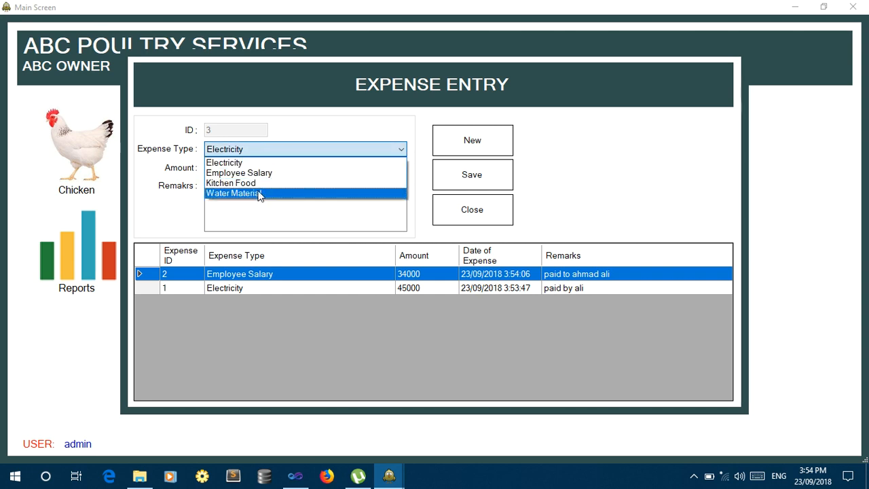
left_click(256, 184)
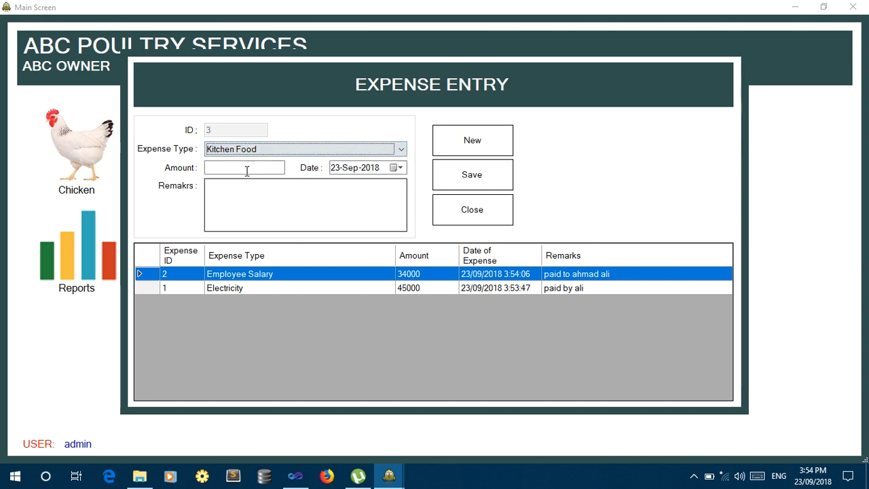
left_click(246, 168)
type("5000")
key("Tab")
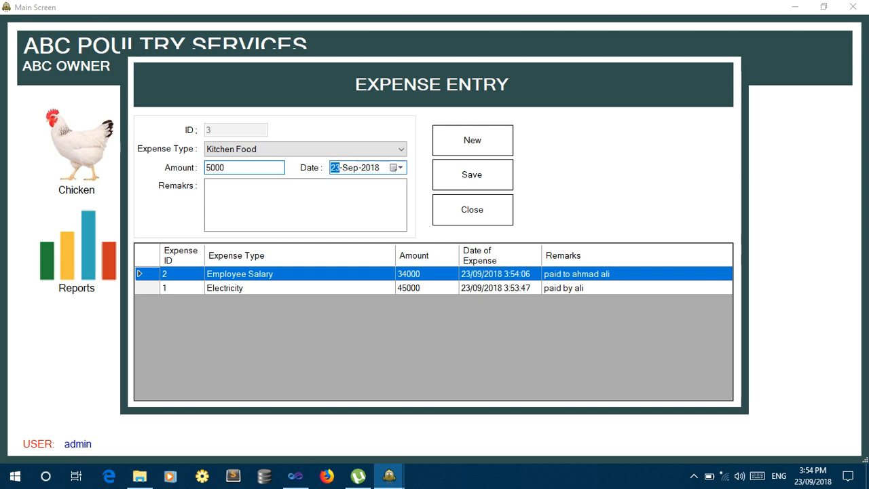
key("Tab")
left_click(270, 201)
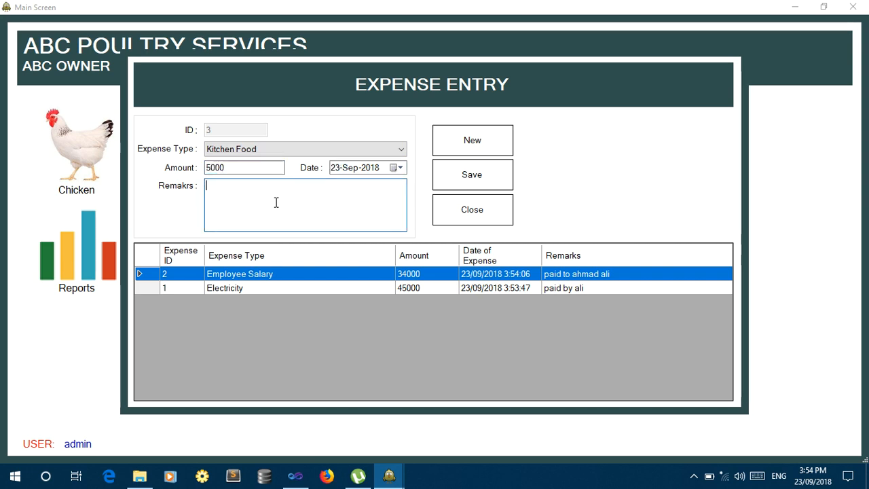
type("e")
key("BackSpace")
type("detail of")
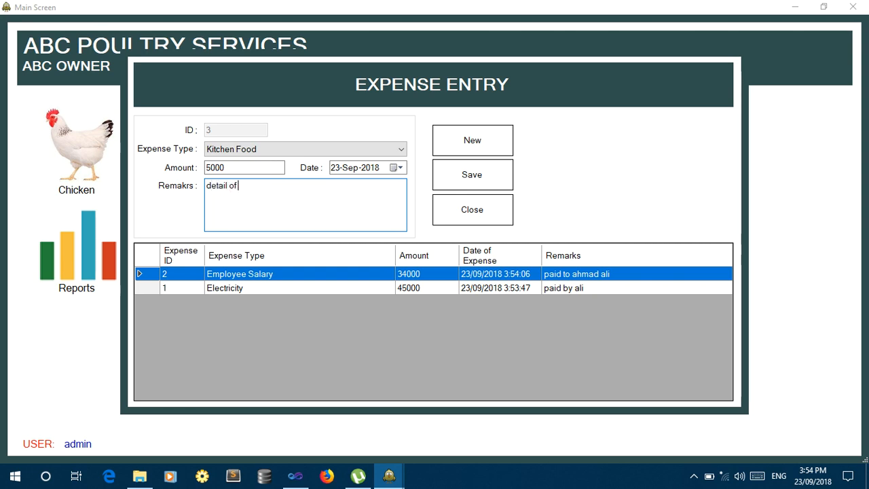
type(" dood ...")
left_click(483, 178)
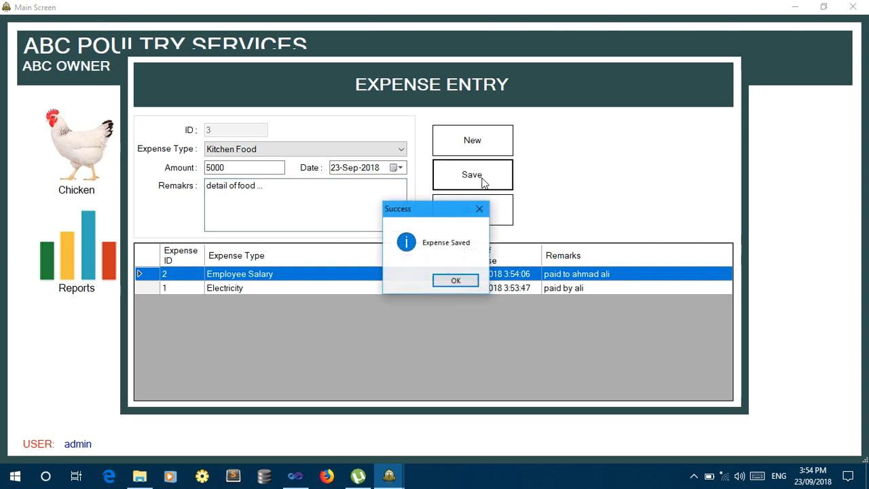
key("Return")
left_click(473, 207)
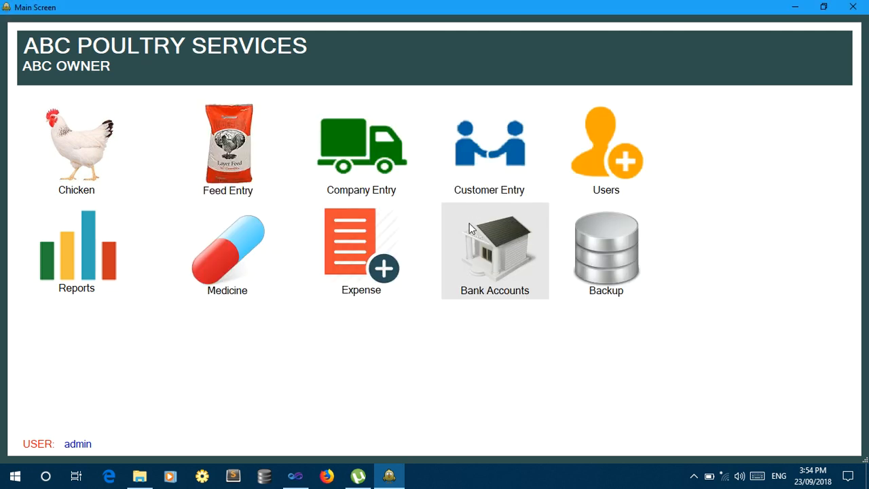
Open the Add Bank form from the Bank Accounts options.
left_click(489, 258)
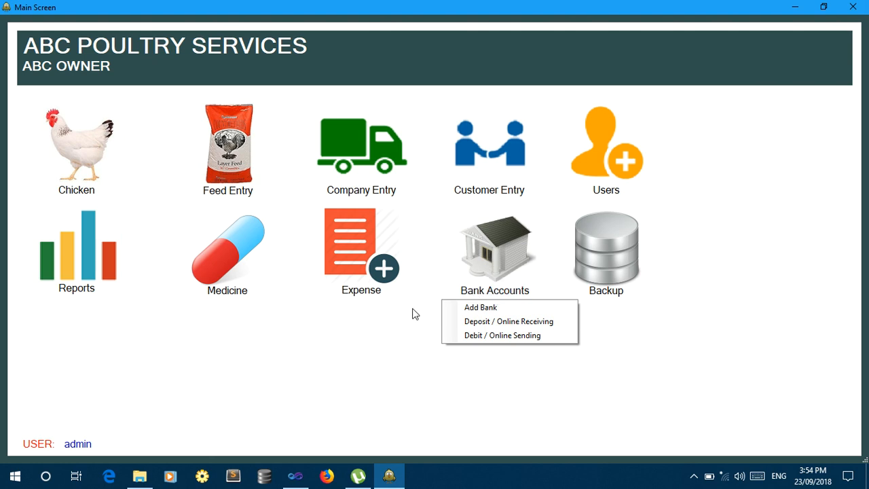
left_click(415, 313)
left_click(500, 250)
left_click(489, 307)
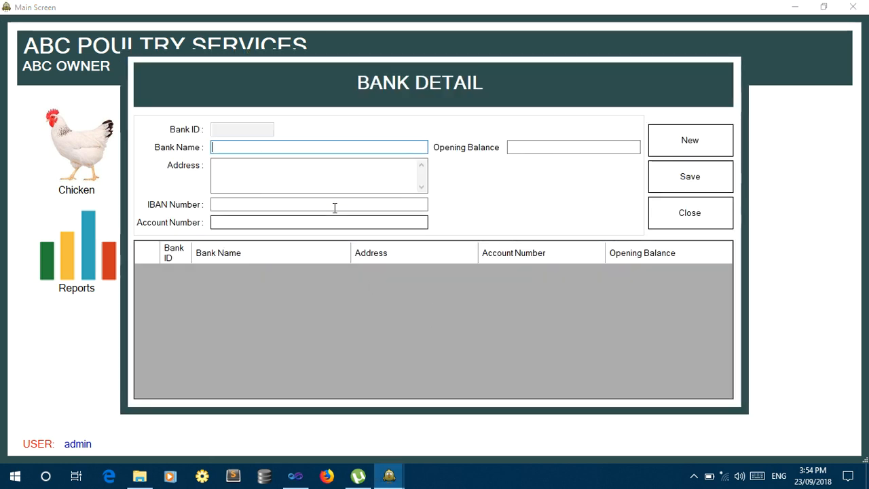
left_click(722, 226)
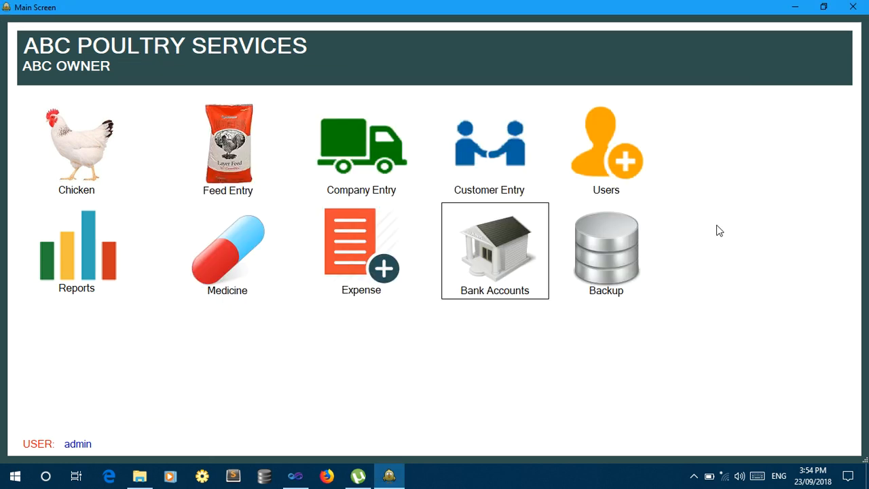
left_click(493, 259)
left_click(497, 306)
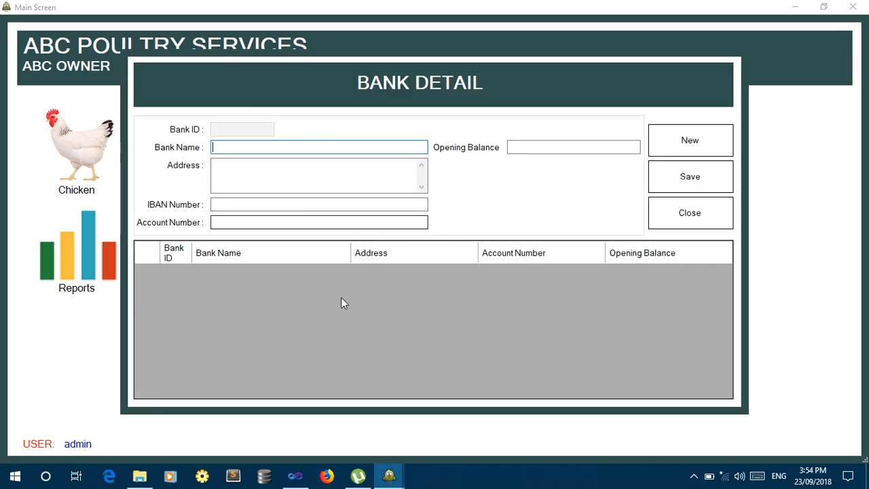
Save bank 'HBL Lahore' with address 'L' and its account number.
type("HBL")
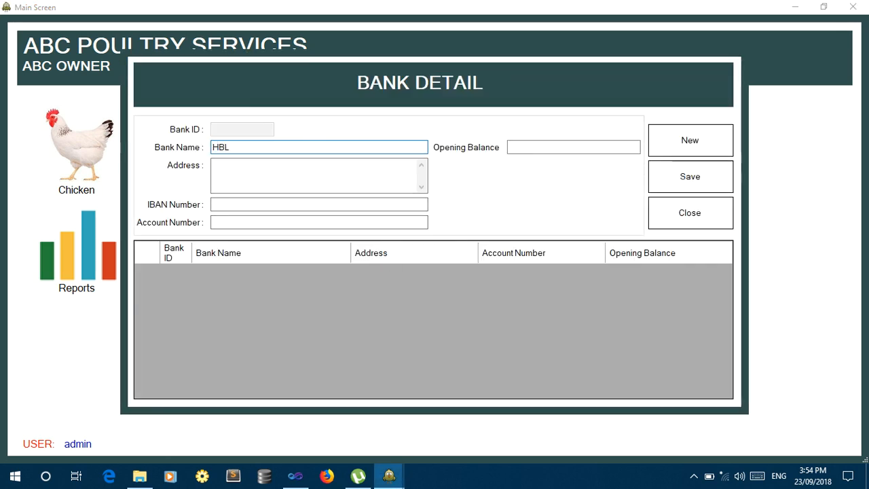
type(" Lahore")
key("Tab")
type("L")
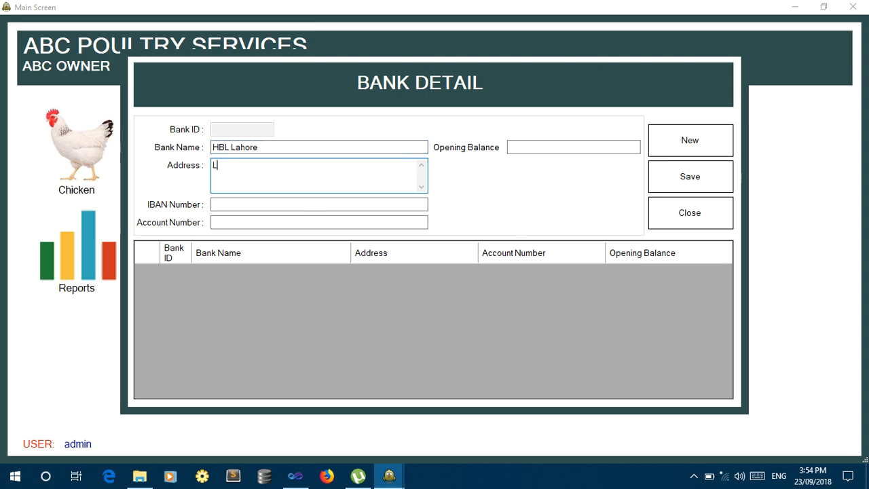
key("Tab")
key("Tab")
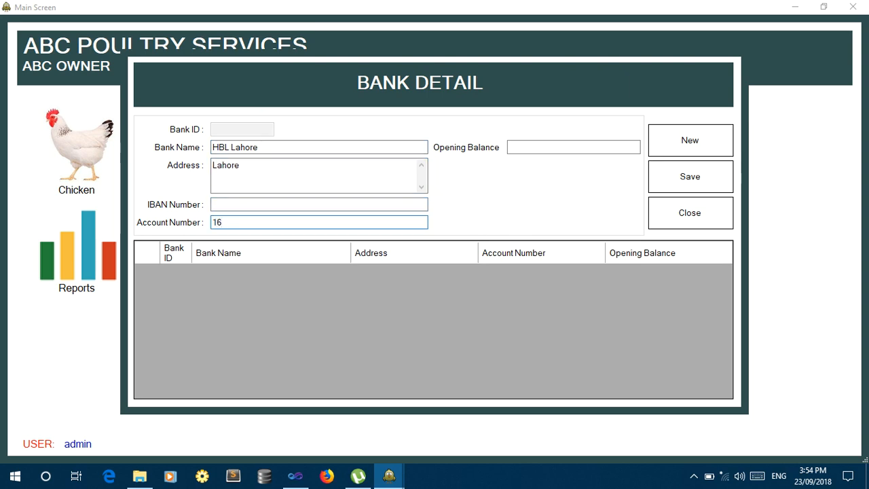
type("16651234567")
key("Tab")
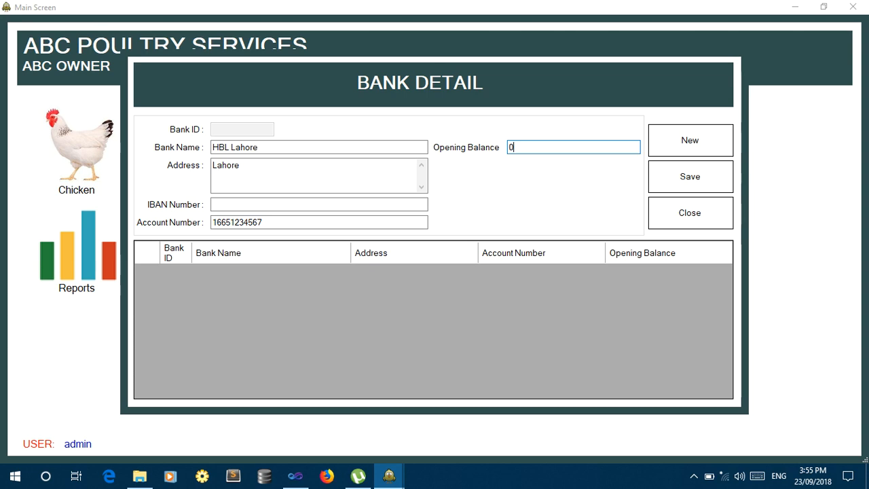
left_click(685, 182)
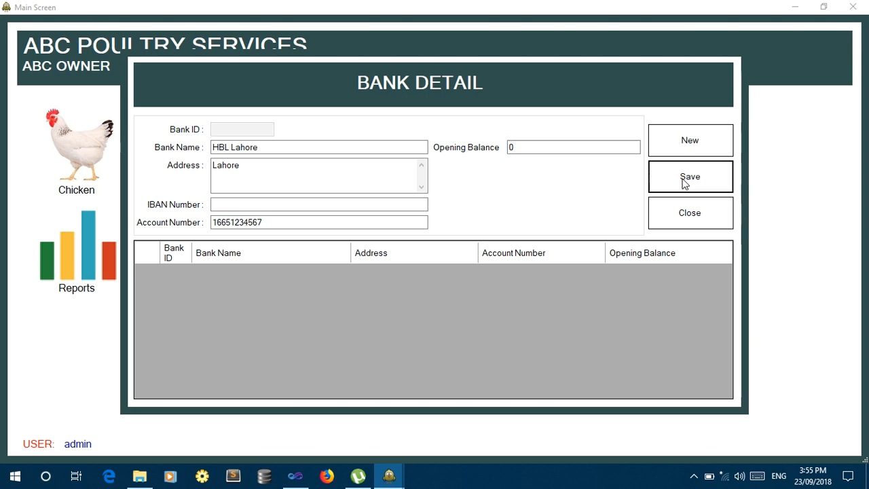
left_click(464, 286)
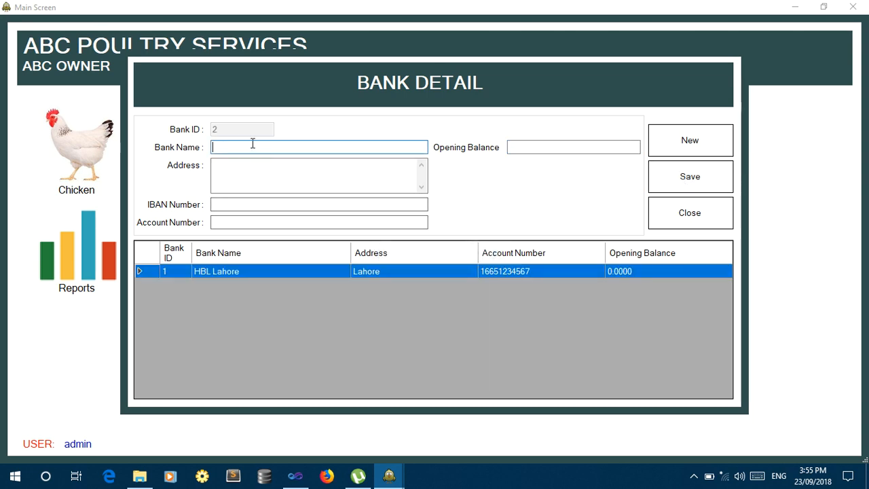
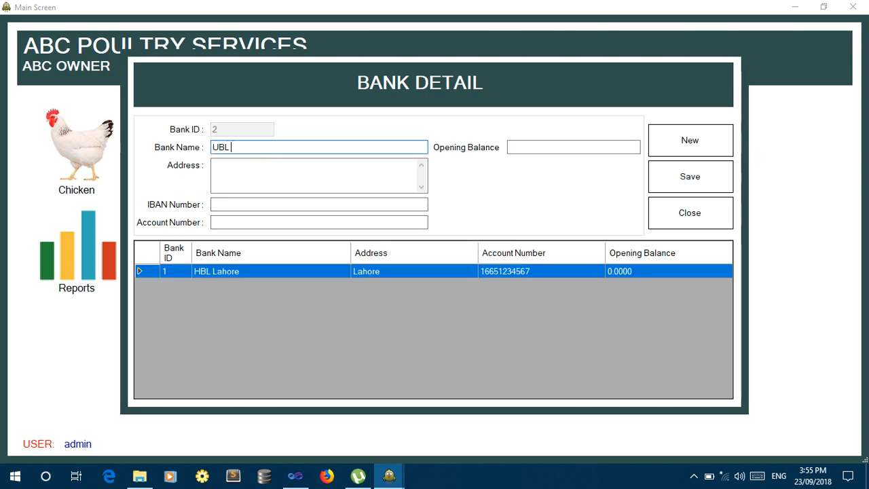
Save bank 'UBL Lahore Road', address Lahore, with its account number and opening balance 0.
key("Tab")
key("Tab")
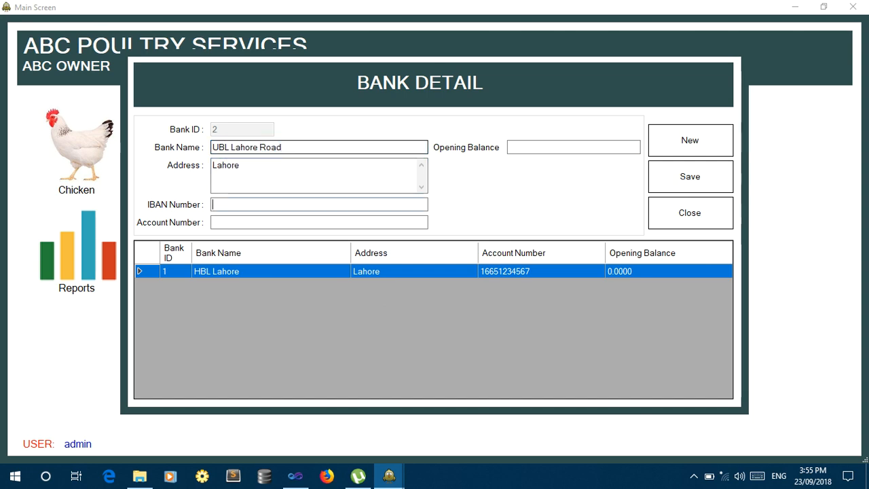
key("Tab")
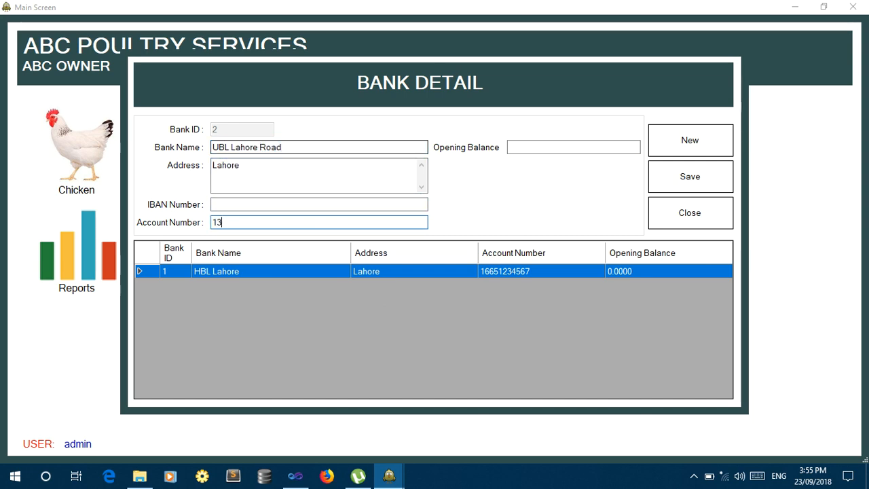
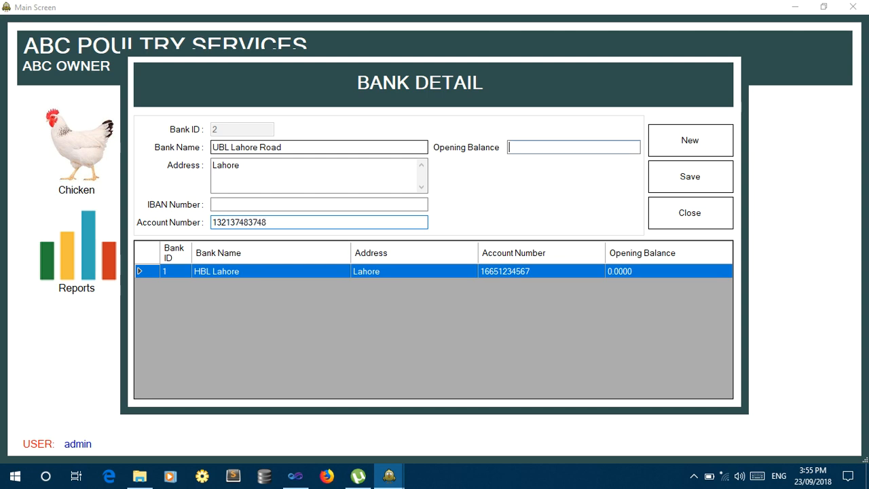
key("Tab")
key("Tab")
key("Tab")
key("Return")
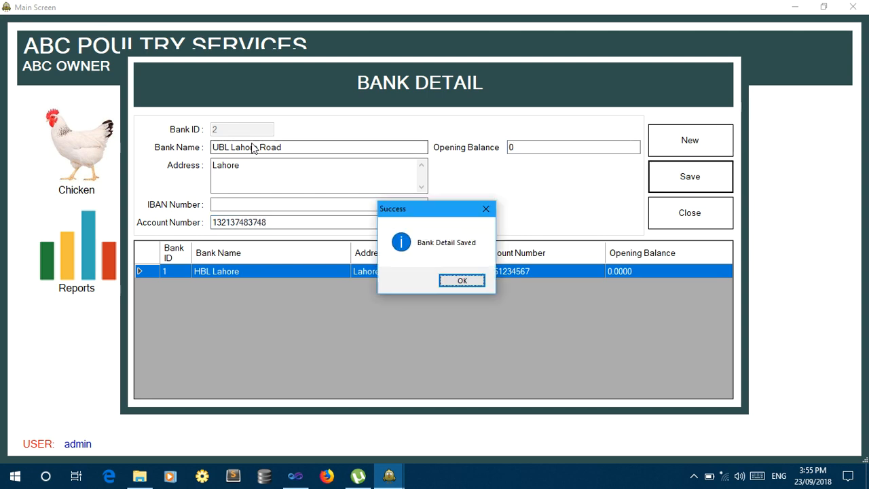
key("Return")
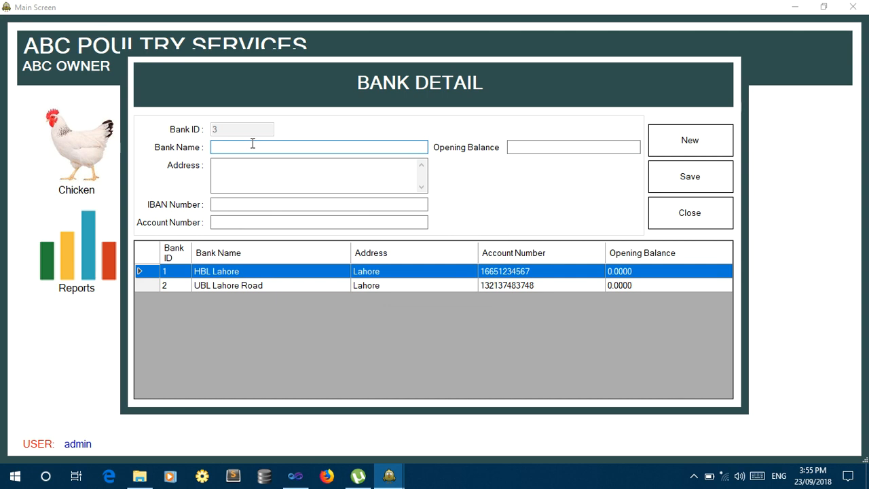
Save bank 'MCB Bank Lahore', address Lahore, with its account number and opening balance 0.
key("Tab")
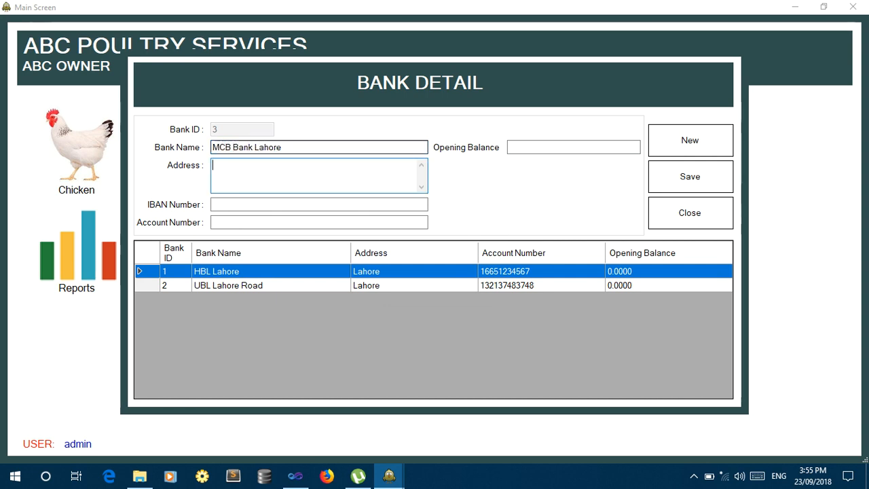
key("Tab")
key("Tab")
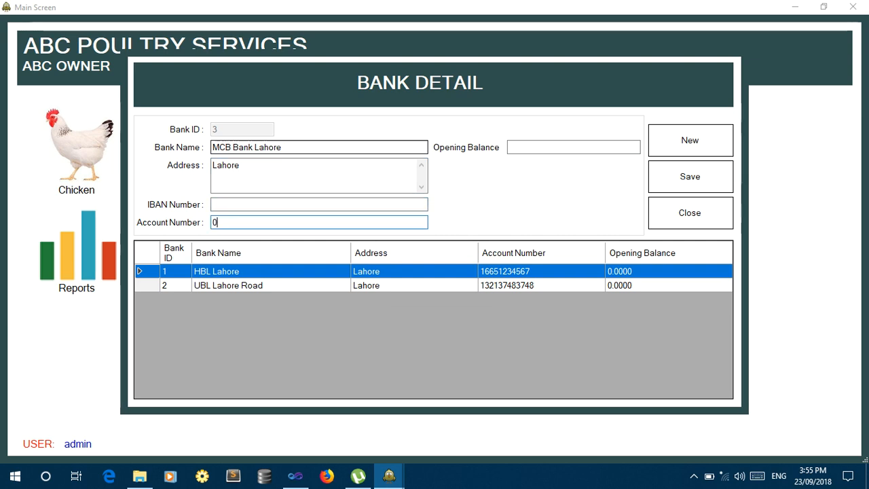
key("Tab")
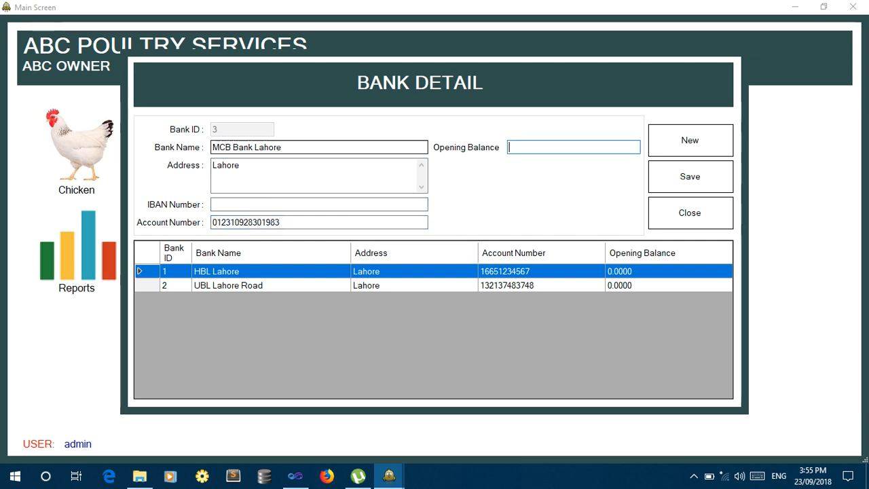
key("Tab")
key("Return")
key("Return")
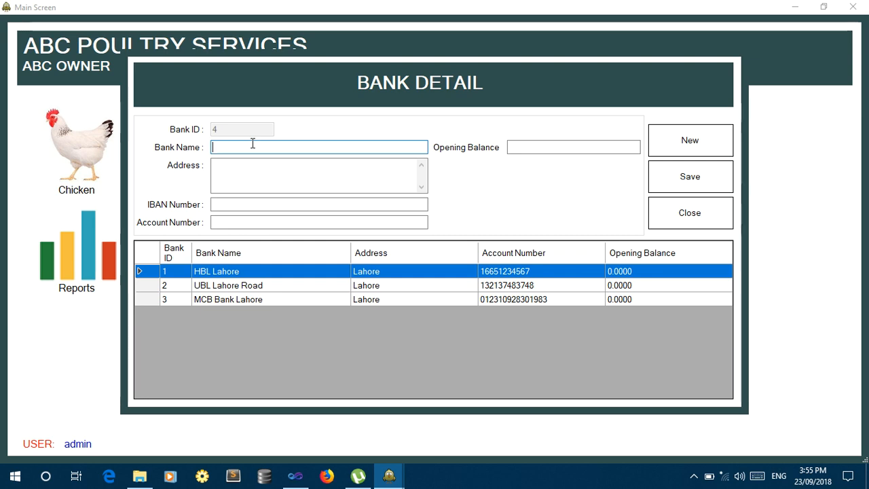
Open the Deposit form from Bank Accounts with HBL Lahore selected as the bank.
left_click(656, 211)
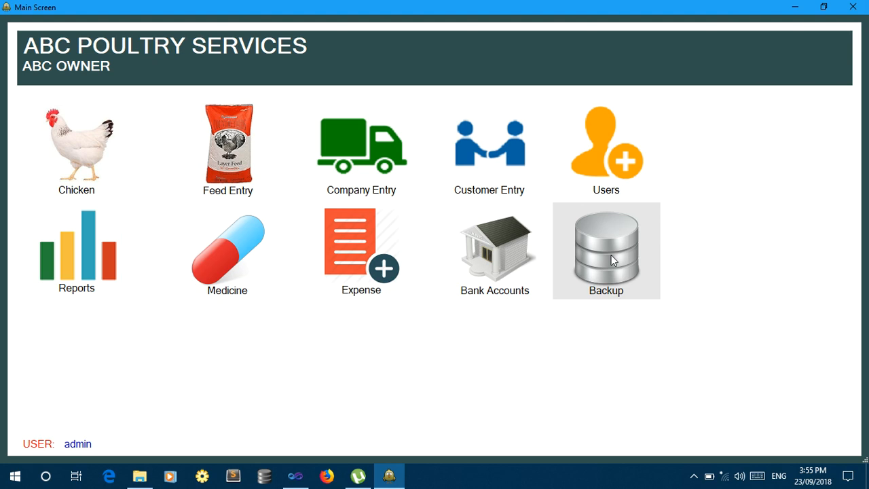
left_click(475, 276)
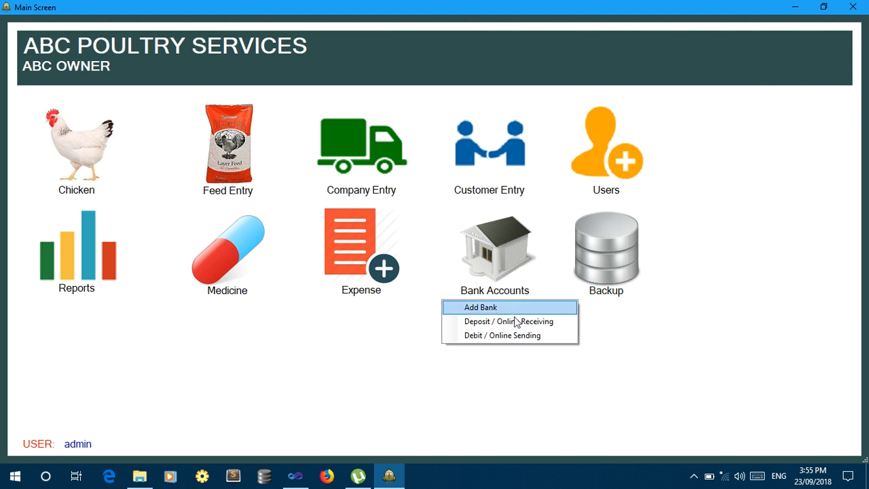
left_click(548, 324)
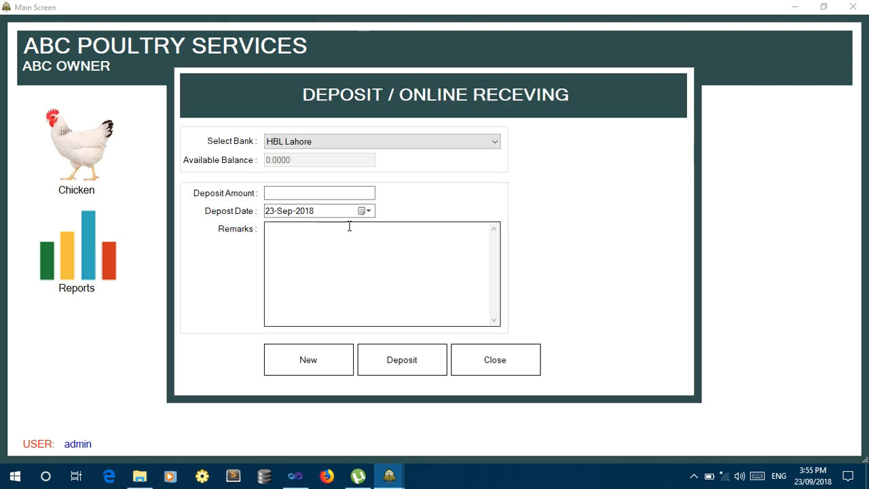
left_click(400, 144)
left_click(397, 150)
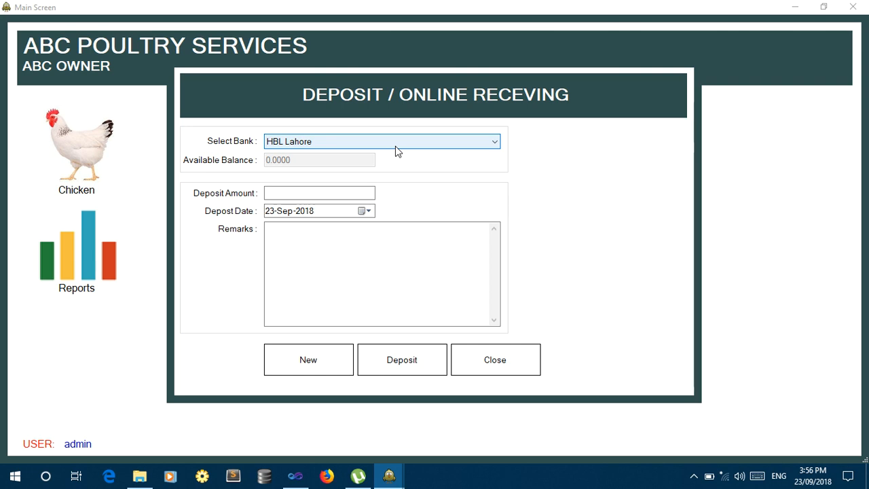
left_click(396, 145)
left_click(394, 150)
left_click(394, 144)
left_click(388, 151)
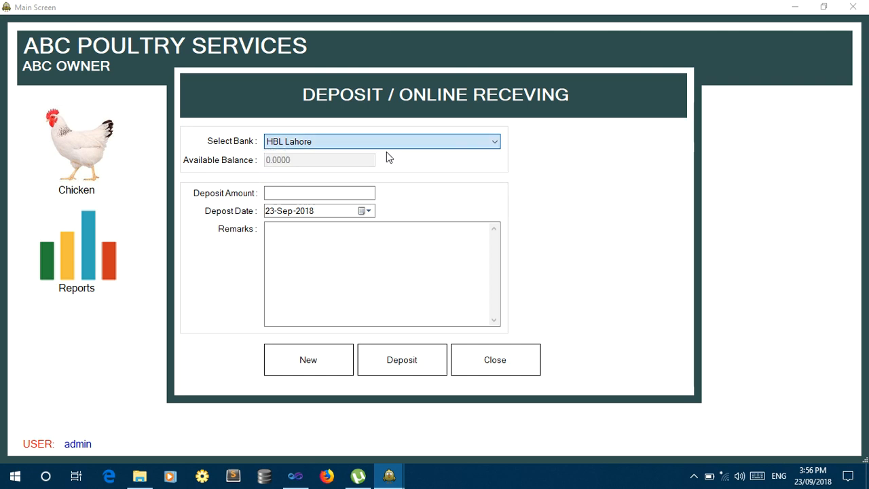
left_click(369, 142)
left_click(371, 157)
Deposit 50000 into HBL Lahore with a remark naming the depositor, and confirm it.
left_click(322, 191)
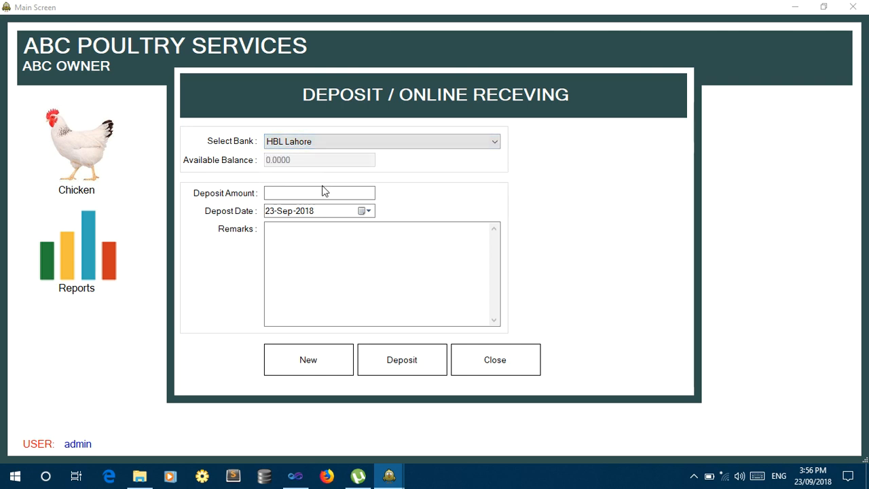
left_click(323, 192)
type("50000")
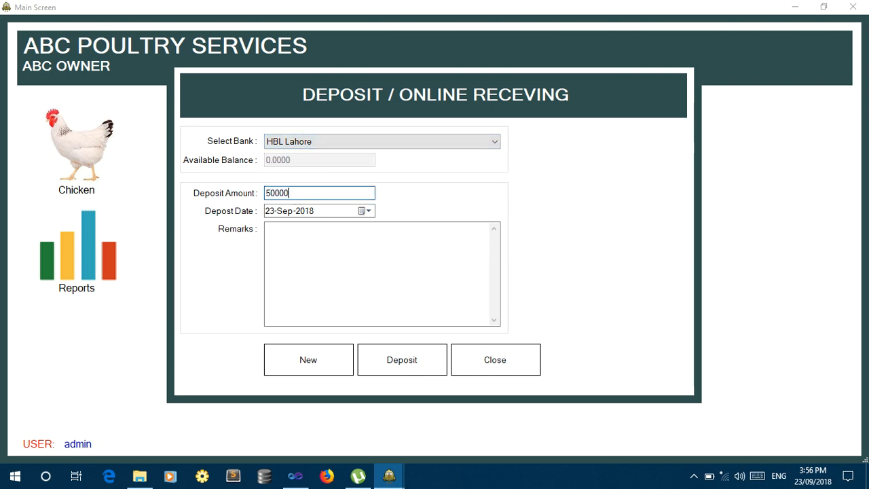
key("Tab")
key("Tab")
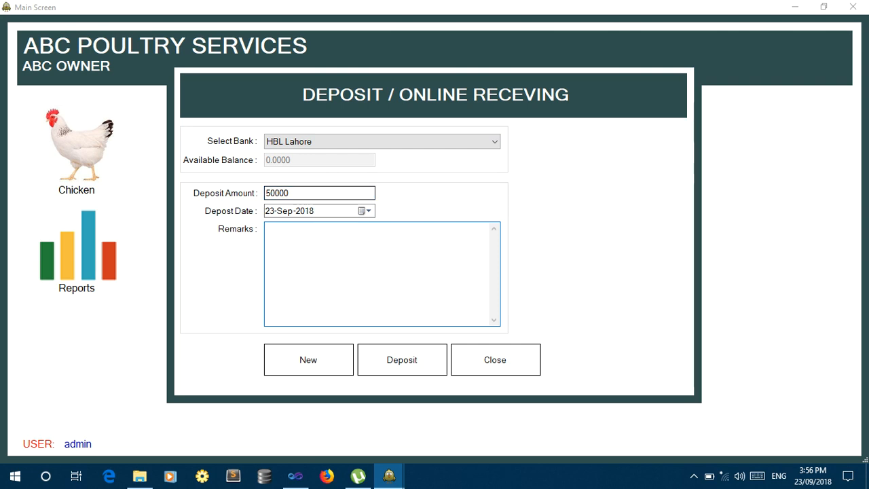
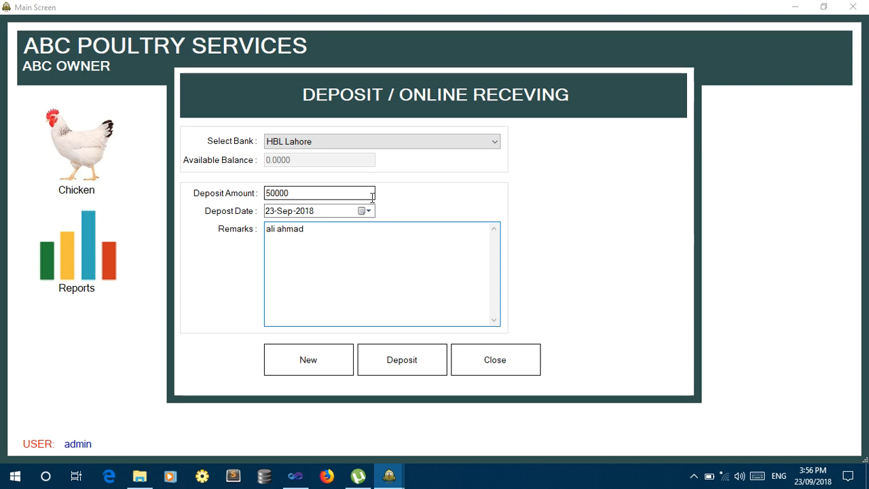
left_click(409, 369)
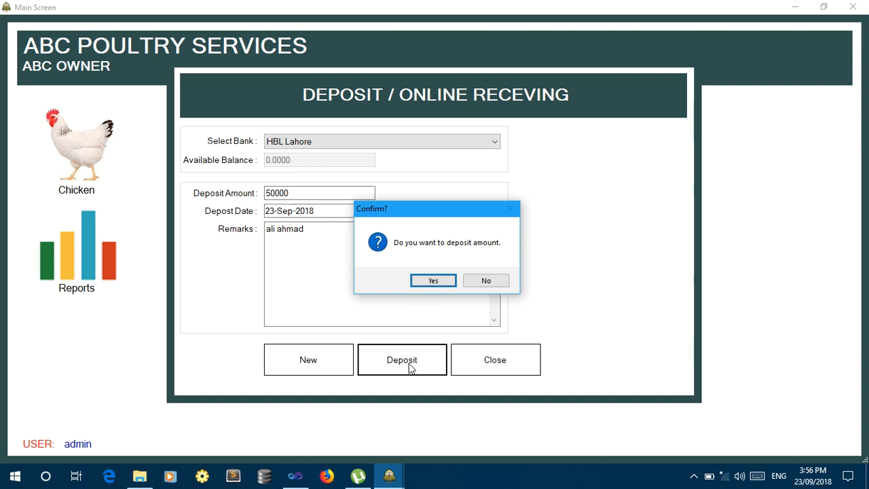
key("Return")
key("Return")
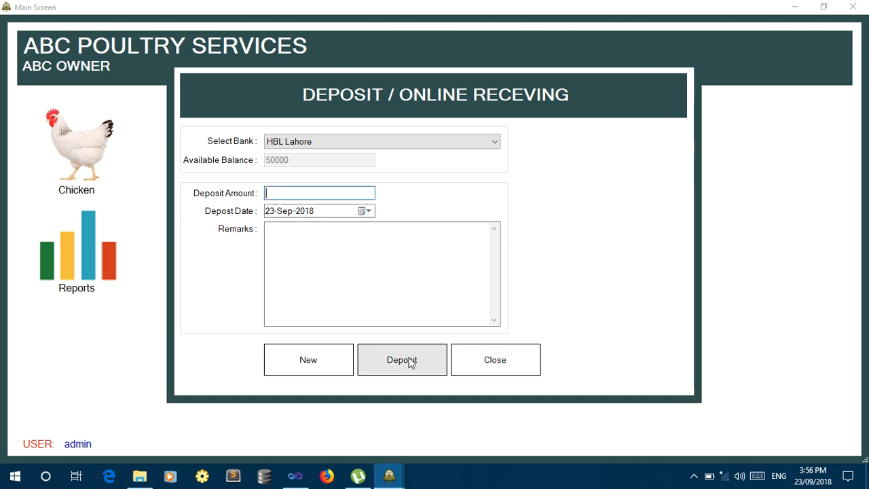
left_click(352, 143)
left_click(353, 149)
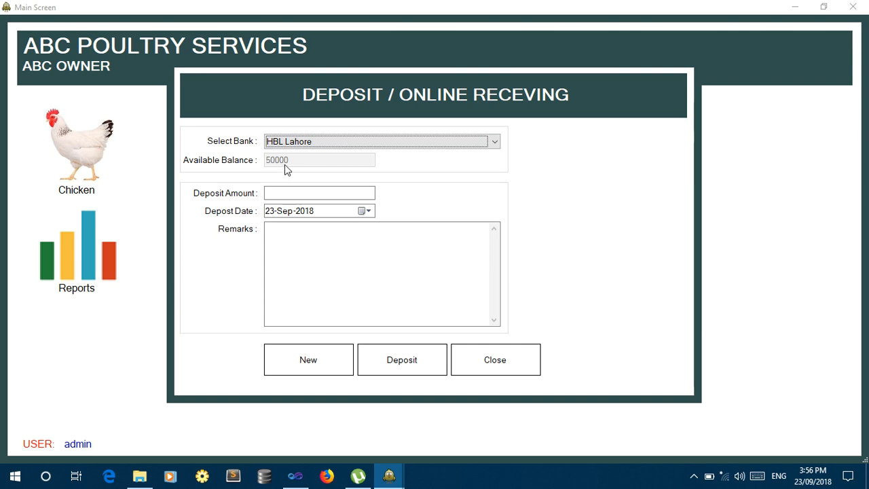
Deposit 12000 into UBL Lahore Road with an online cash remark naming the depositor.
left_click(333, 140)
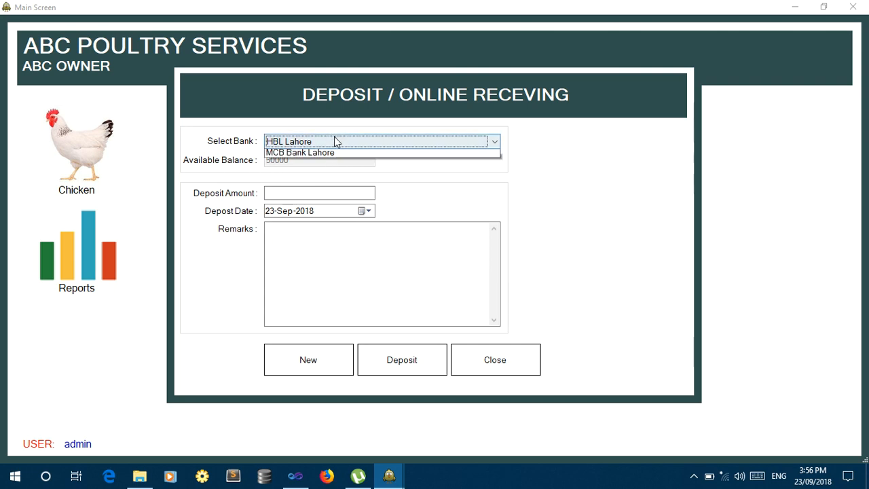
left_click(333, 163)
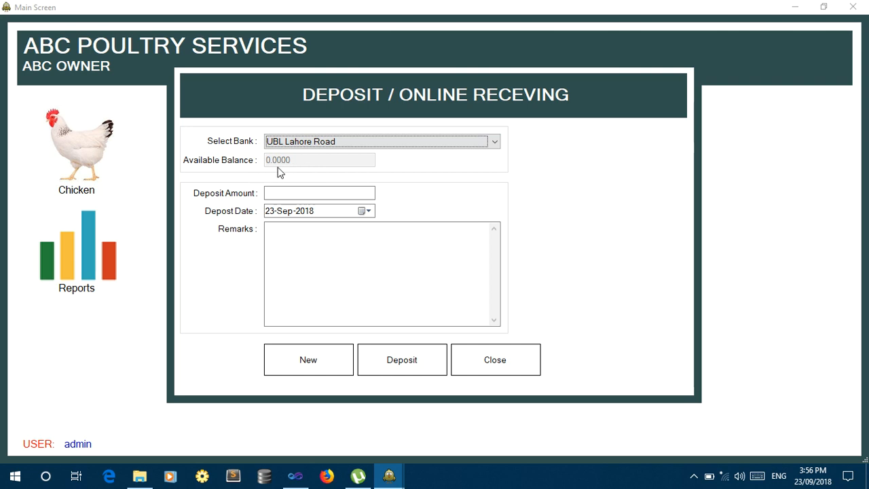
left_click(297, 196)
type("12000")
key("Tab")
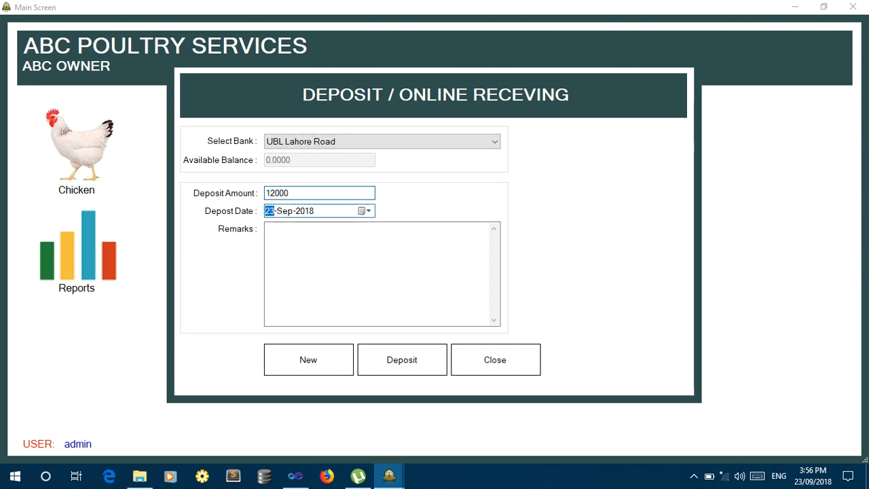
key("Tab")
type("online ca")
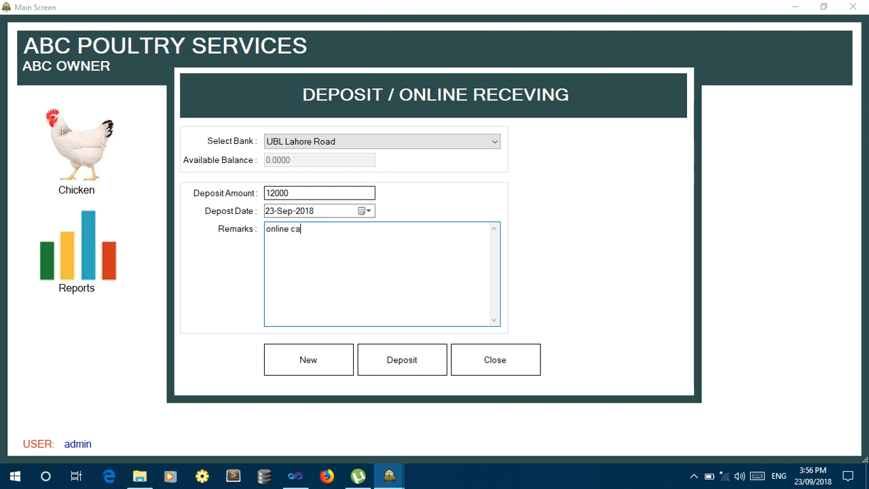
type("sh by usman")
key("Tab")
key("Return")
key("Return")
key("Return")
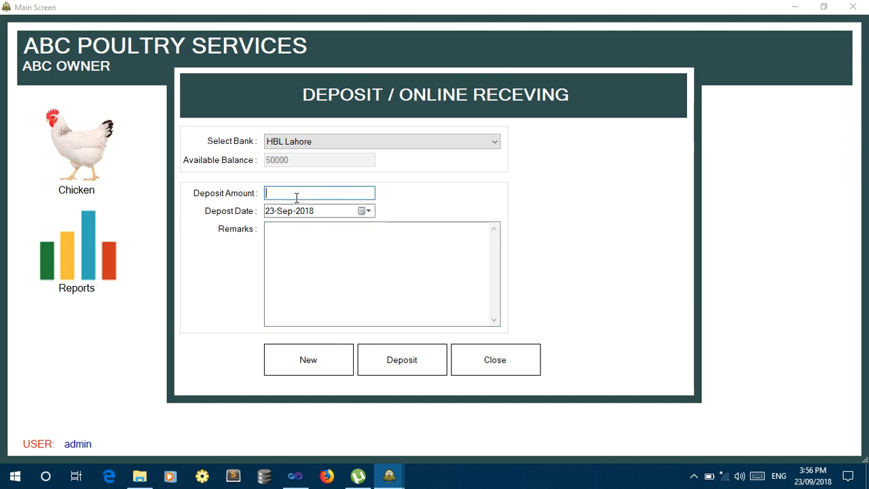
Check UBL Lahore Road's new balance, close the Deposit form, and show the Bank Accounts options.
left_click(326, 142)
left_click(273, 165)
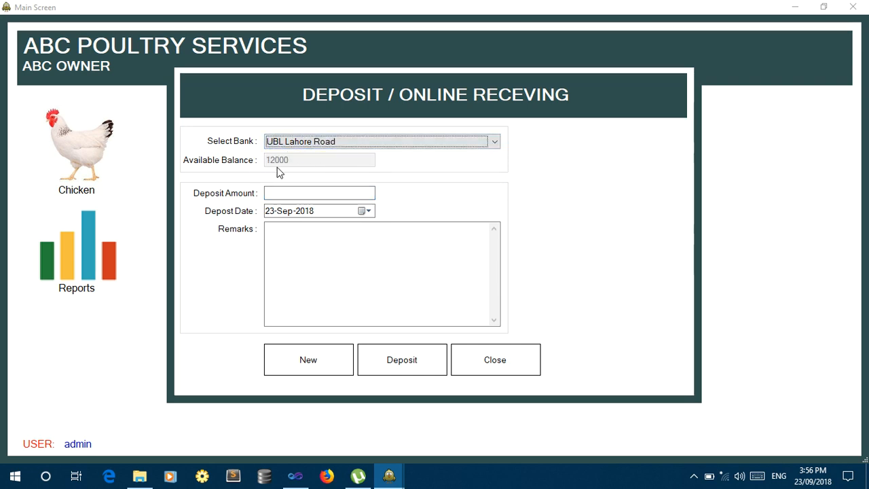
left_click(332, 141)
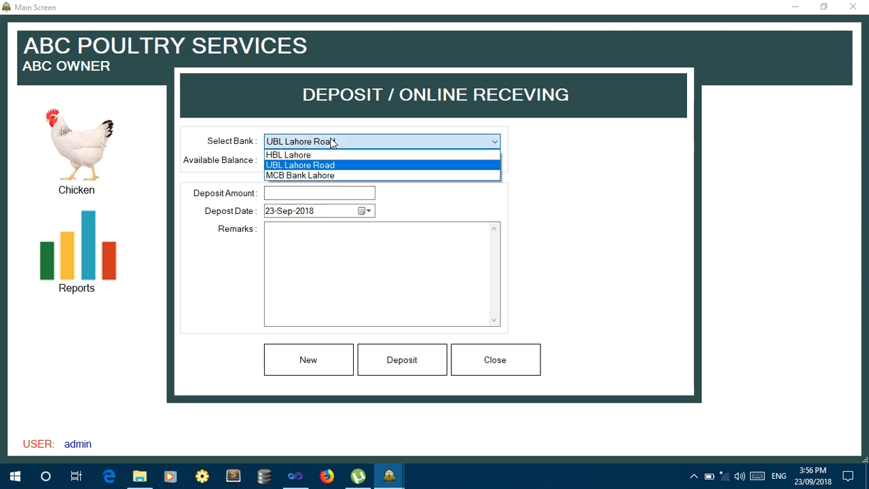
left_click(489, 356)
left_click(495, 359)
left_click(523, 275)
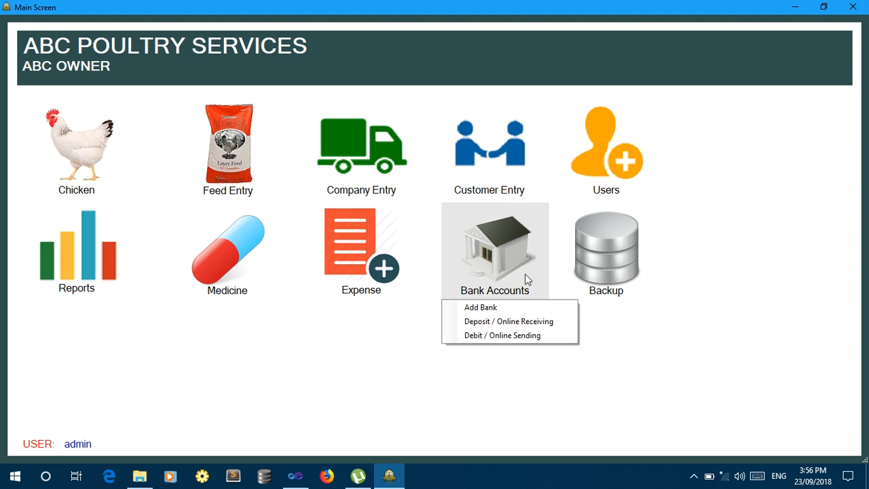
Record a 45000 debit from HBL Lahore with remark 'debit by check', then close the form.
left_click(515, 334)
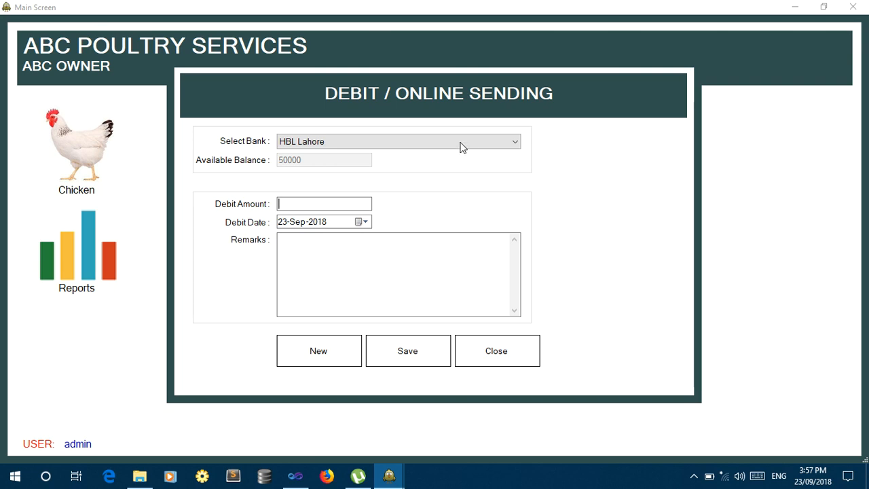
left_click(436, 142)
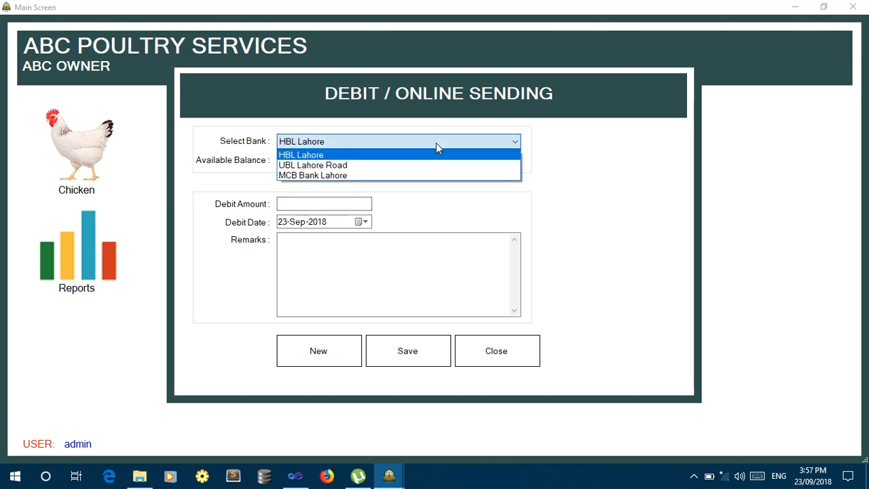
left_click(438, 145)
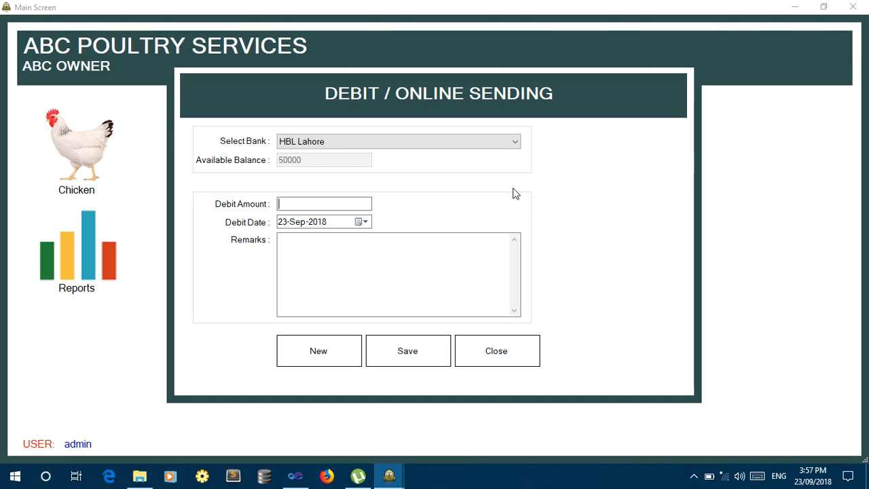
type("45000")
key("Tab")
key("Tab")
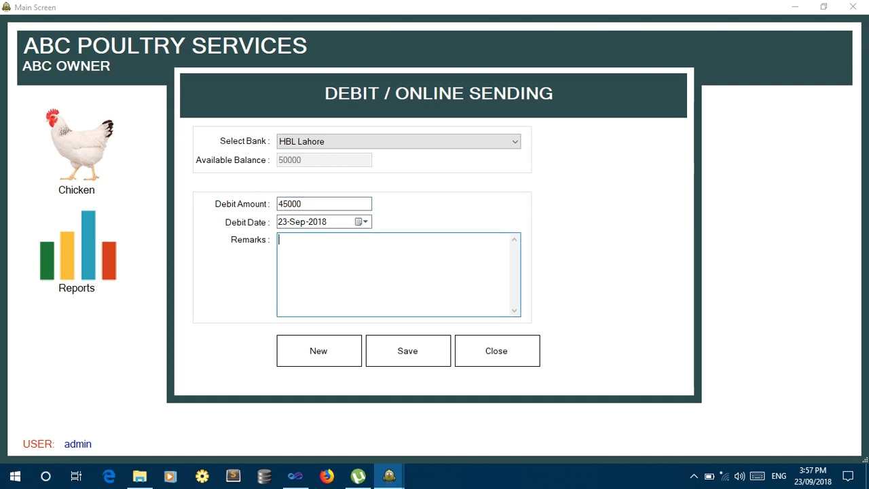
type("debit by check")
key("Tab")
key("Return")
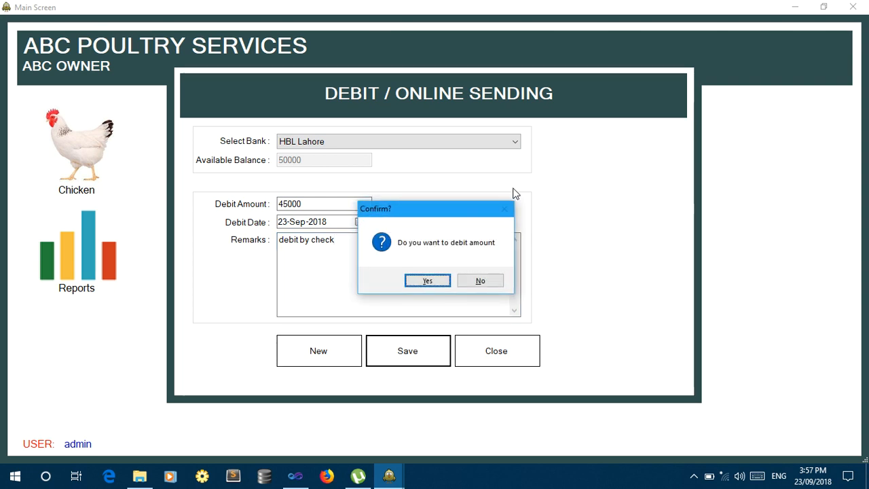
key("Return")
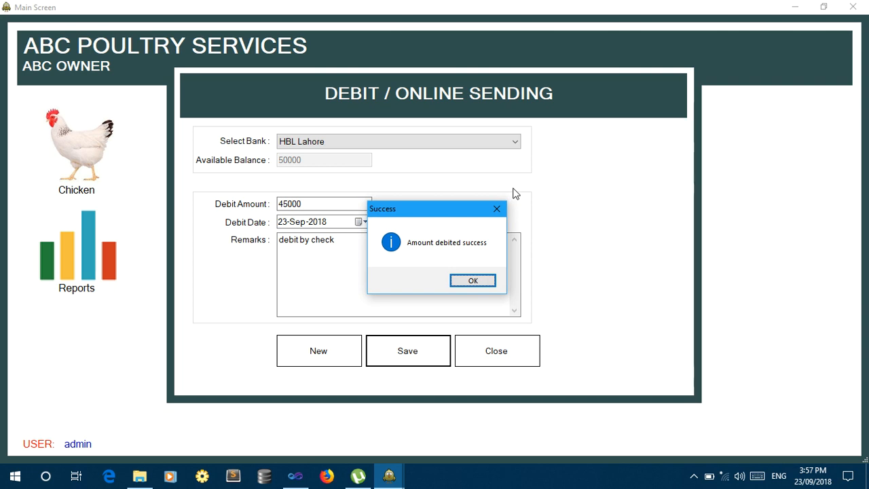
key("Return")
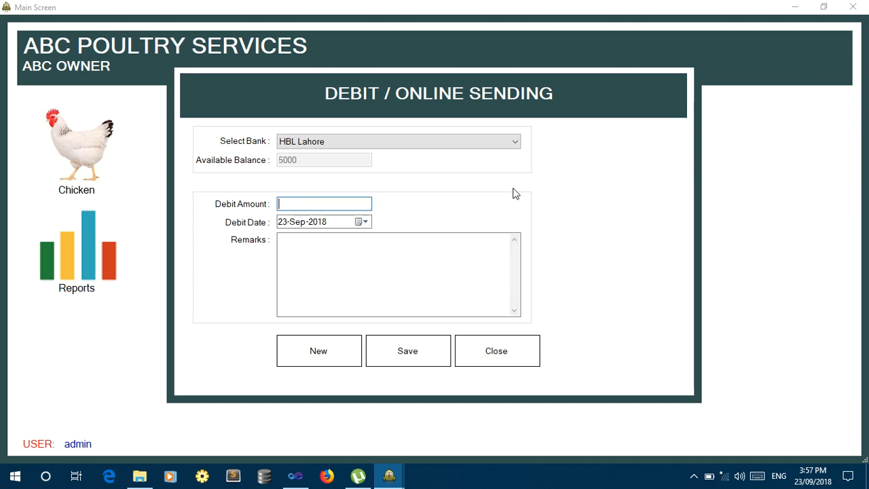
left_click(496, 356)
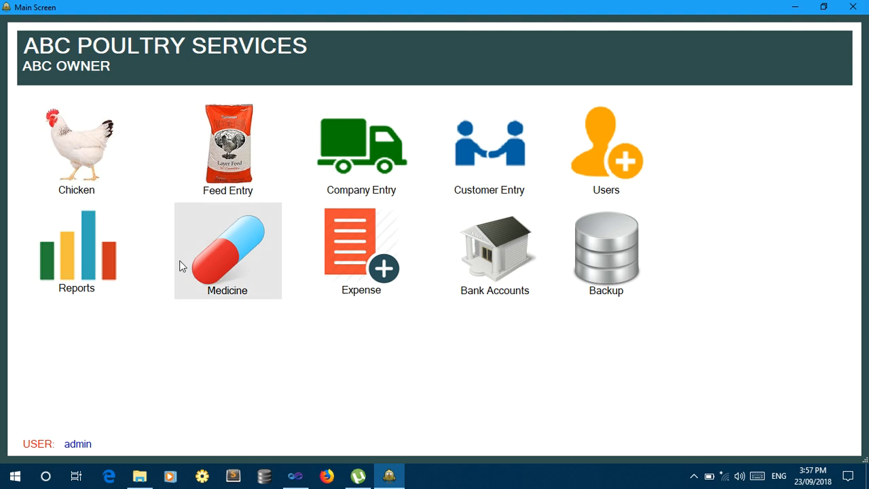
Calculate the per-bird cost for 5000 birds through 24-Sep-2018 in the Per Bird Cost Finder.
left_click(80, 182)
left_click(86, 234)
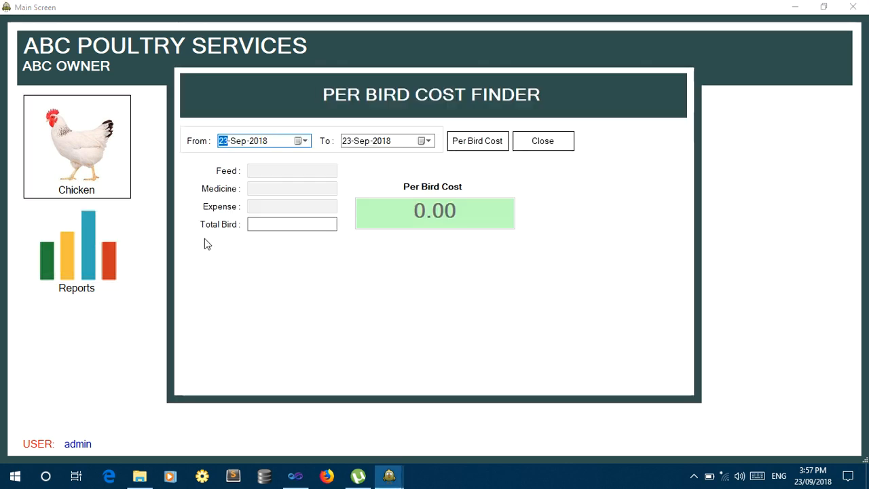
left_click(494, 146)
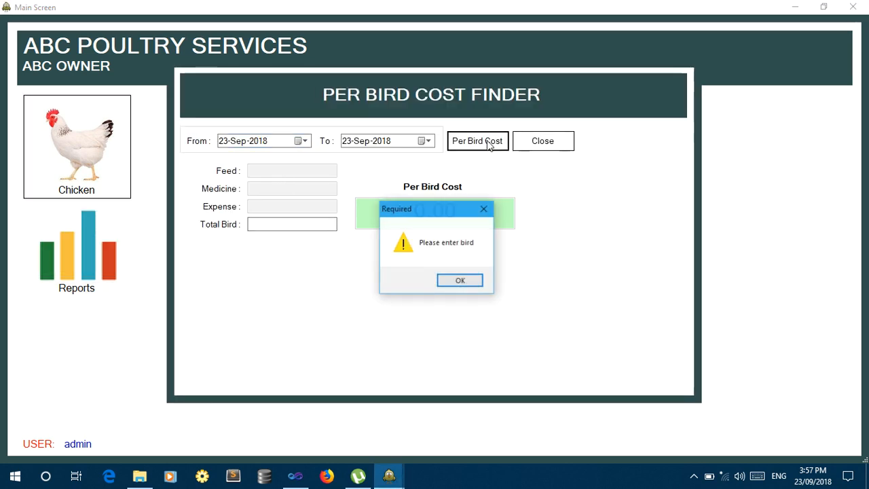
left_click(453, 284)
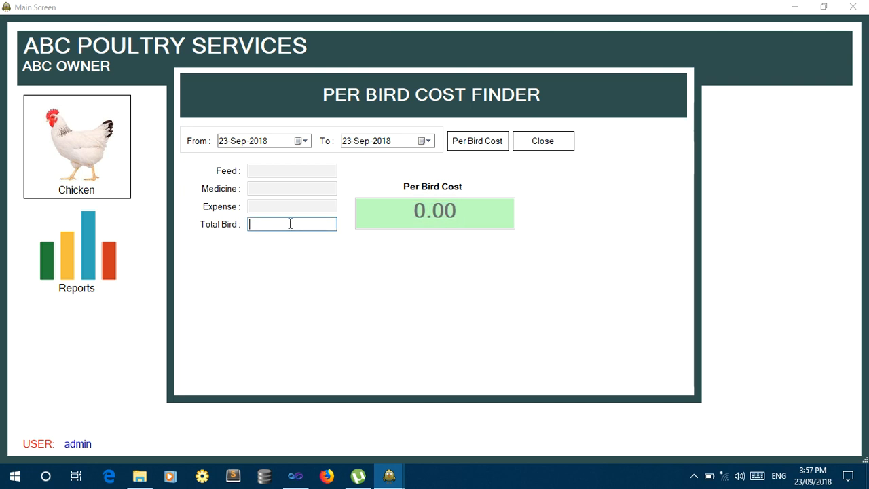
type("5000")
left_click(467, 141)
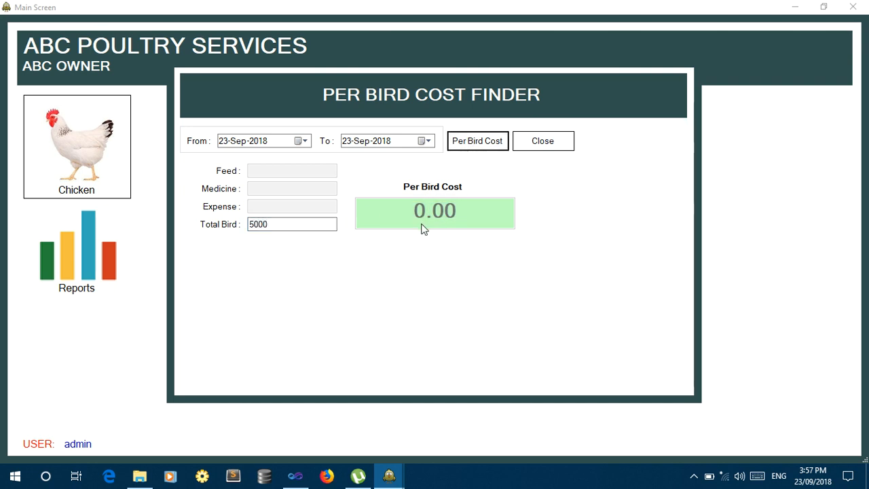
left_click(351, 144)
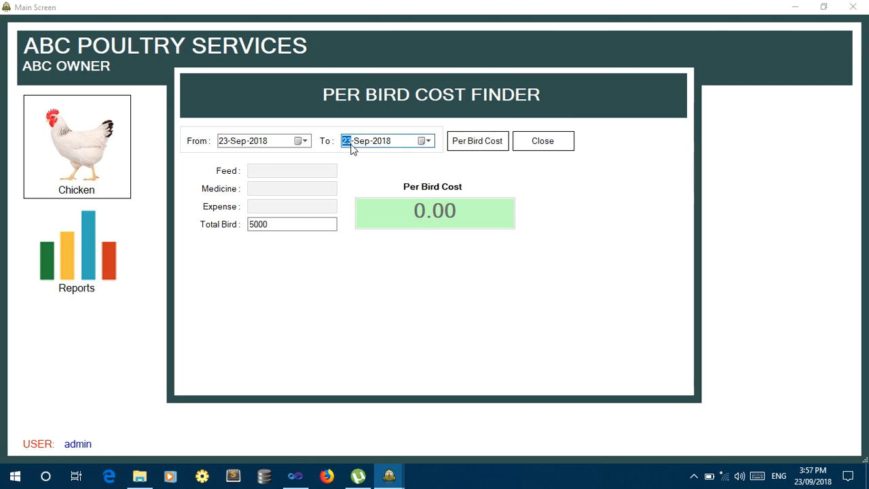
left_click(478, 145)
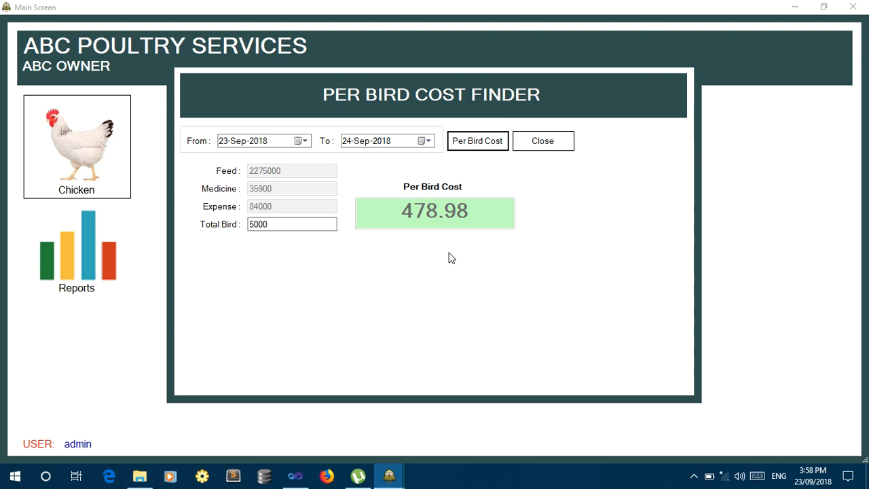
Close the Per Bird Cost Finder showing 478.98 per bird, and bring up the Chicken task options.
left_click(561, 143)
left_click(99, 151)
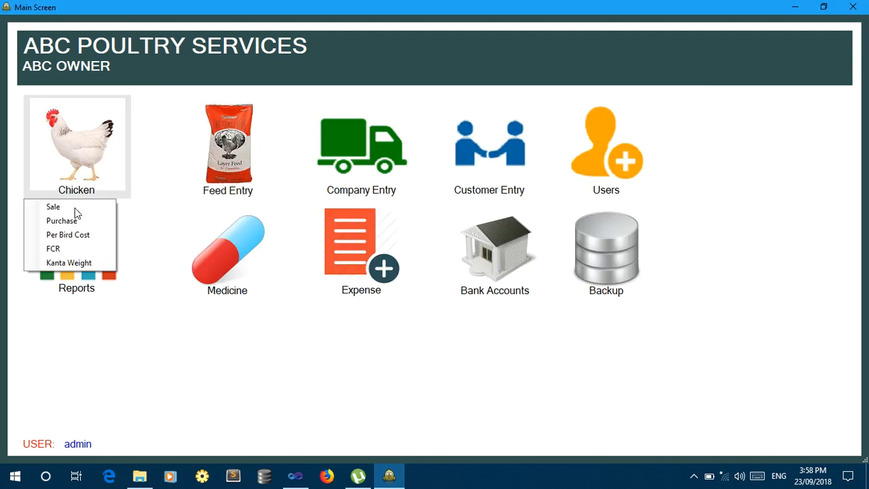
Save an FCR record with 52000 remaining chicks and 14000 bags (FCR 52), then close it.
left_click(75, 249)
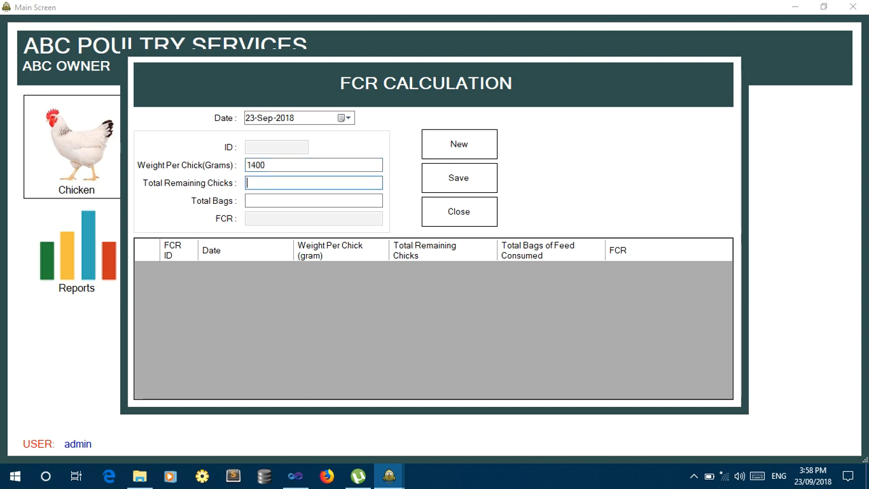
type("52000")
key("Tab")
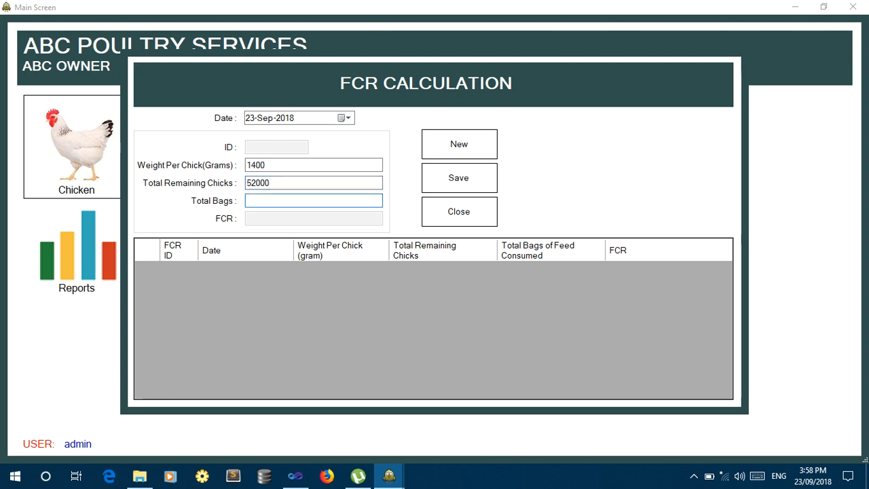
type("14000")
left_click(466, 188)
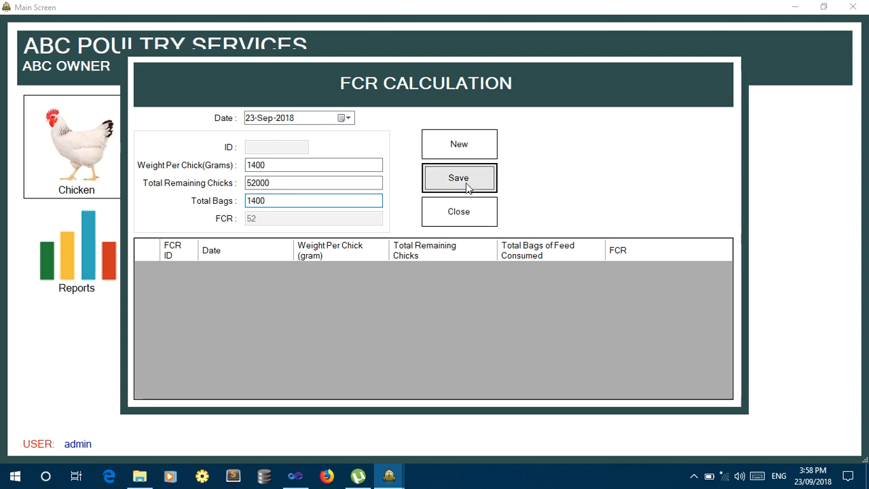
key("Return")
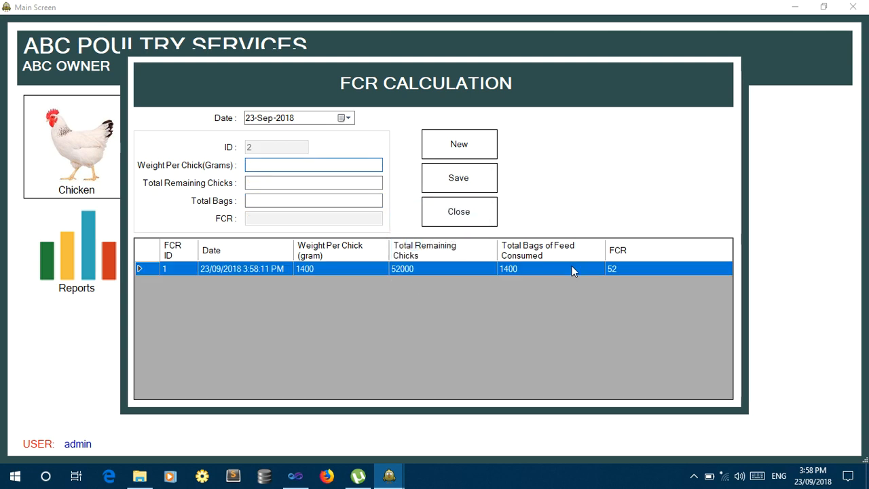
left_click(469, 215)
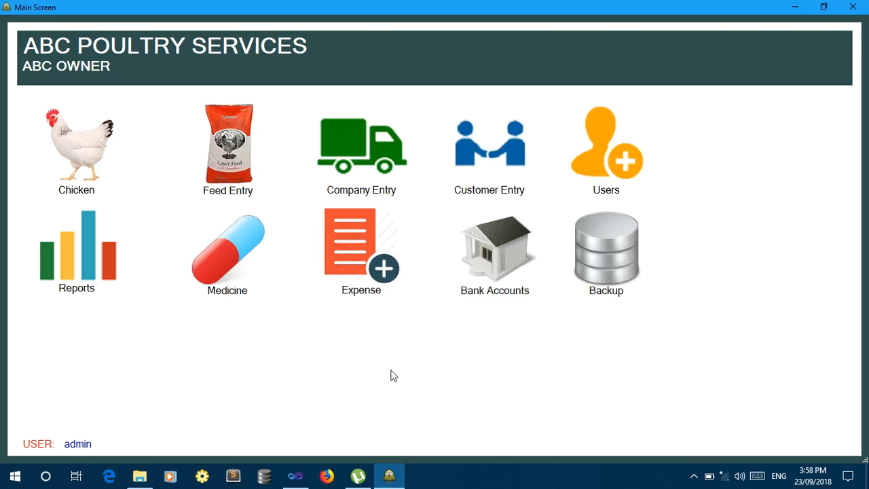
left_click(596, 291)
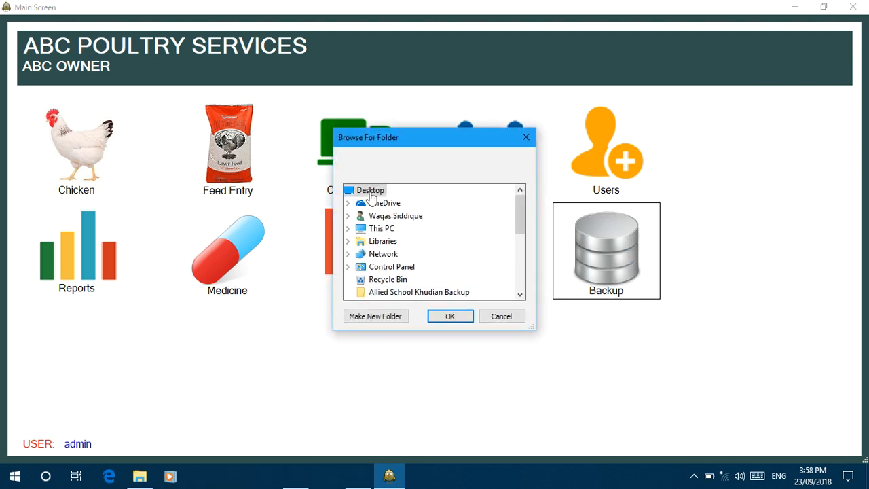
left_click(503, 317)
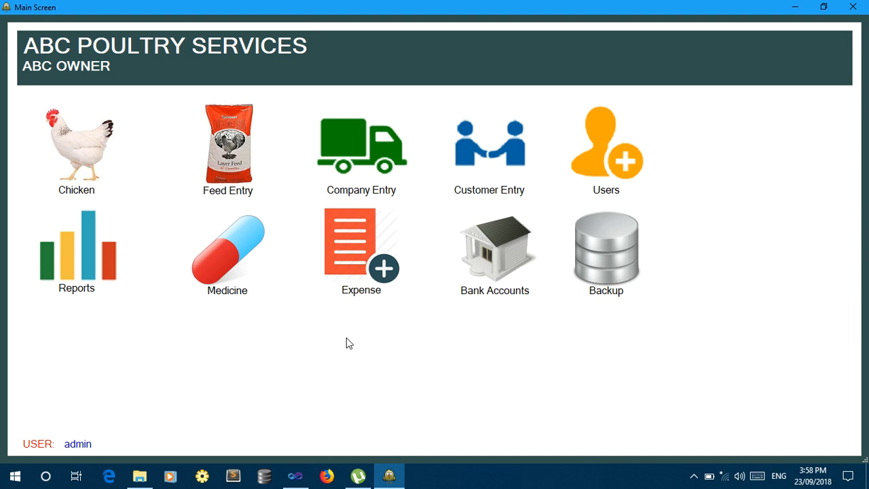
Open the Chicken Sale report and filter it to the suggested customer.
left_click(93, 274)
left_click(93, 273)
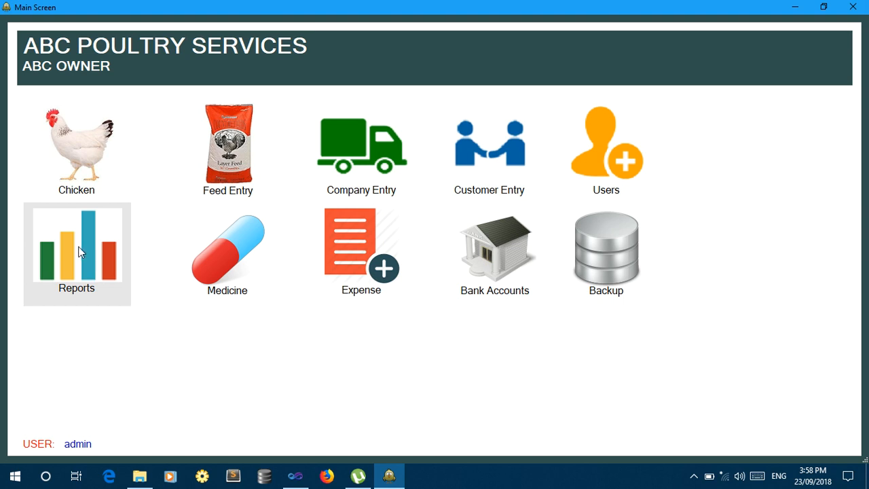
left_click(100, 258)
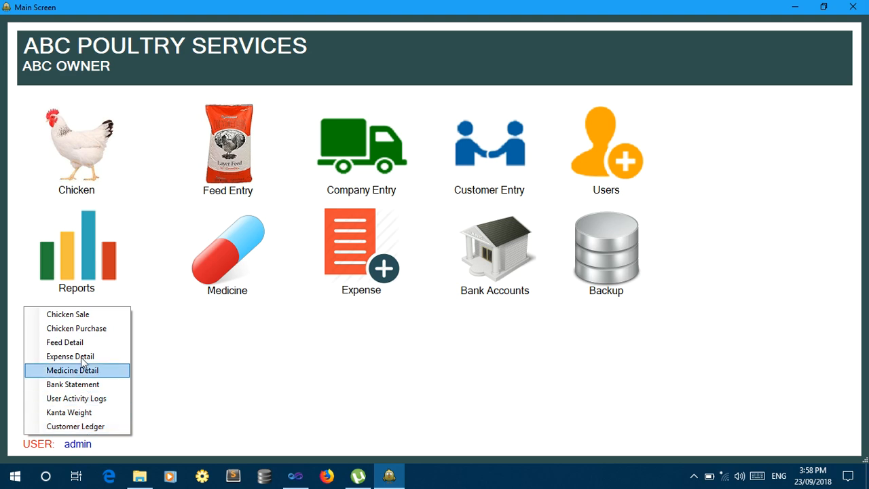
left_click(65, 317)
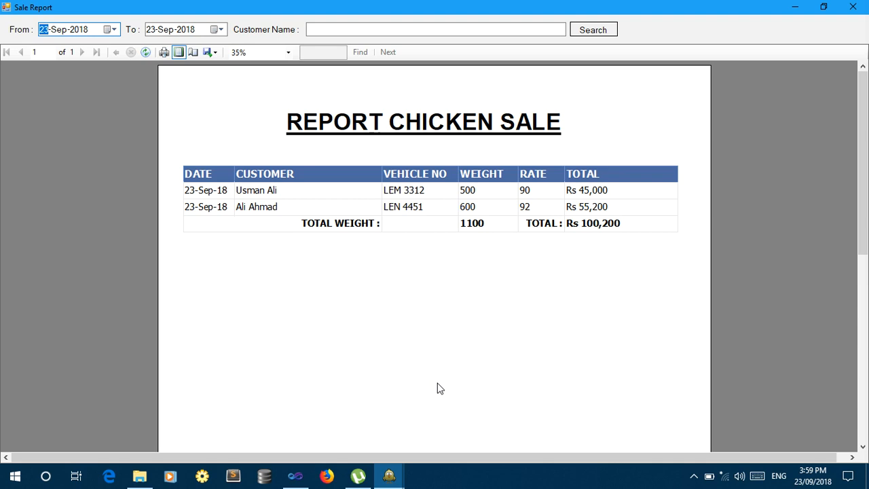
left_click(336, 28)
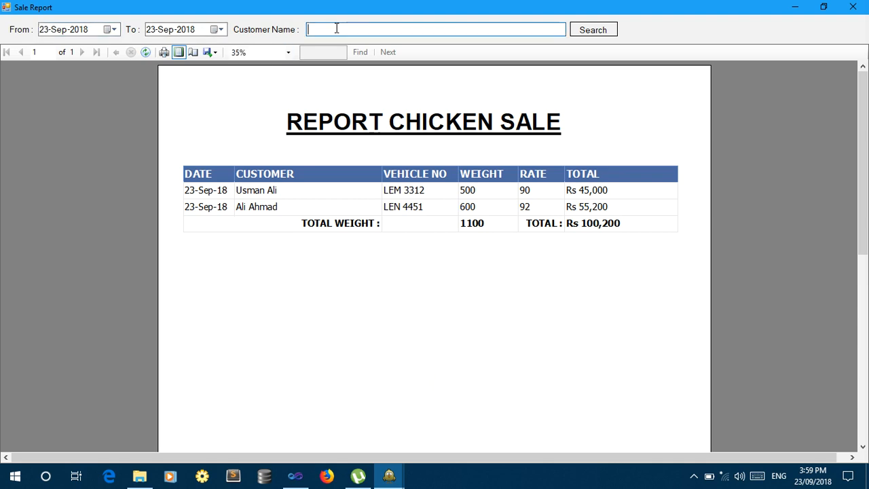
key("Down")
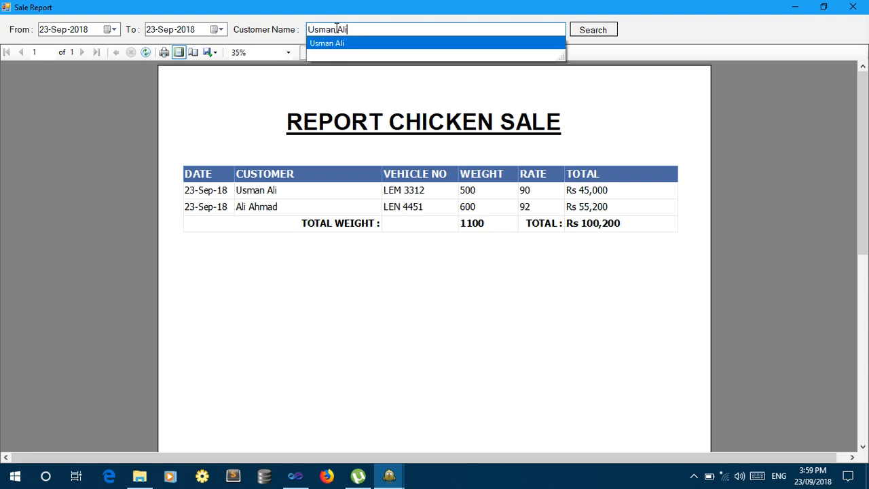
key("Return")
key("Tab")
key("Return")
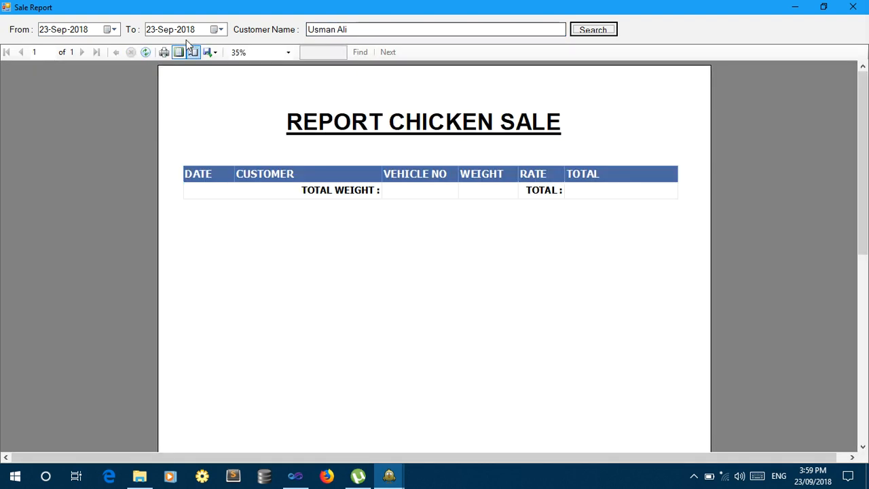
Extend the end date to 24-Sep-2018 to show the single Rs 45,000 sale, then close the report.
left_click(154, 28)
key("Up")
key("Return")
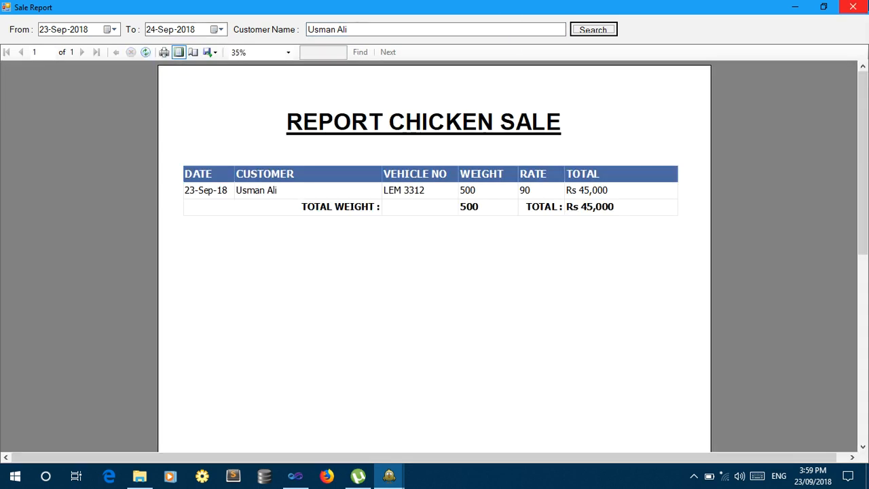
left_click(852, 7)
left_click(67, 252)
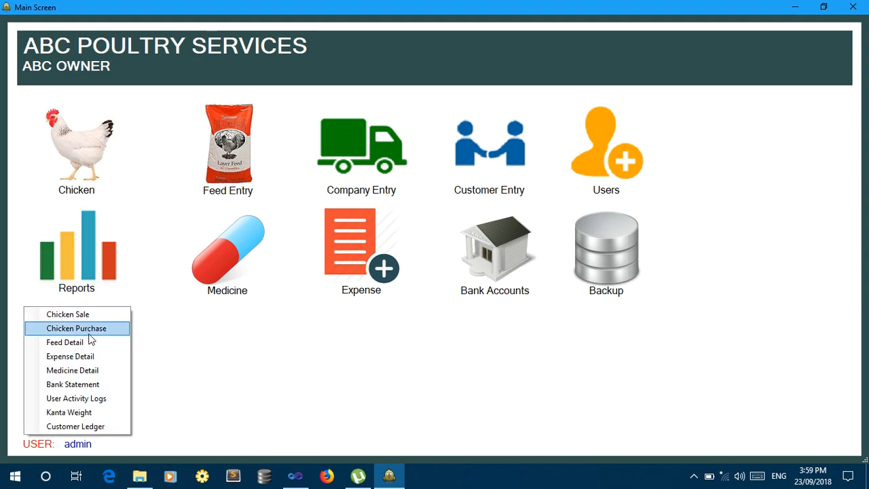
Show the Chicken Purchase report for 23–24 Sep 2018 with the 5000-chick National Feed purchase, then close it.
left_click(91, 331)
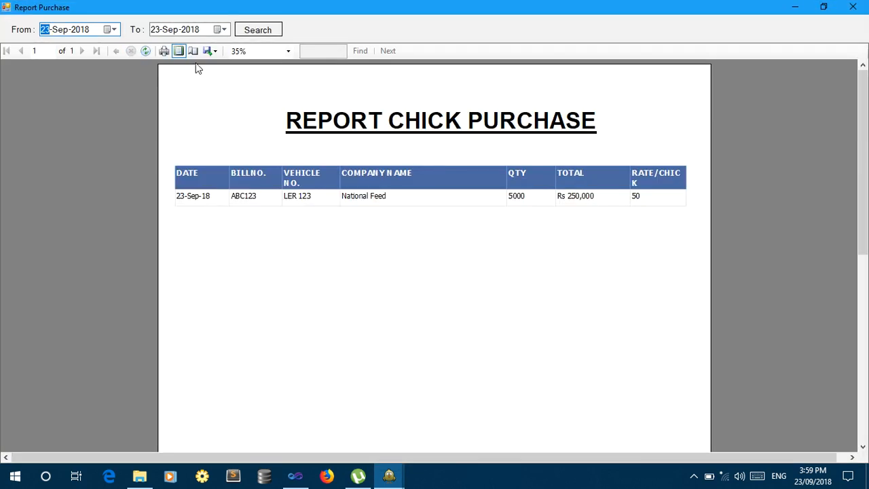
left_click(154, 30)
key("Tab")
key("Return")
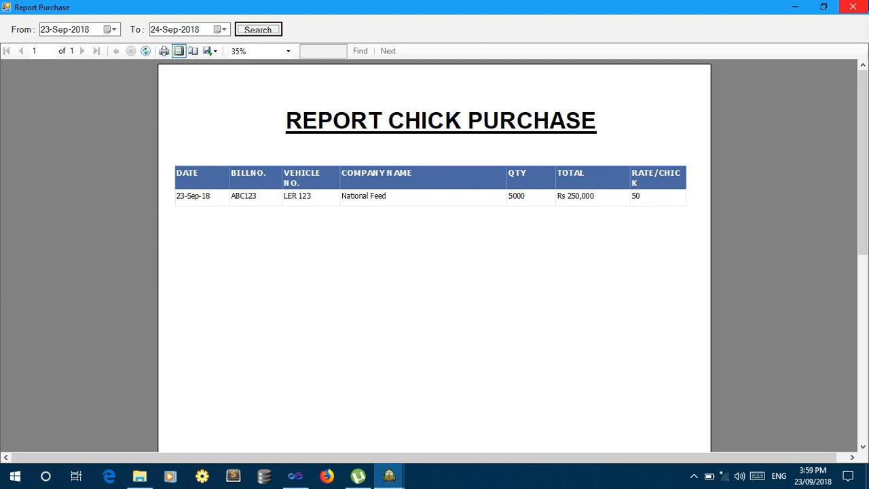
left_click(853, 6)
left_click(74, 270)
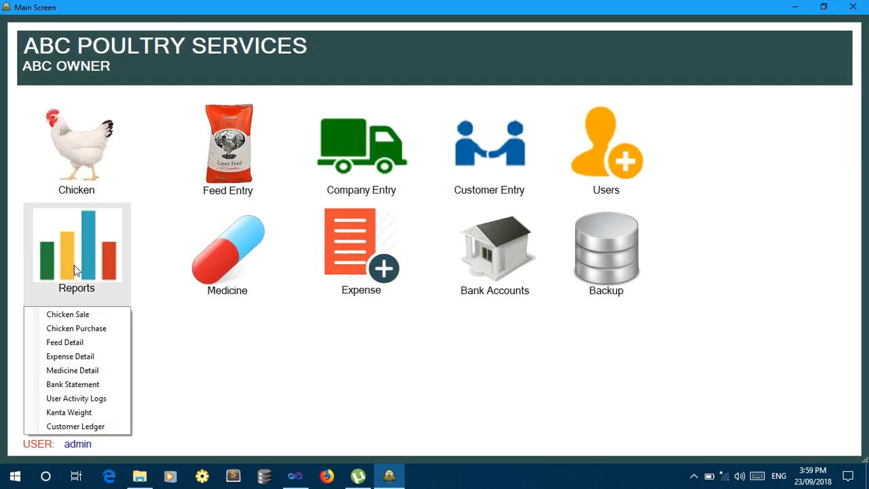
Check the Feed Detail report's dates and Rs 2,275,000 total, then open the Expense Detail report.
left_click(85, 344)
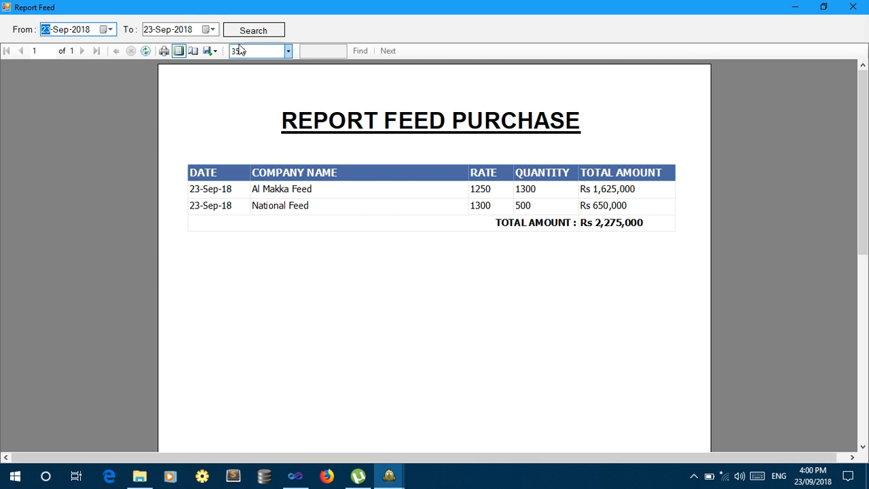
left_click(213, 31)
left_click(213, 31)
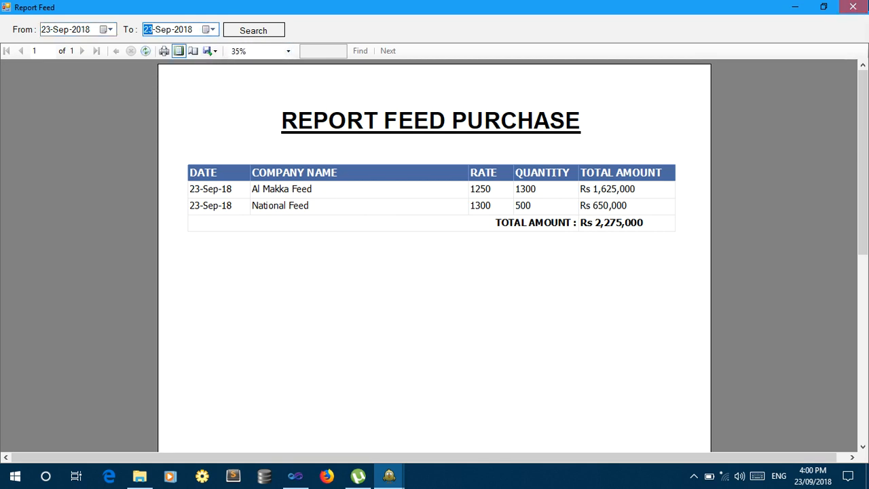
left_click(853, 7)
left_click(76, 282)
left_click(92, 358)
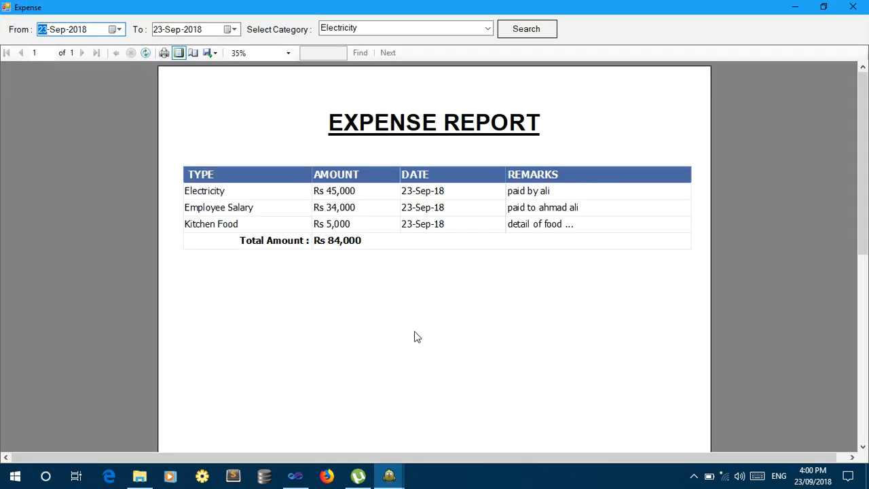
Set the expense report end date to 24-Sep-2018 and filter to Employee Salary (Rs 34,000).
left_click(160, 31)
key("Up")
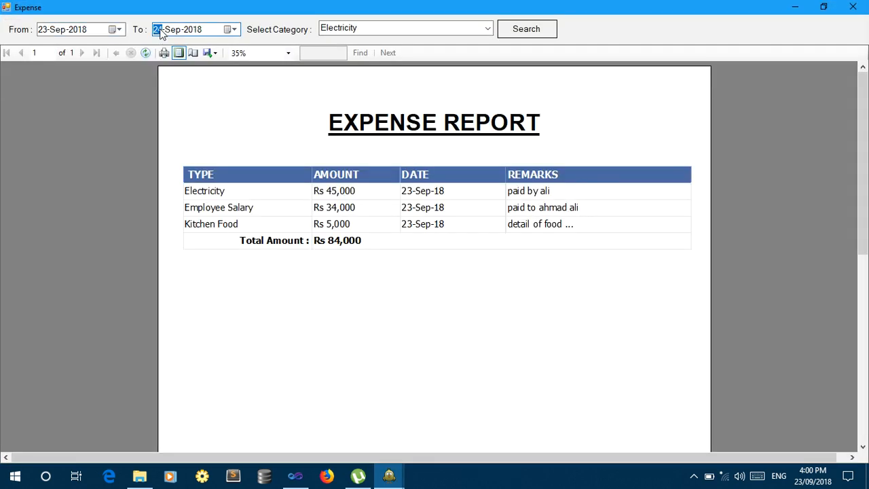
key("Tab")
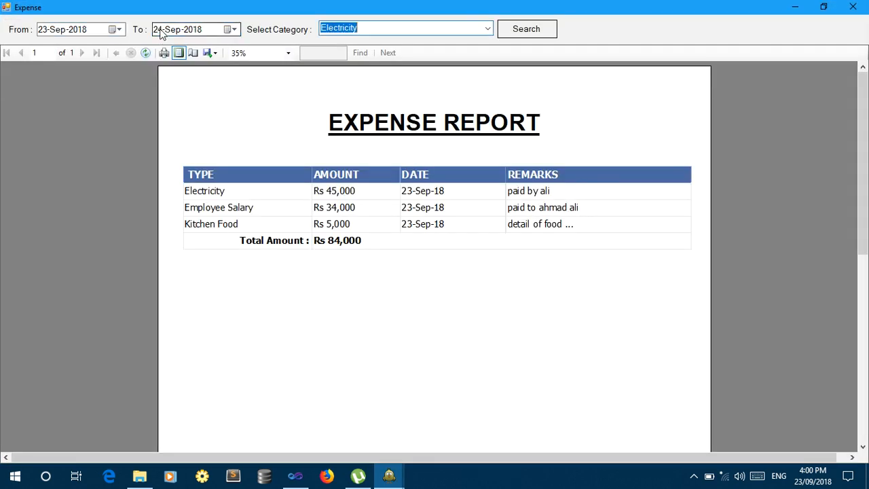
left_click(488, 29)
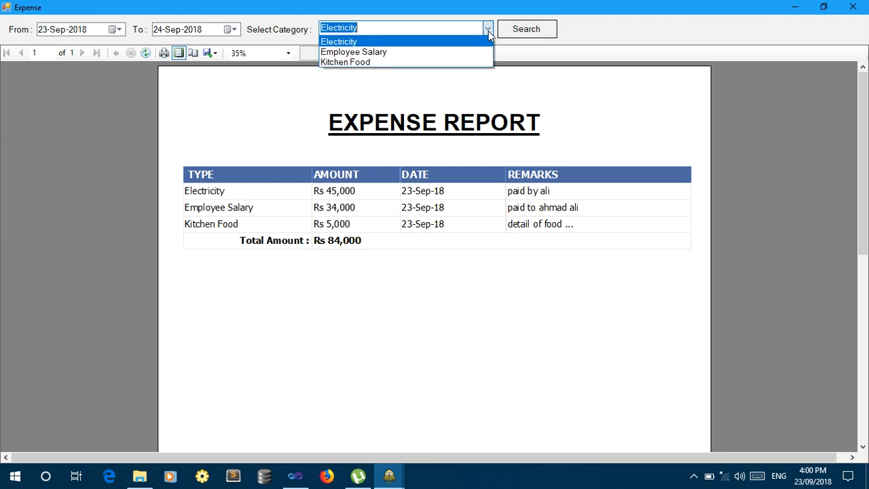
left_click(427, 54)
left_click(522, 35)
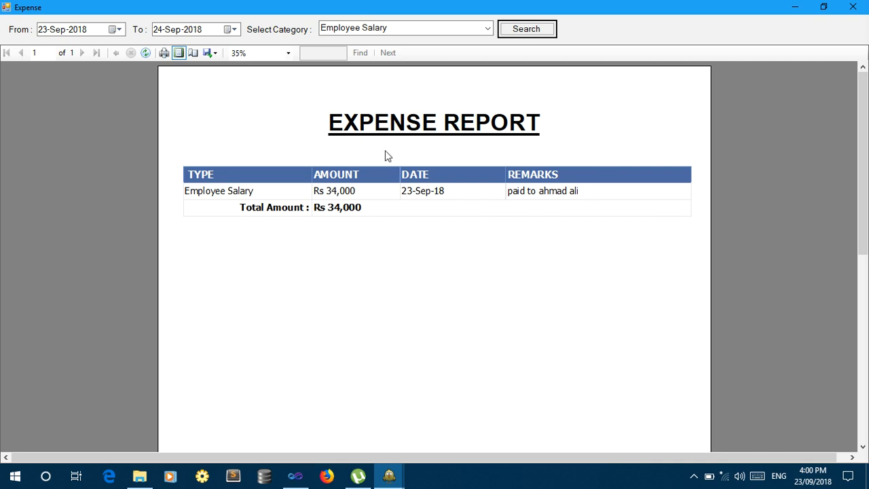
Filter to Kitchen Food (Rs 5,000), then Electricity (Rs 45,000), and close the report.
left_click(483, 30)
left_click(462, 62)
left_click(524, 35)
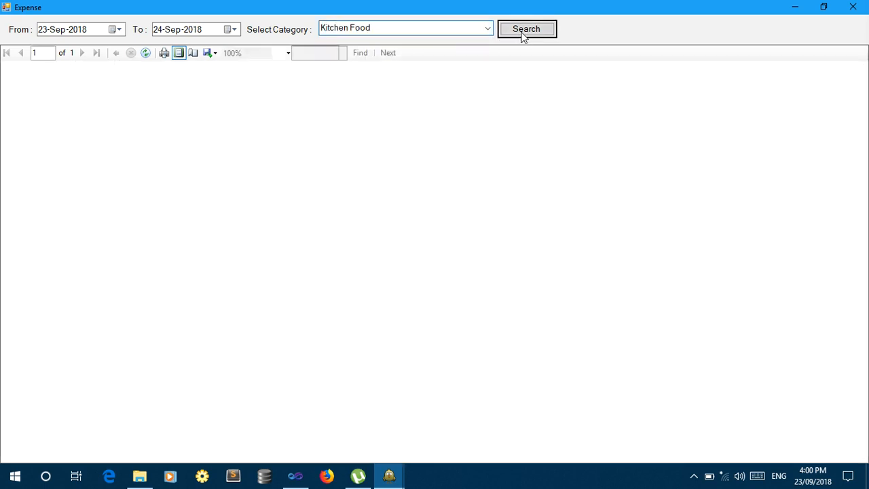
left_click(488, 32)
left_click(484, 43)
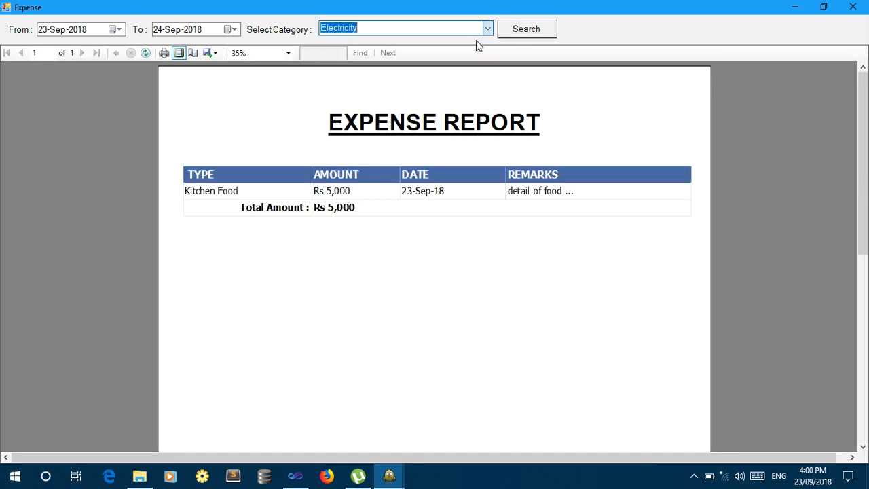
left_click(523, 34)
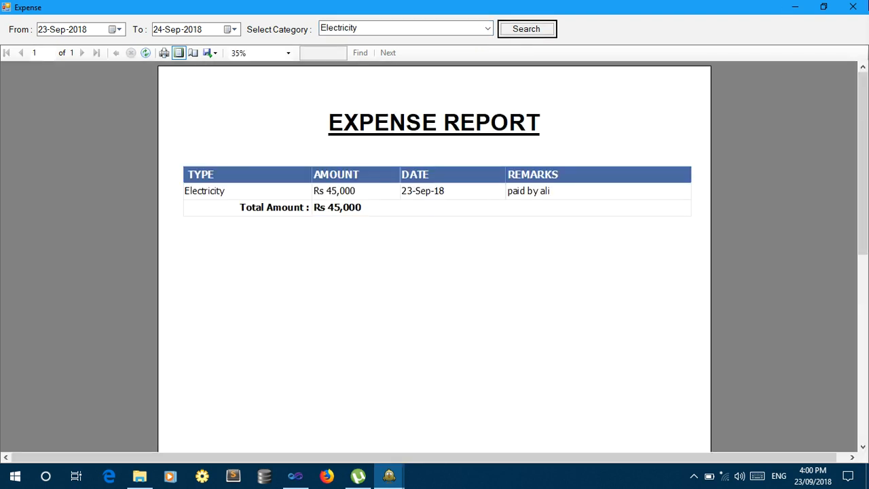
left_click(853, 7)
left_click(80, 273)
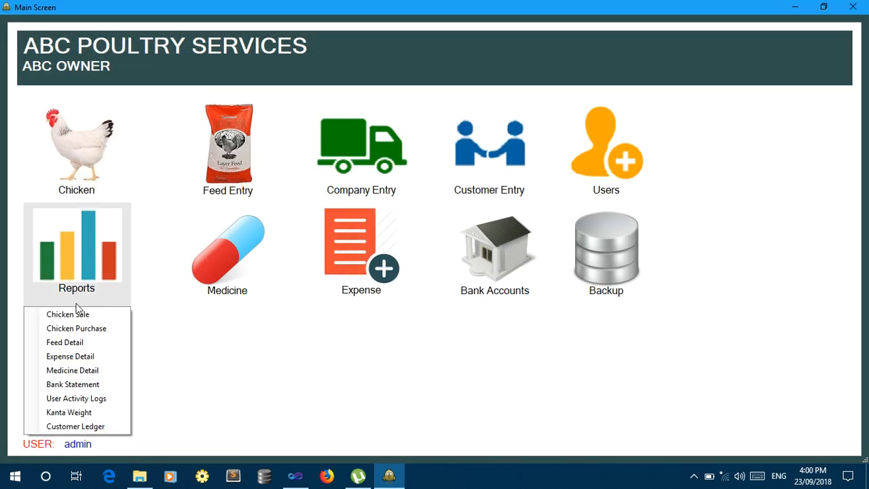
Filter the Medicine Detail report to CO SPERA, showing Rs 22,600, then close it.
left_click(87, 370)
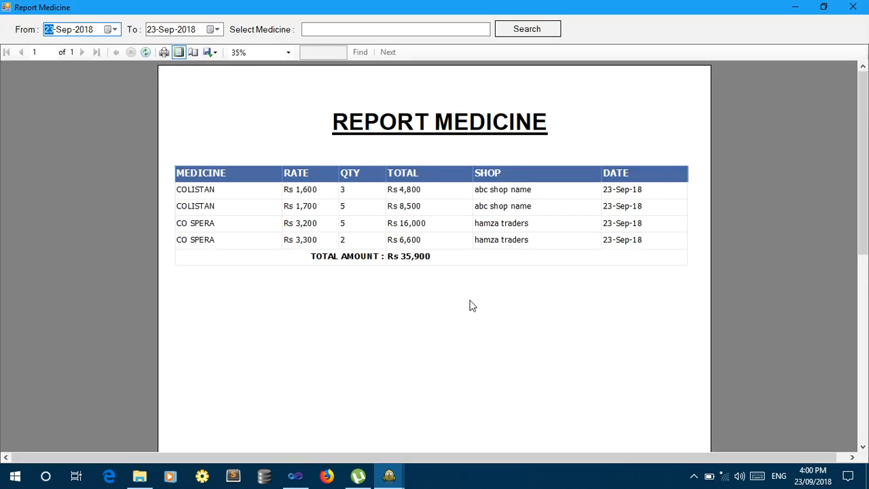
left_click(430, 27)
type("cO SPERA")
key("Return")
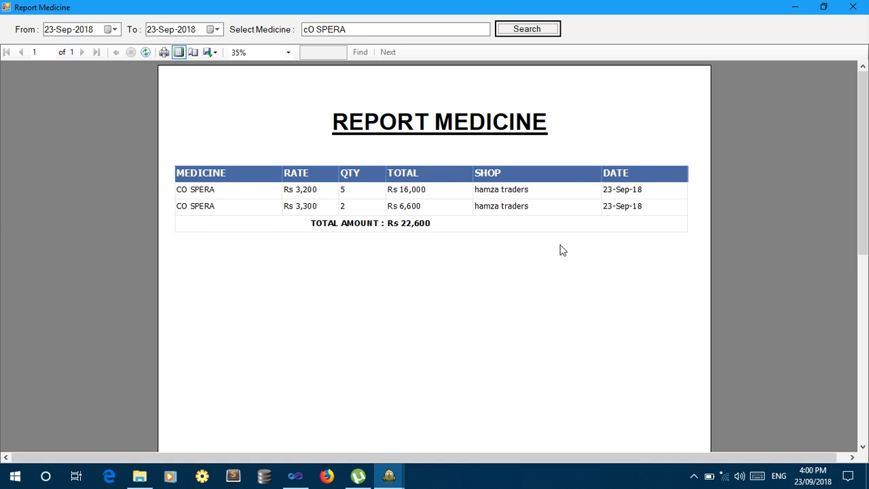
left_click(853, 7)
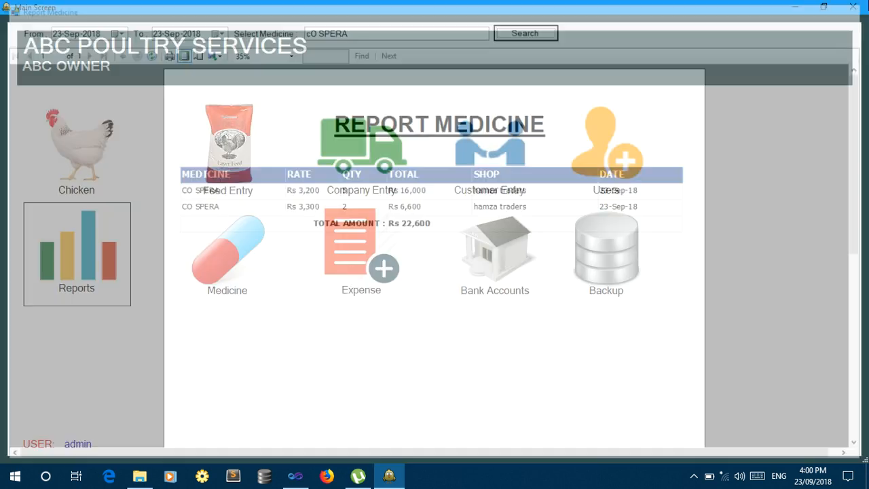
left_click(27, 259)
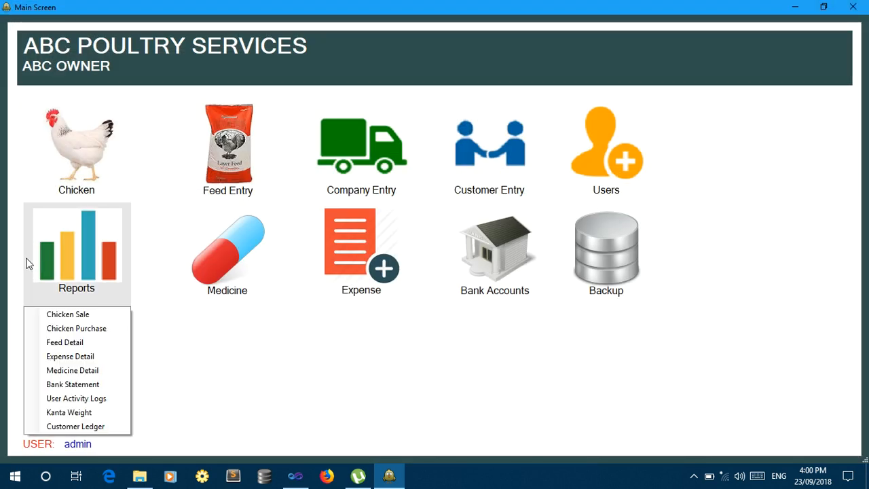
Load the HBL Lahore bank statement through 24 Sep 2018, closing at Rs 5,000.
left_click(91, 385)
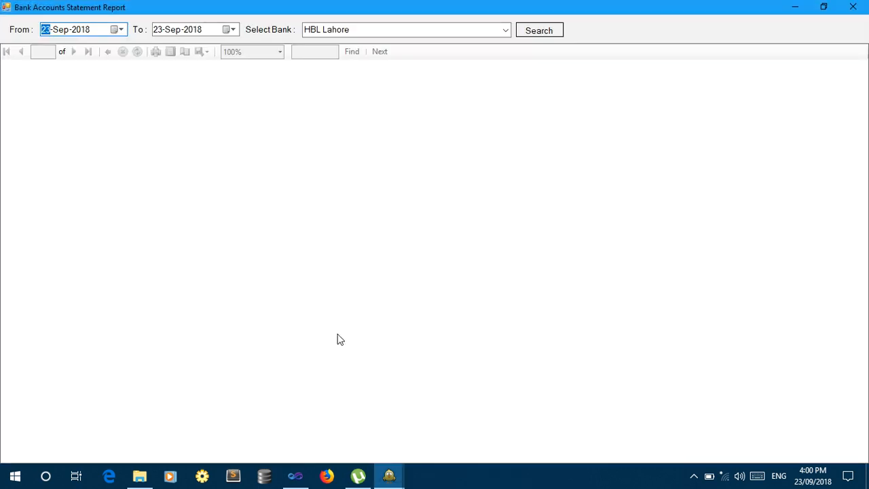
key("Tab")
key("Up")
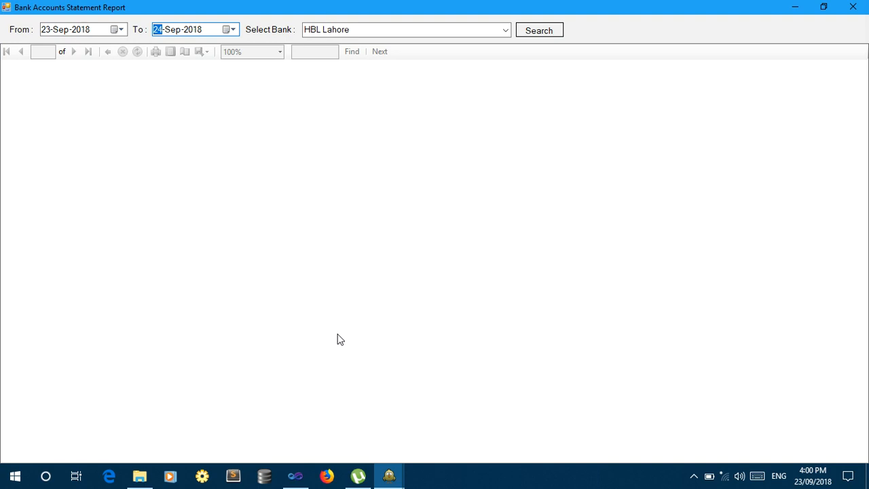
left_click(510, 31)
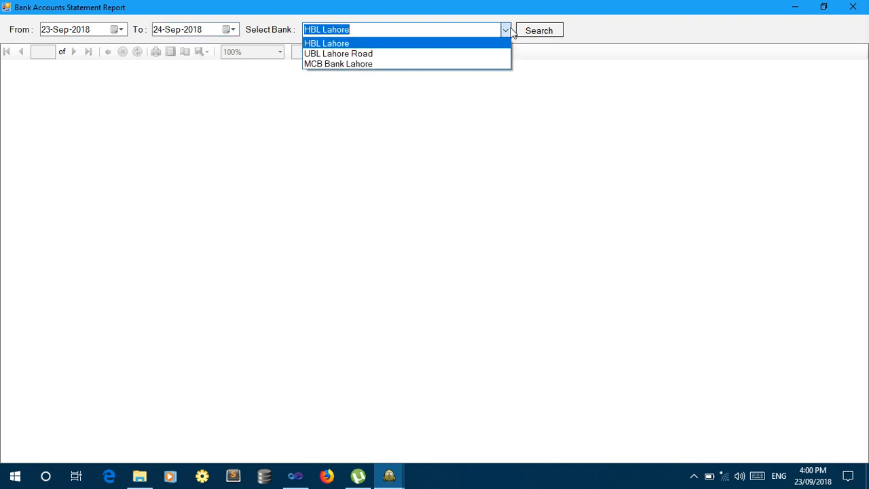
left_click(465, 44)
left_click(536, 31)
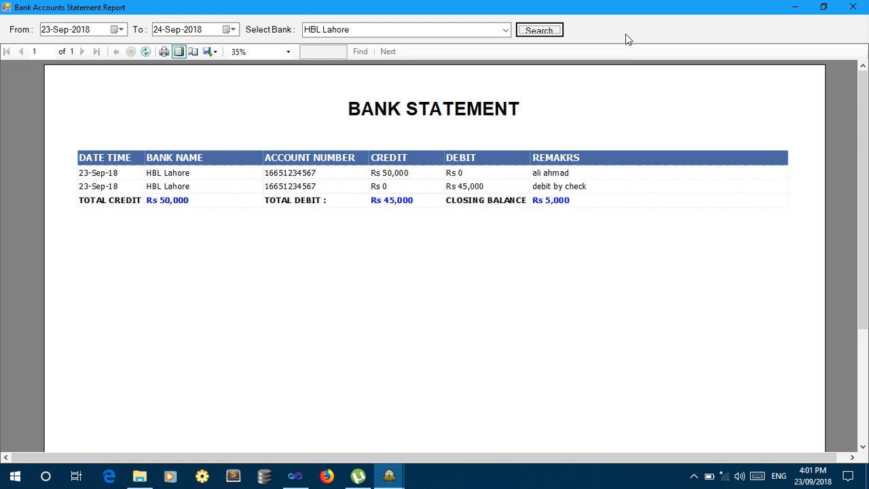
Switch the statement to UBL Lahore Road, closing at Rs 12,000, then close the report.
left_click(505, 30)
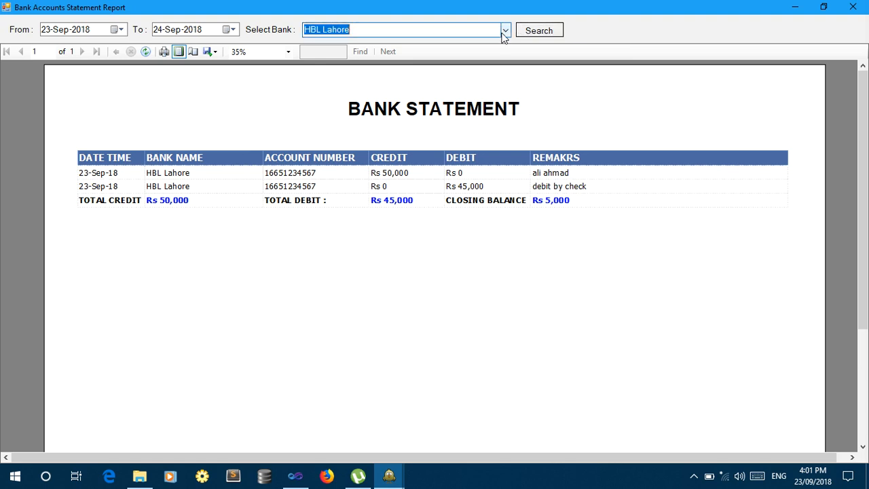
left_click(499, 54)
left_click(539, 30)
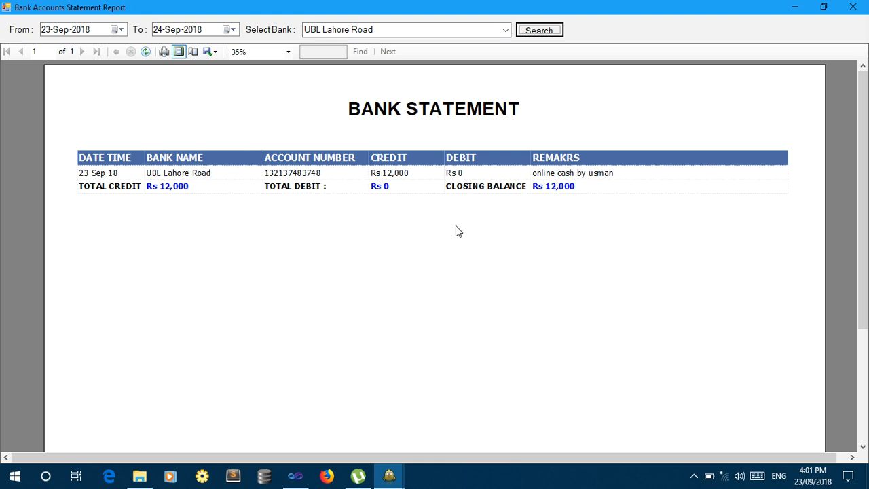
left_click(508, 30)
left_click(508, 29)
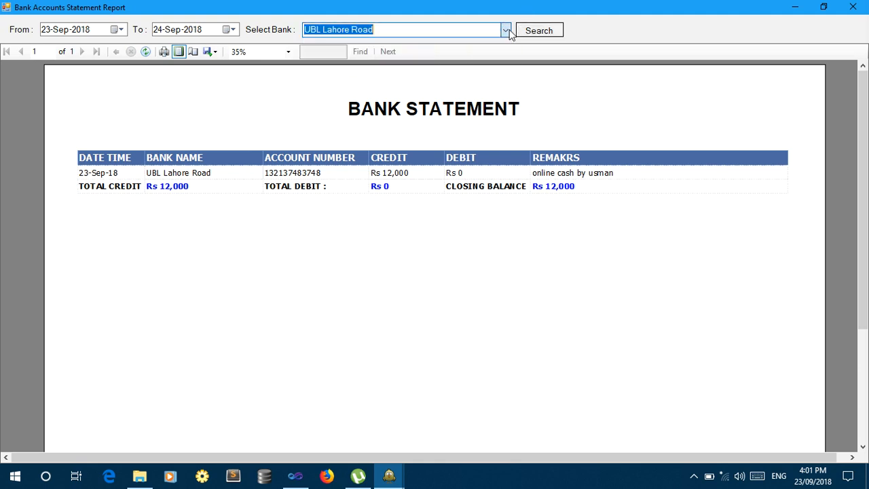
left_click(853, 7)
left_click(77, 251)
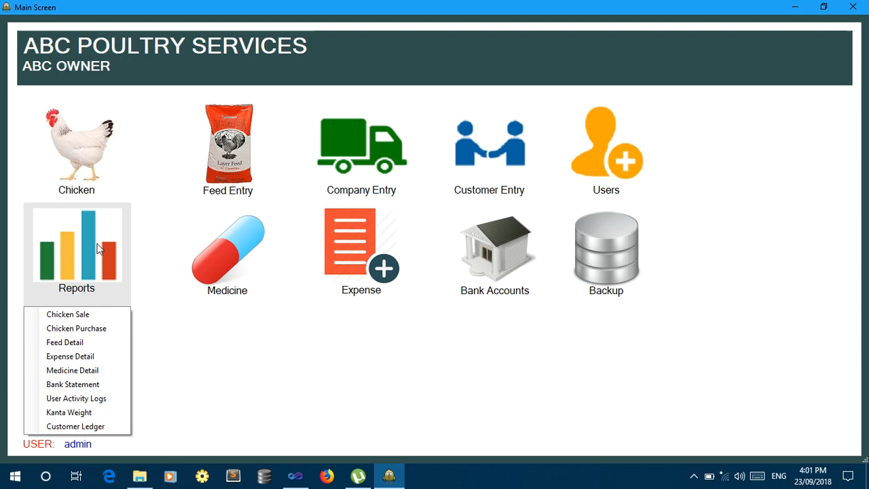
Load the User Activity Logs for 23–24 Sep 2018, scroll to the final 'FCR Calculated' entry, then close them.
left_click(94, 398)
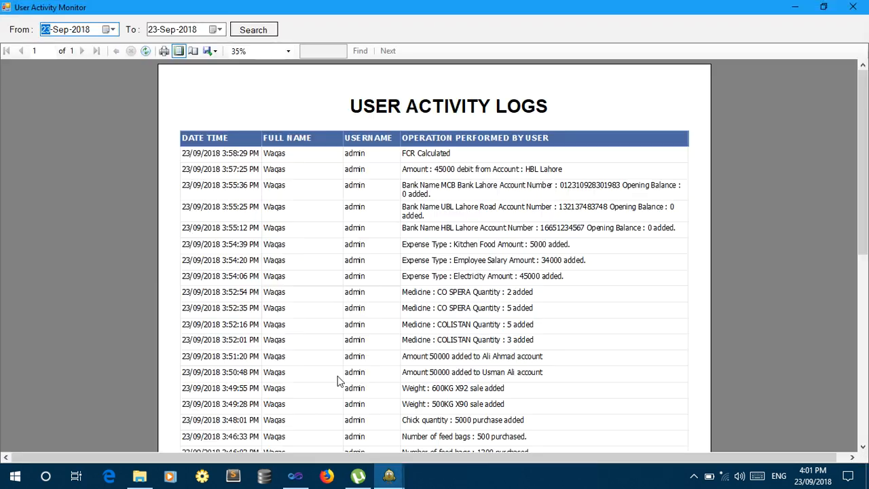
key("Tab")
key("Tab")
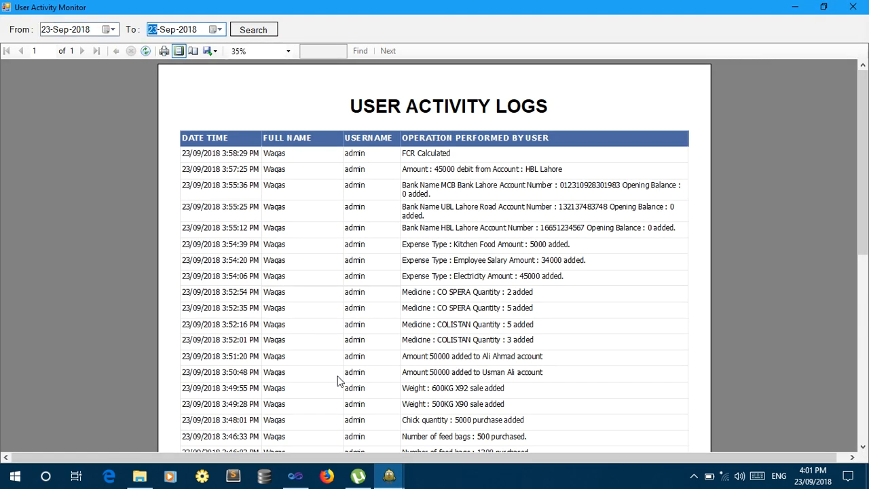
key("Up")
key("Tab")
key("Return")
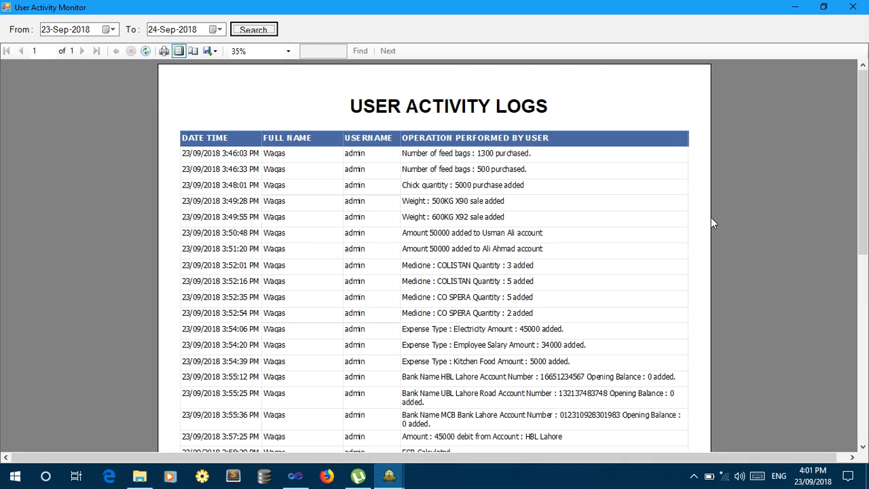
left_click_drag(866, 137, 867, 159)
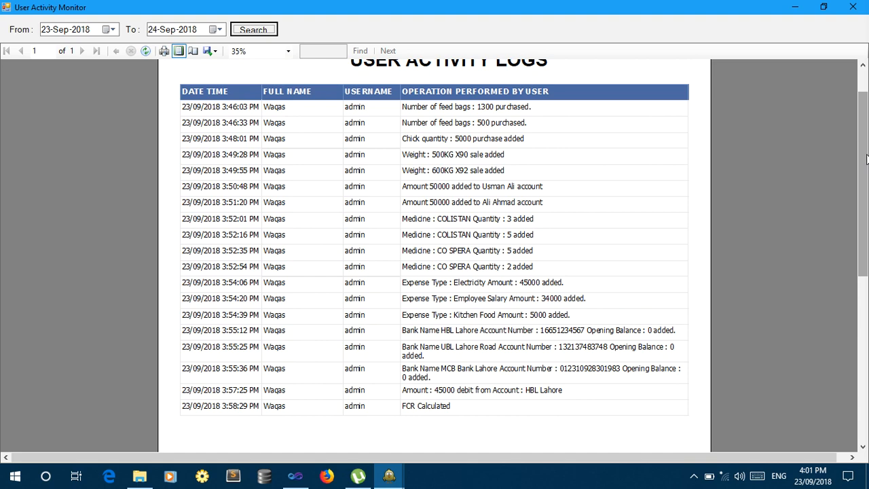
left_click(853, 7)
left_click(80, 288)
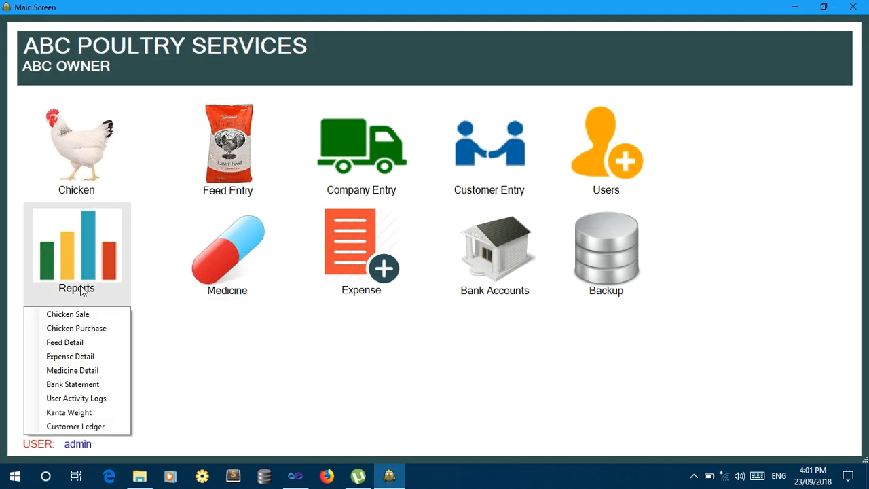
Load the Customer Ledger for the suggested customer for 23–24 Sep 2018, showing a Rs 5,200 balance, then close it.
left_click(81, 426)
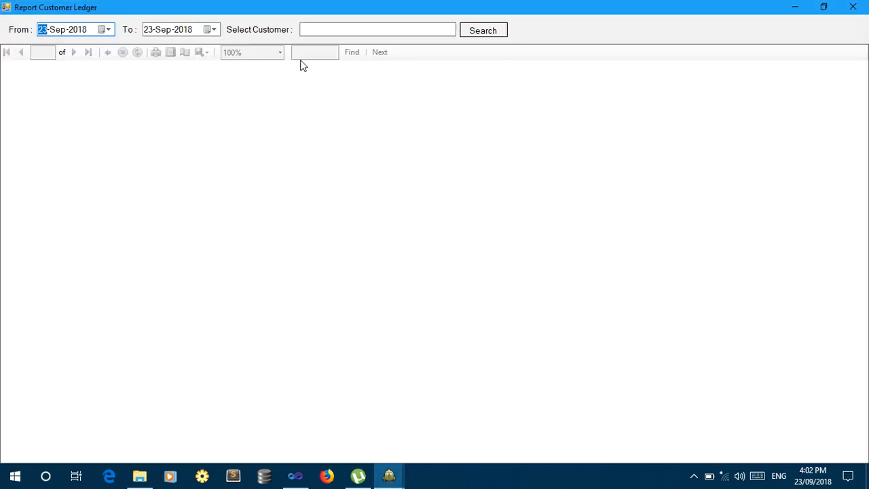
key("Tab")
key("Up")
key("Tab")
type("a")
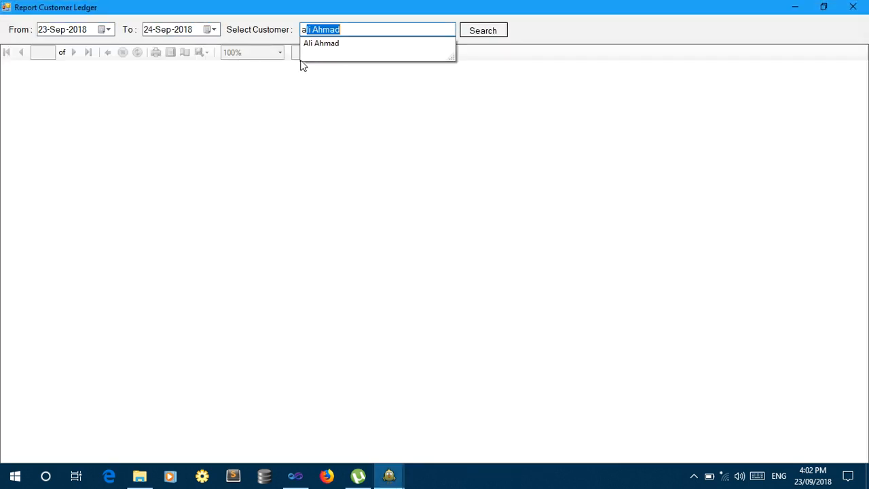
key("Return")
key("Tab")
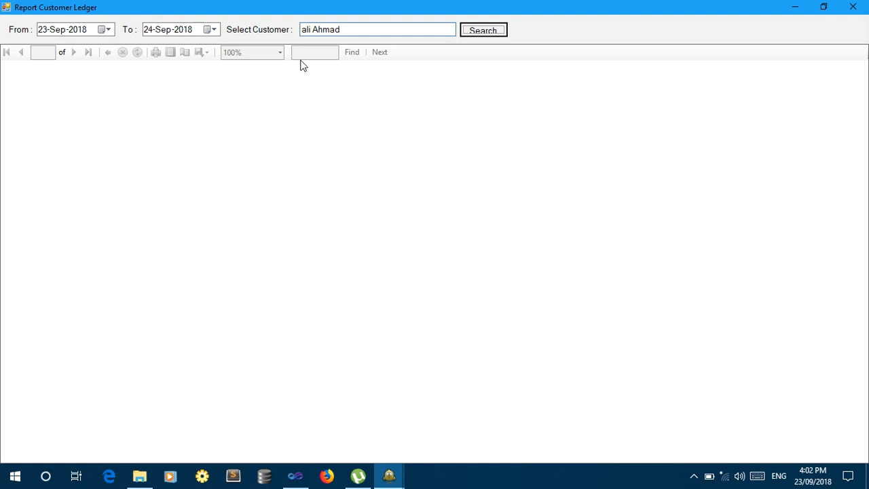
key("Return")
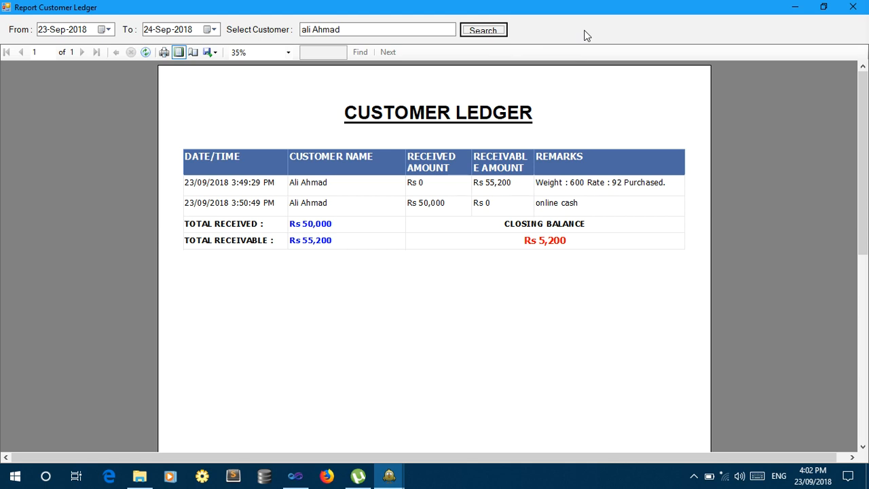
left_click(854, 7)
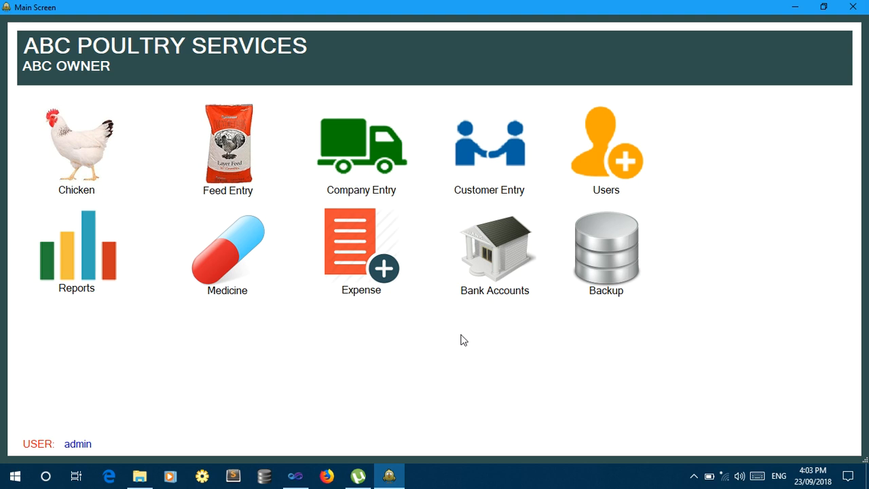
left_click(693, 476)
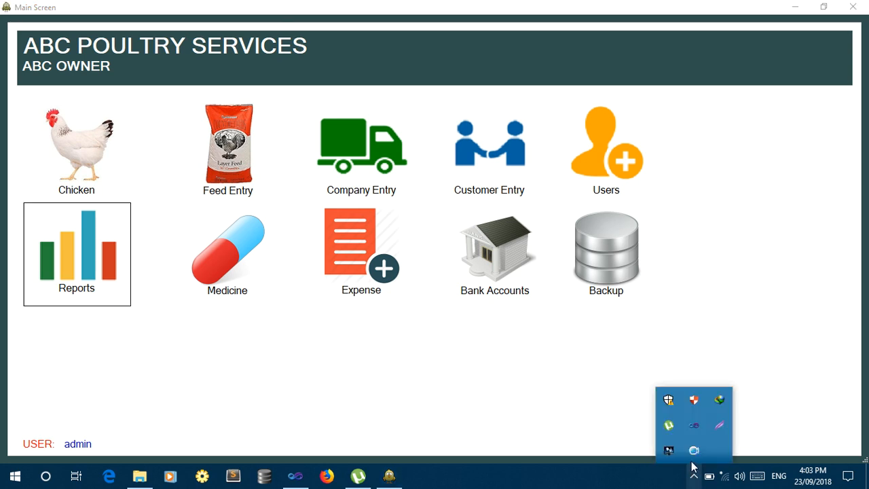
right_click(694, 451)
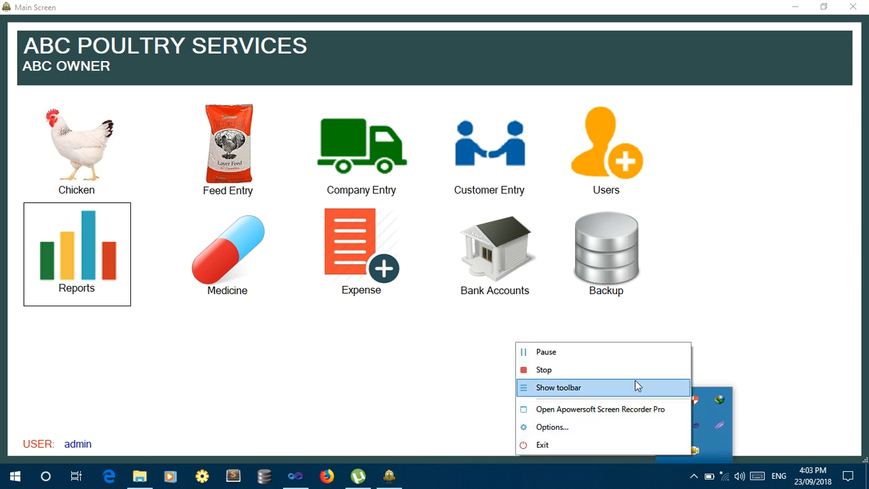